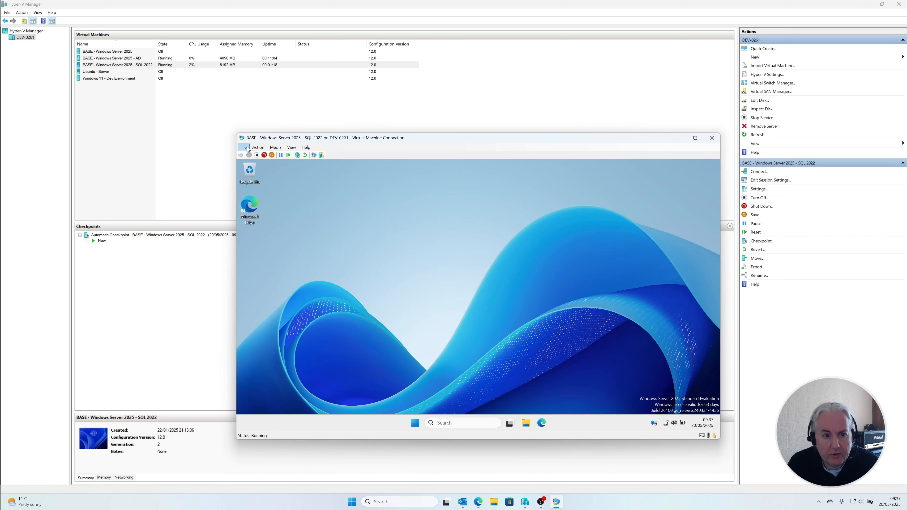
Step: Add a DVD drive to the SCSI controller in the settings of the SQL 2022 virtual machine
{"action": "left_click", "coordinate": [244, 147]}
{"action": "left_click", "coordinate": [257, 154]}
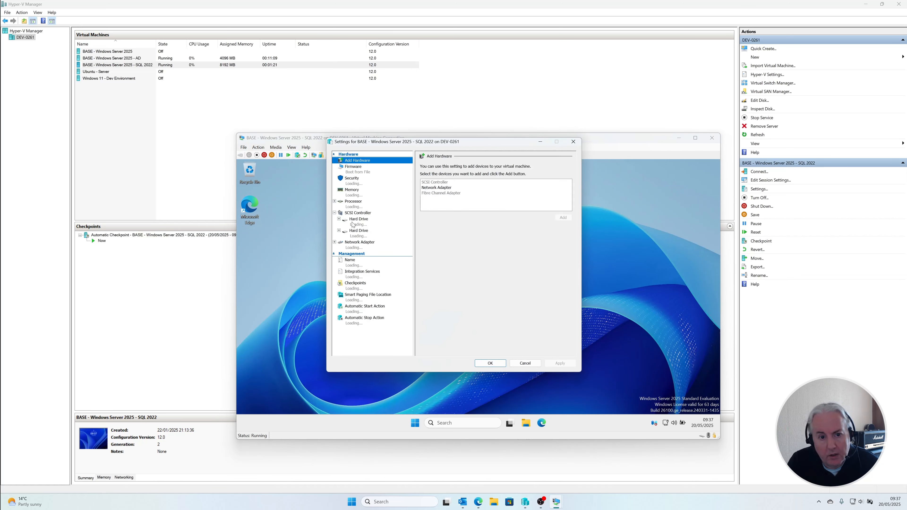
{"action": "left_click", "coordinate": [361, 214]}
{"action": "left_click", "coordinate": [450, 192]}
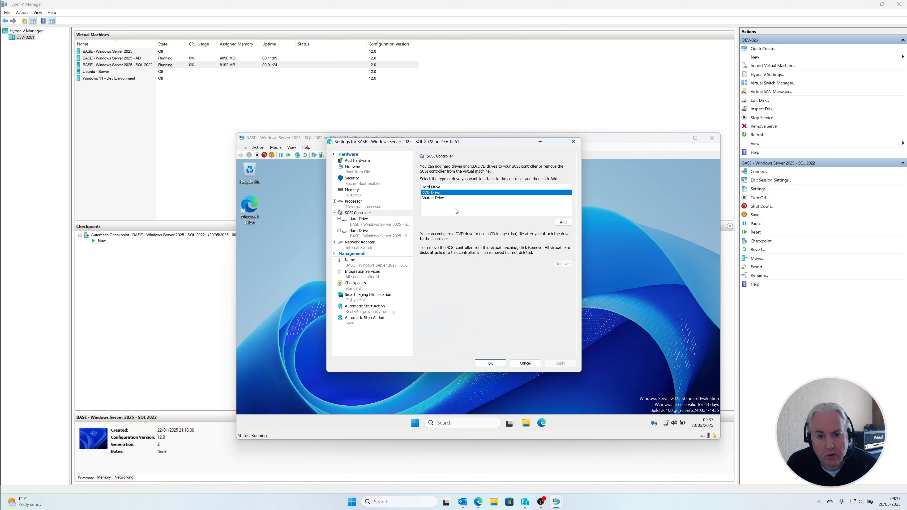
{"action": "left_click", "coordinate": [569, 223]}
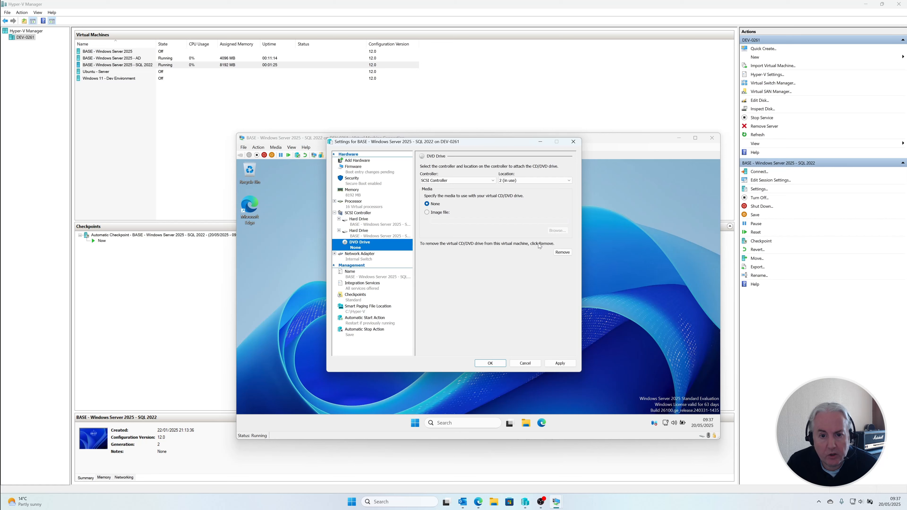
Step: Mount the image file C:\temp\SQLServer2025-x64-ENU.iso in the new DVD drive and apply the virtual machine settings
{"action": "left_click", "coordinate": [438, 212]}
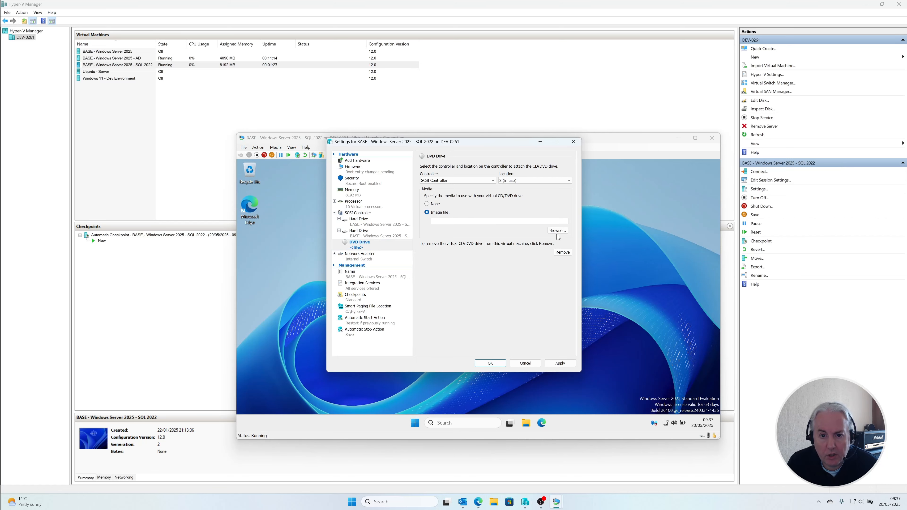
{"action": "left_click", "coordinate": [558, 232]}
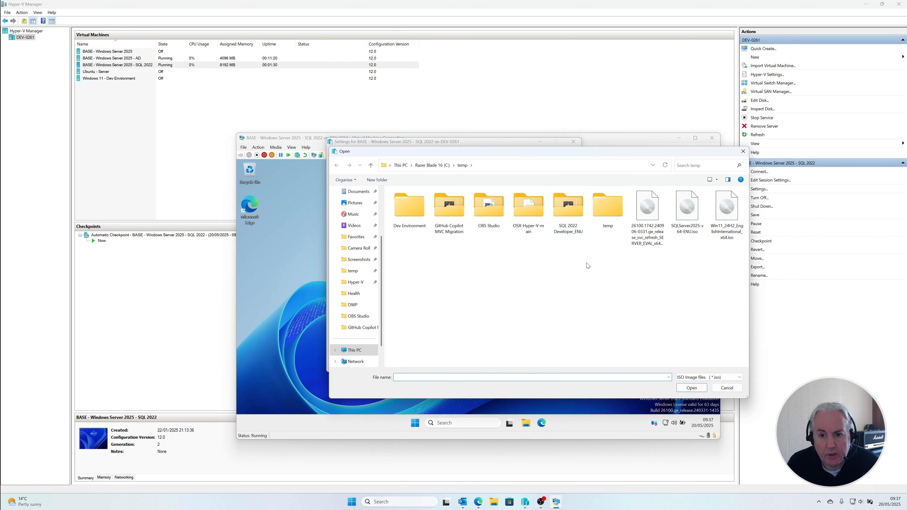
{"action": "left_click", "coordinate": [690, 222]}
{"action": "double_click", "coordinate": [691, 223]}
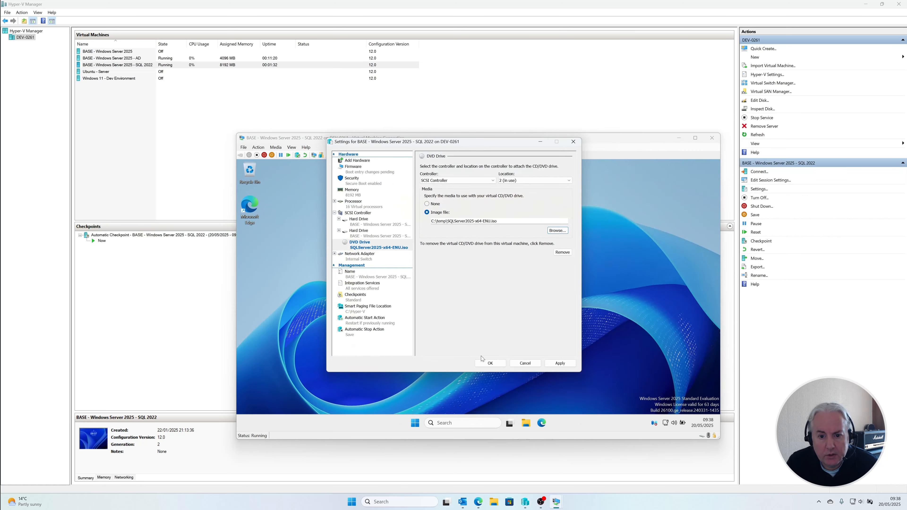
{"action": "left_click", "coordinate": [487, 362]}
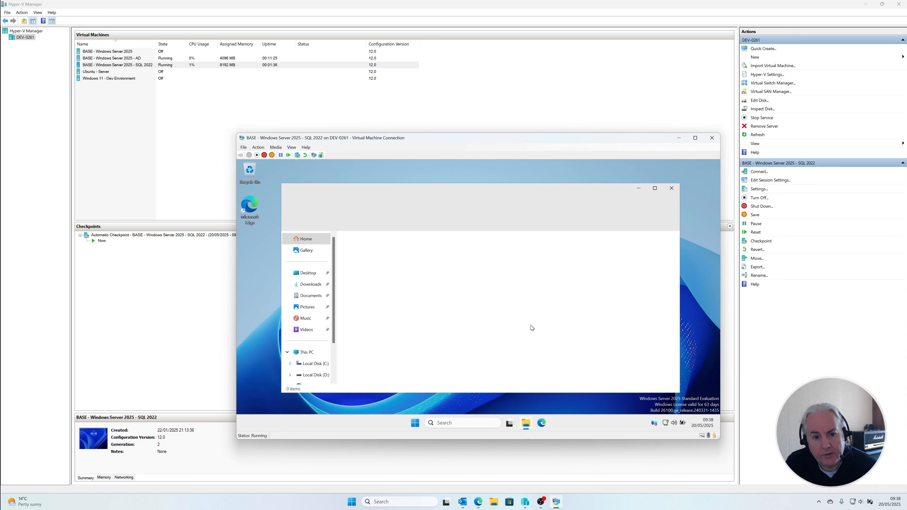
Step: Launch the SQL Server 2025 setup from the virtual machine's DVD drive and close the file browser window
{"action": "left_click", "coordinate": [306, 352]}
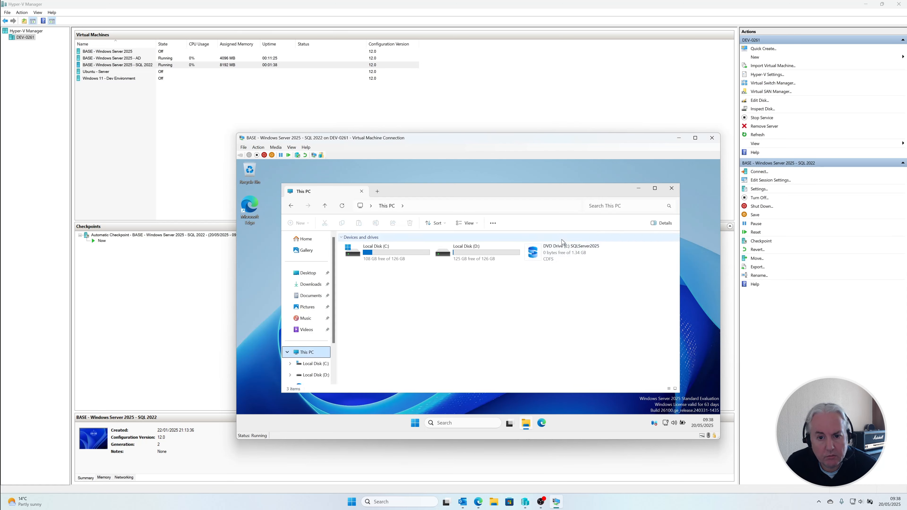
{"action": "left_click", "coordinate": [563, 253]}
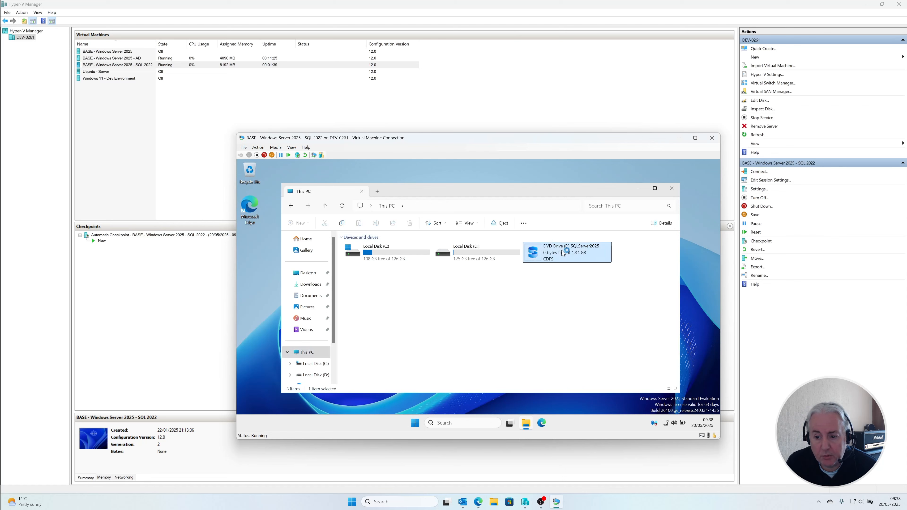
{"action": "left_click", "coordinate": [672, 188]}
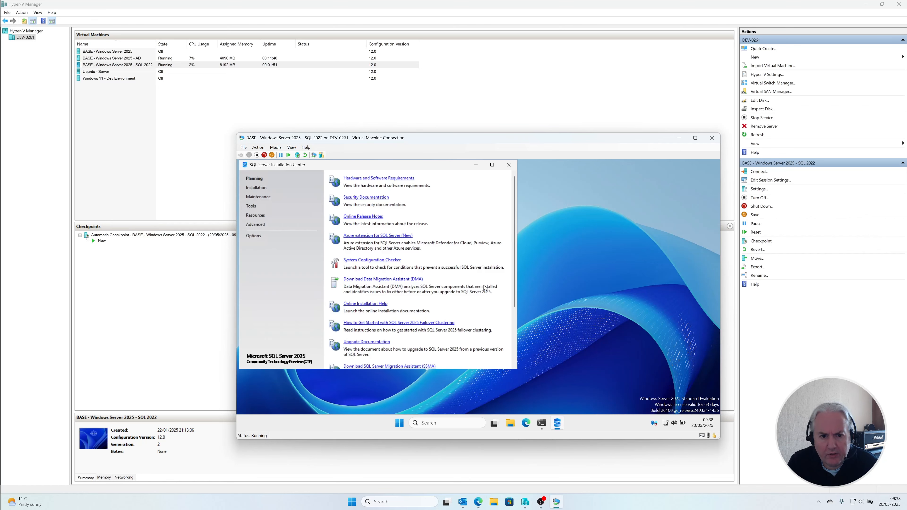
Step: Start the upgrade from a previous version of SQL Server and minimize the SQL Server Installation Center
{"action": "left_click", "coordinate": [256, 188]}
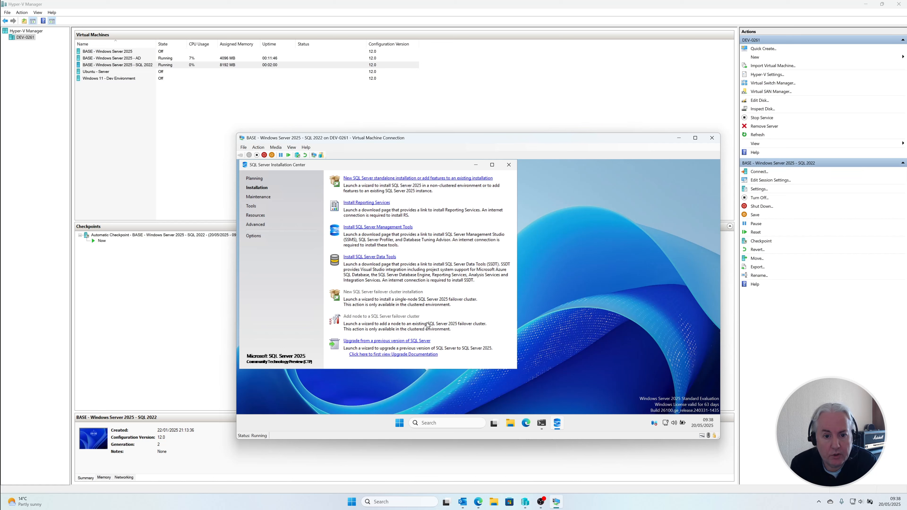
{"action": "left_click", "coordinate": [407, 342]}
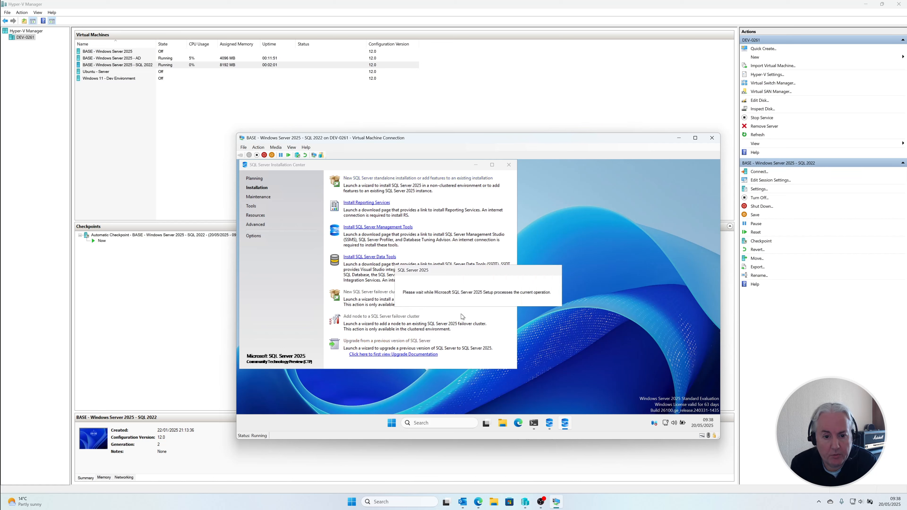
{"action": "left_click", "coordinate": [477, 163]}
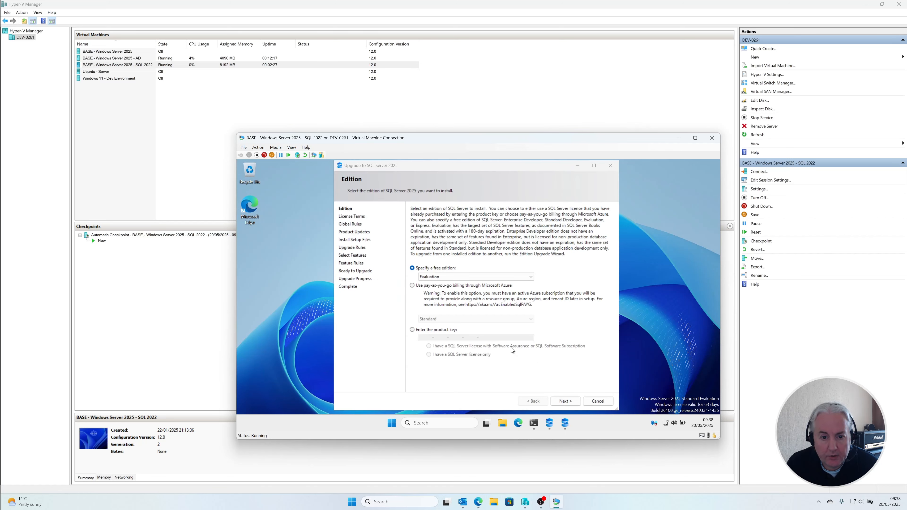
Step: Choose the free Enterprise Developer edition for the upgrade and accept the license terms
{"action": "left_click", "coordinate": [485, 277]}
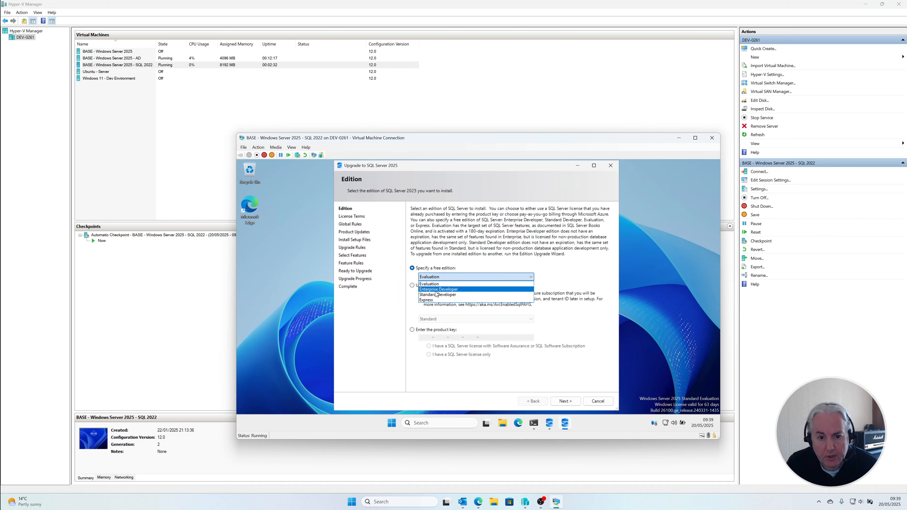
{"action": "left_click", "coordinate": [471, 291]}
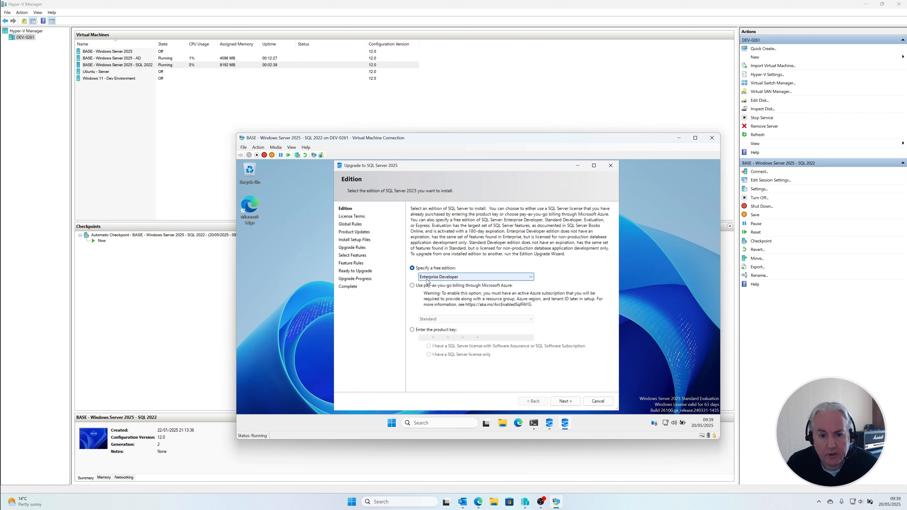
{"action": "left_click", "coordinate": [571, 405]}
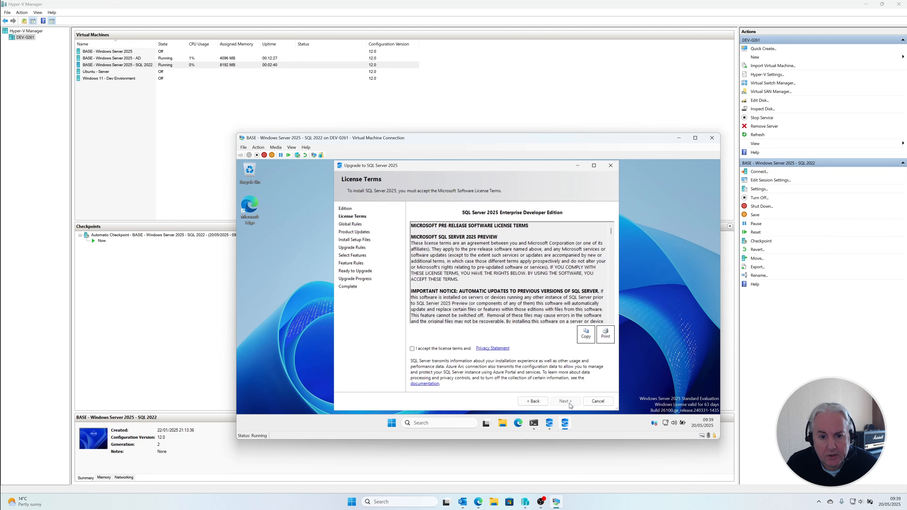
{"action": "left_click", "coordinate": [431, 350]}
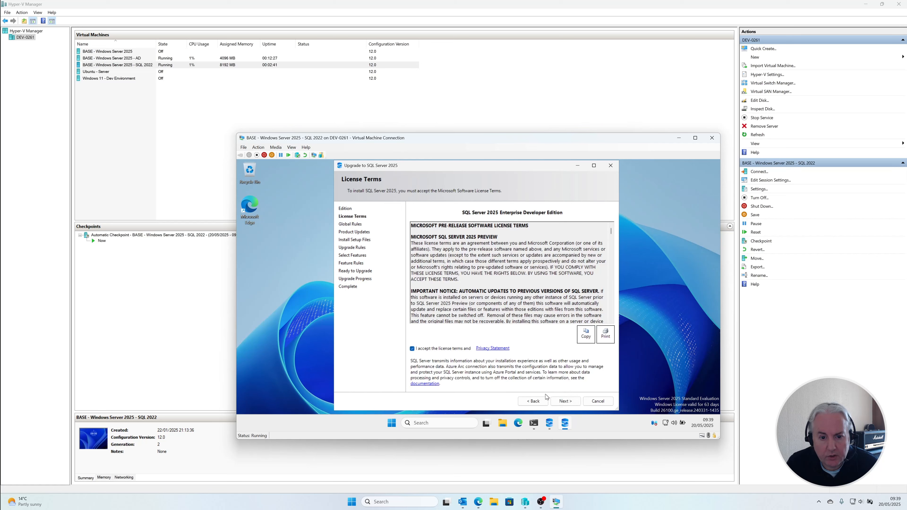
{"action": "left_click", "coordinate": [574, 403]}
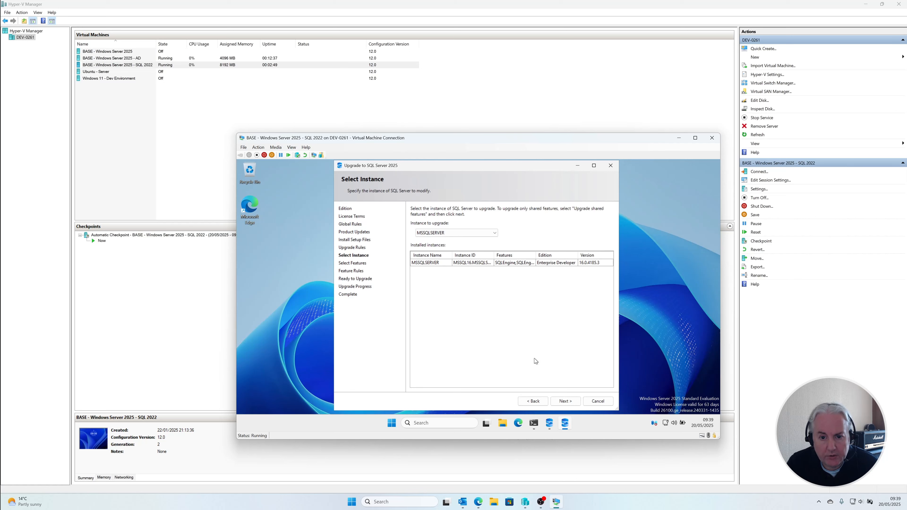
Step: Proceed with MSSQLSERVER as the instance to upgrade, keeping the preselected features and default instance configuration
{"action": "left_click", "coordinate": [575, 402]}
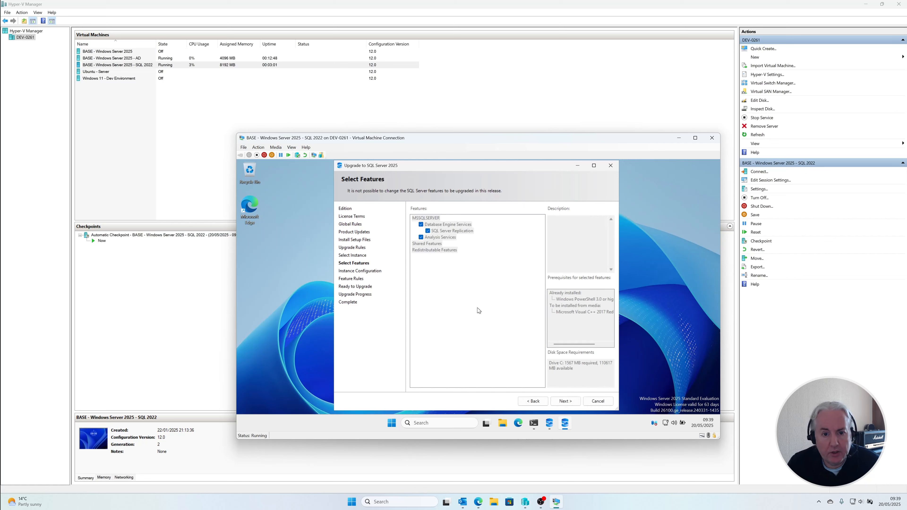
{"action": "left_click", "coordinate": [568, 403]}
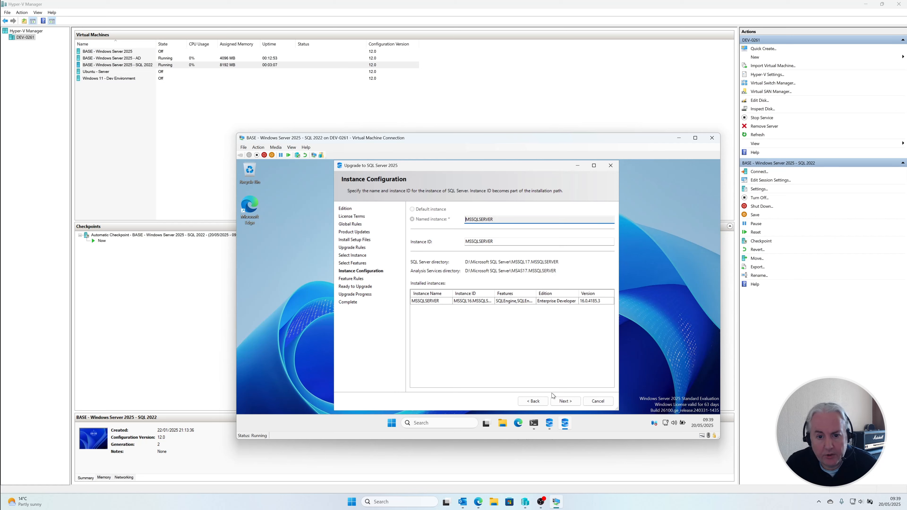
{"action": "left_click", "coordinate": [566, 404]}
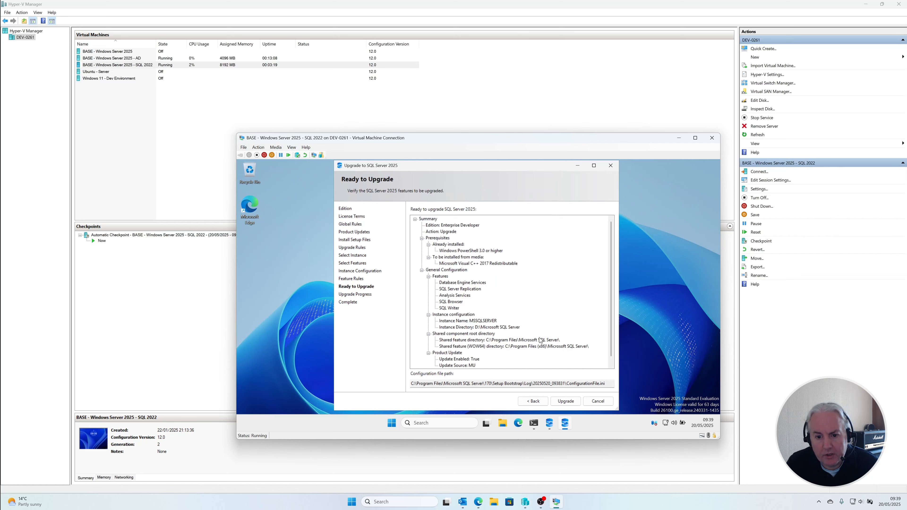
Step: Review the Ready to Upgrade summary and start the upgrade to SQL Server 2025
{"action": "scroll", "coordinate": [546, 334], "scroll_direction": "down", "scroll_amount": 1}
{"action": "scroll", "coordinate": [546, 332], "scroll_direction": "up", "scroll_amount": 1}
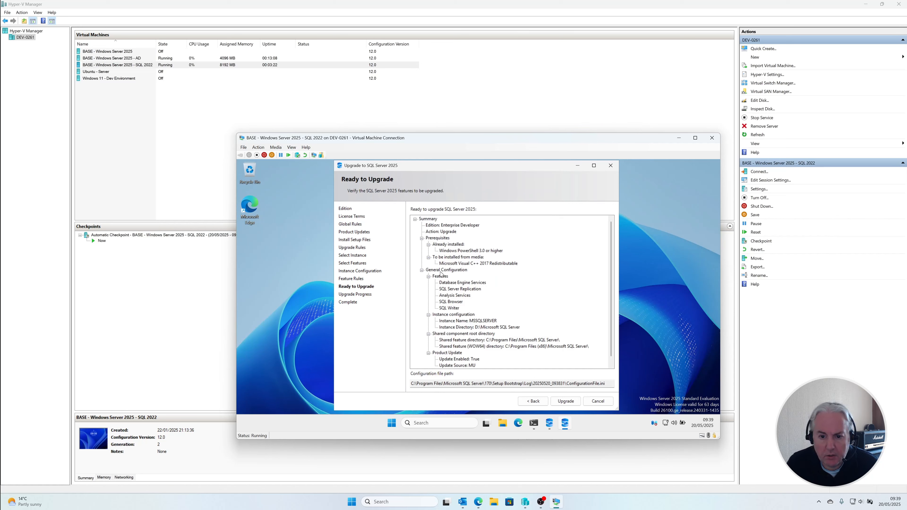
{"action": "left_click", "coordinate": [568, 401]}
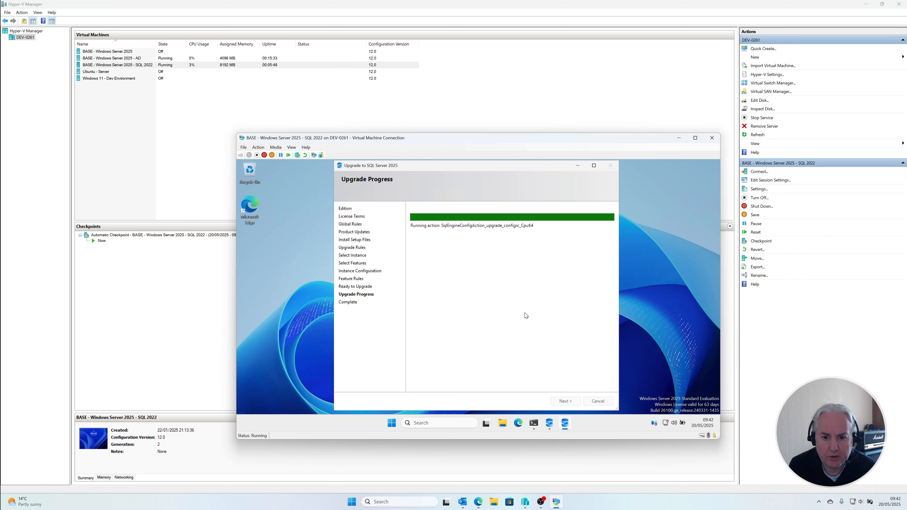
Step: Download the SSMS 21 installer from the Installation Center's management tools page, then minimize the browser
{"action": "left_click", "coordinate": [549, 423]}
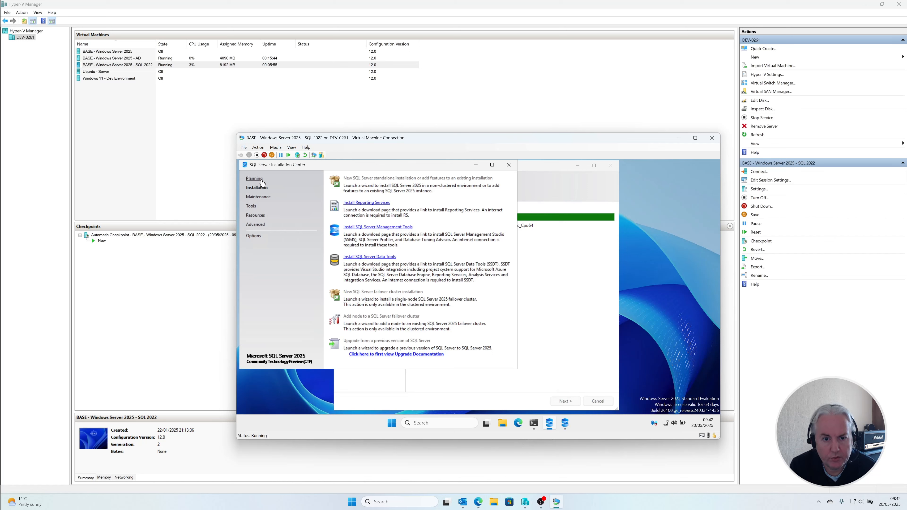
{"action": "left_click", "coordinate": [379, 227]}
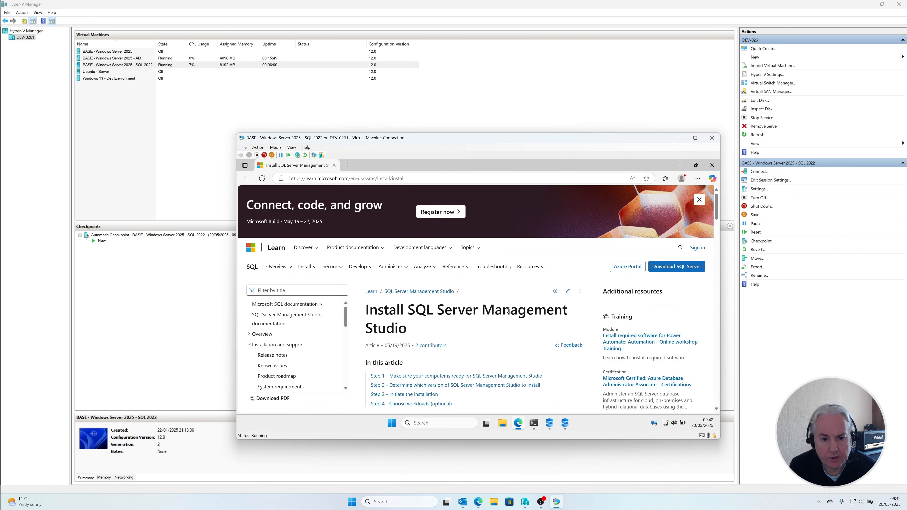
{"action": "scroll", "coordinate": [508, 310], "scroll_direction": "down", "scroll_amount": 5}
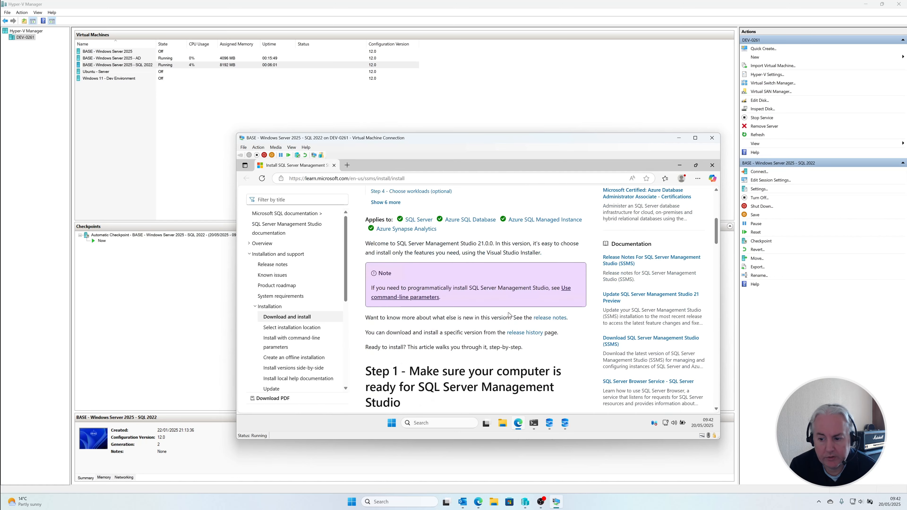
{"action": "scroll", "coordinate": [509, 313], "scroll_direction": "down", "scroll_amount": 2}
{"action": "scroll", "coordinate": [511, 312], "scroll_direction": "down", "scroll_amount": 4}
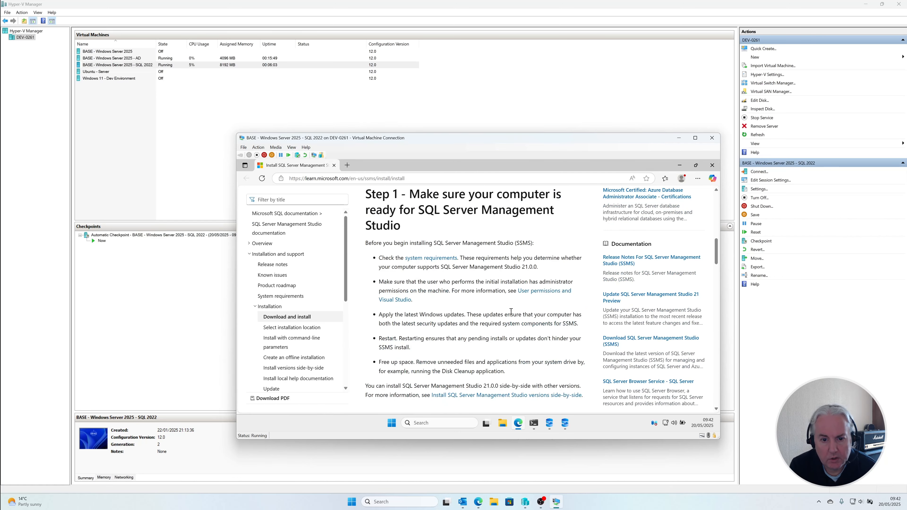
{"action": "scroll", "coordinate": [512, 311], "scroll_direction": "down", "scroll_amount": 3}
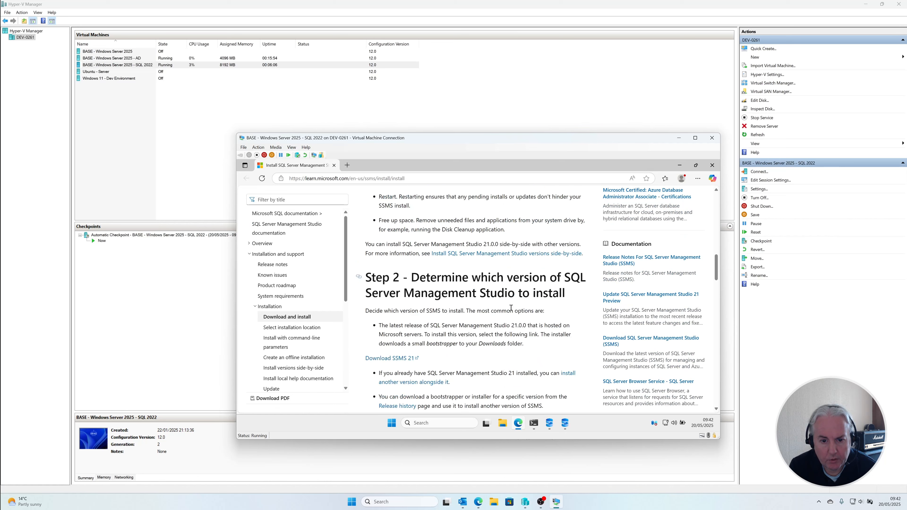
{"action": "left_click", "coordinate": [392, 358]}
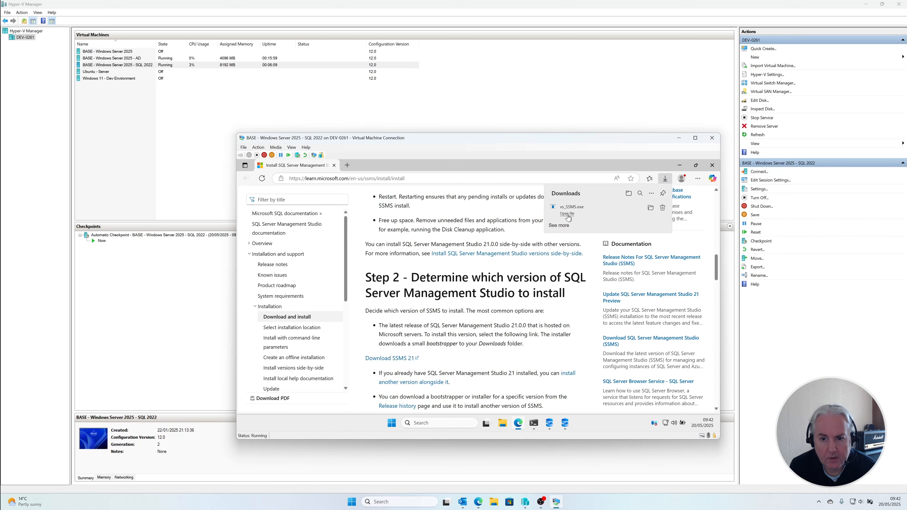
{"action": "left_click", "coordinate": [681, 166]}
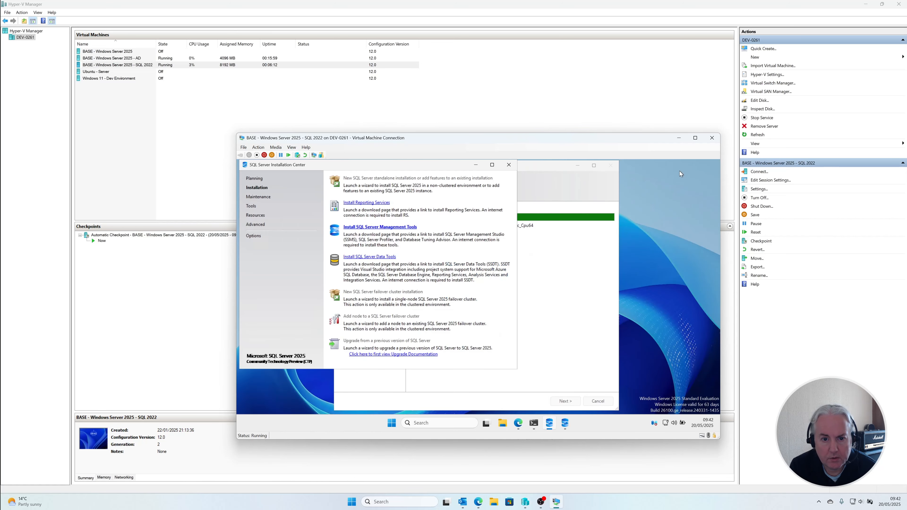
Step: Check the upgrade progress and minimize the SQL Server Installation Center again
{"action": "left_click", "coordinate": [544, 296]}
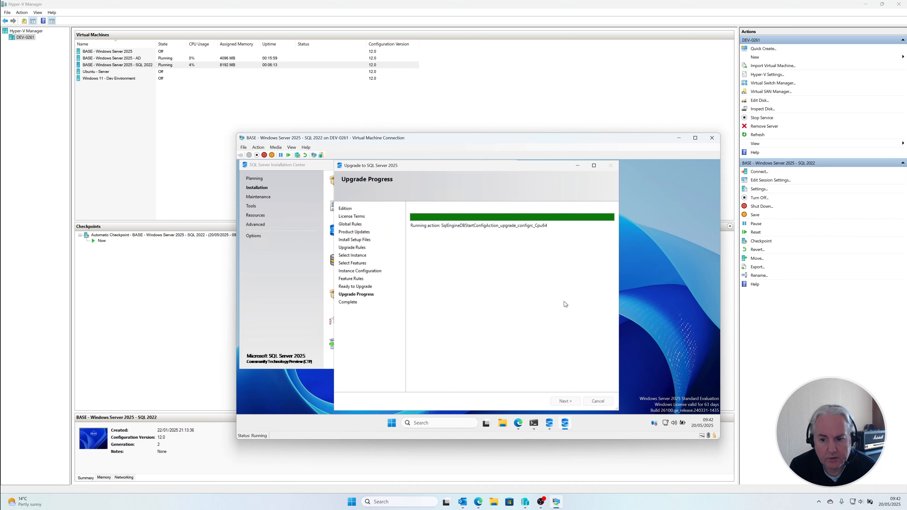
{"action": "left_click", "coordinate": [293, 271]}
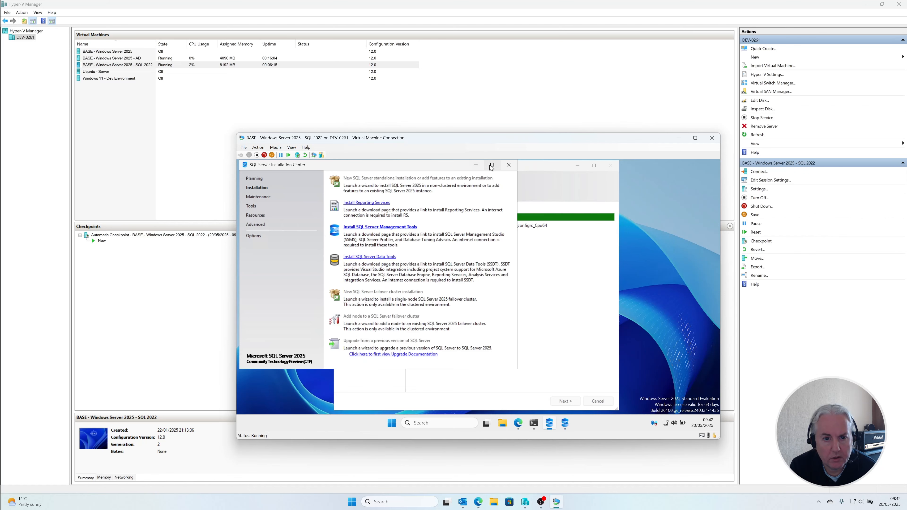
{"action": "left_click", "coordinate": [476, 165]}
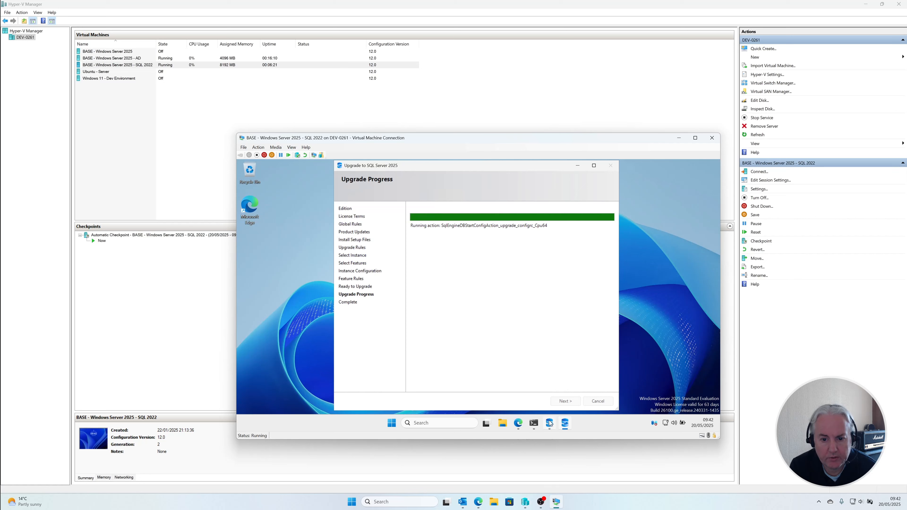
Step: Run the downloaded vs_SSMS.exe, continue through the Visual Studio Installer's initial setup, and minimize the installer at the workload selection
{"action": "left_click", "coordinate": [518, 423]}
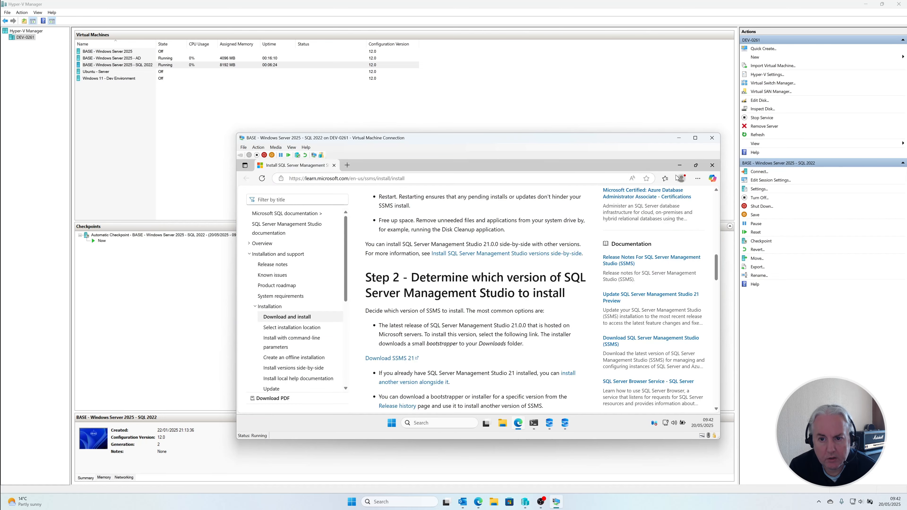
{"action": "left_click", "coordinate": [697, 179]}
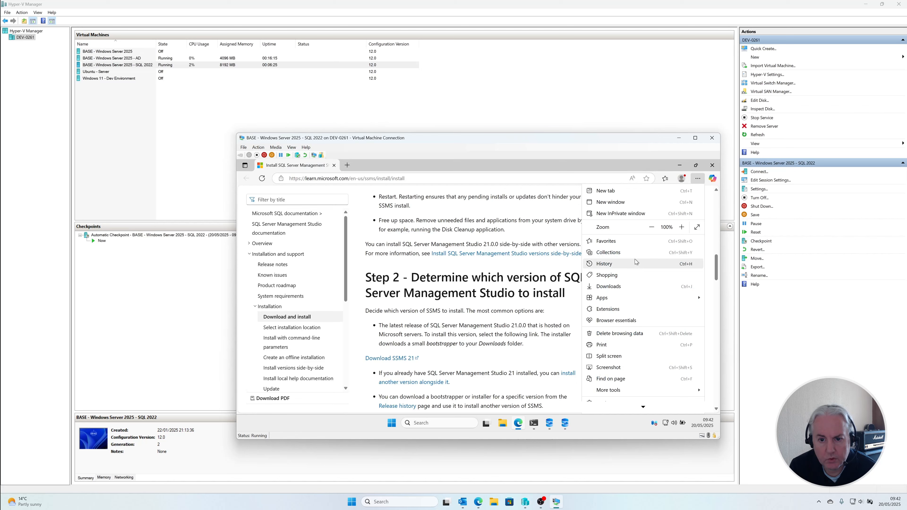
{"action": "left_click", "coordinate": [636, 286]}
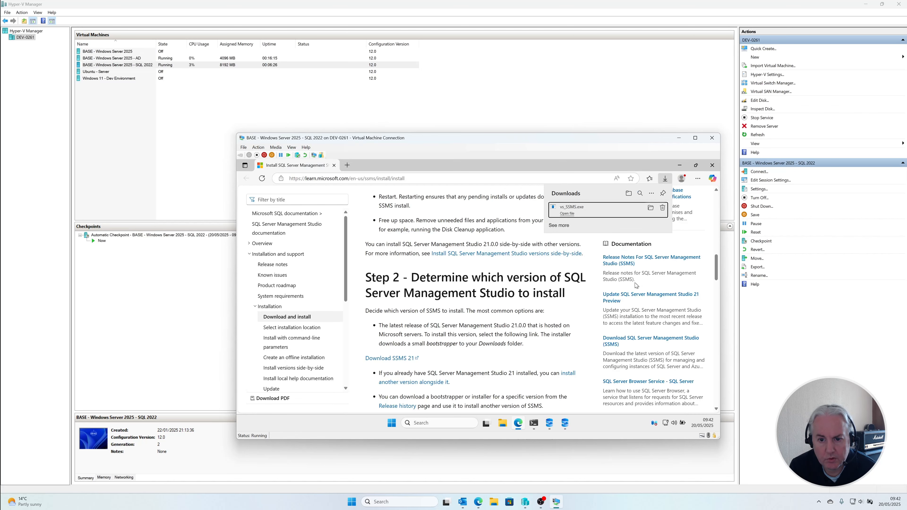
{"action": "left_click", "coordinate": [568, 215]}
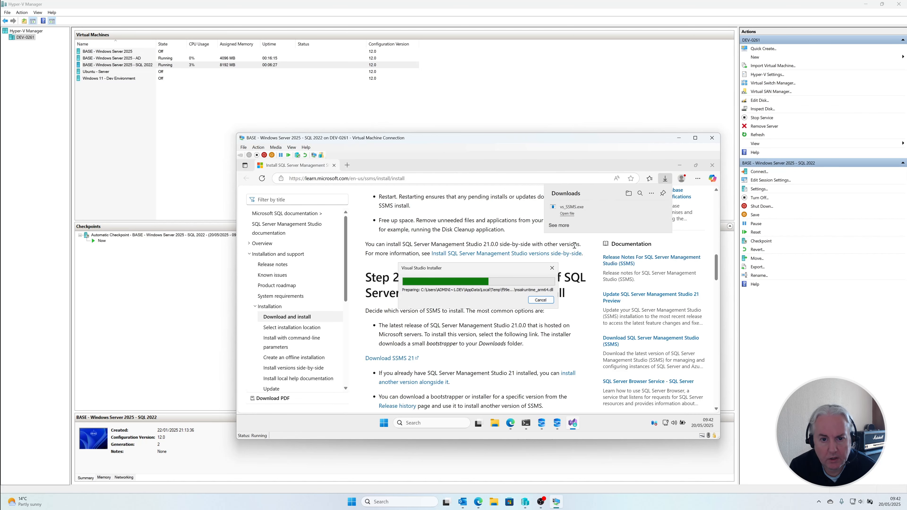
{"action": "left_click", "coordinate": [681, 165]}
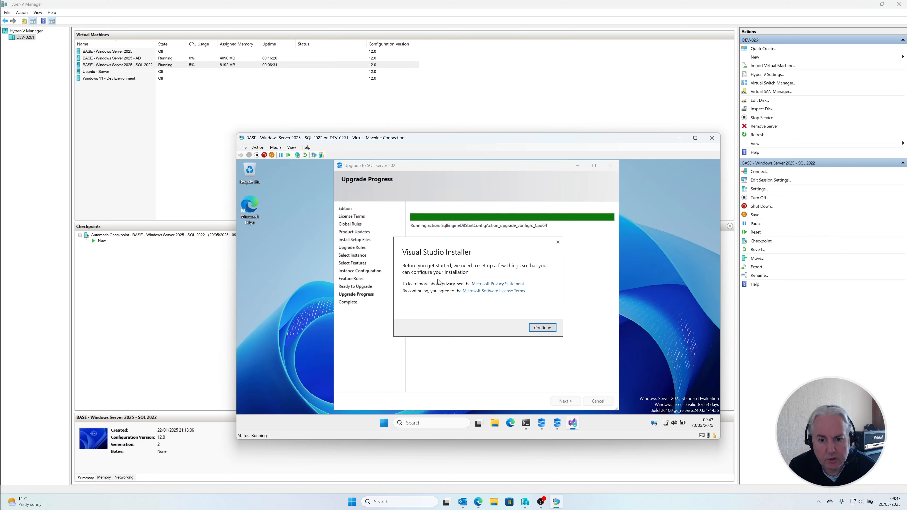
{"action": "left_click", "coordinate": [542, 328]}
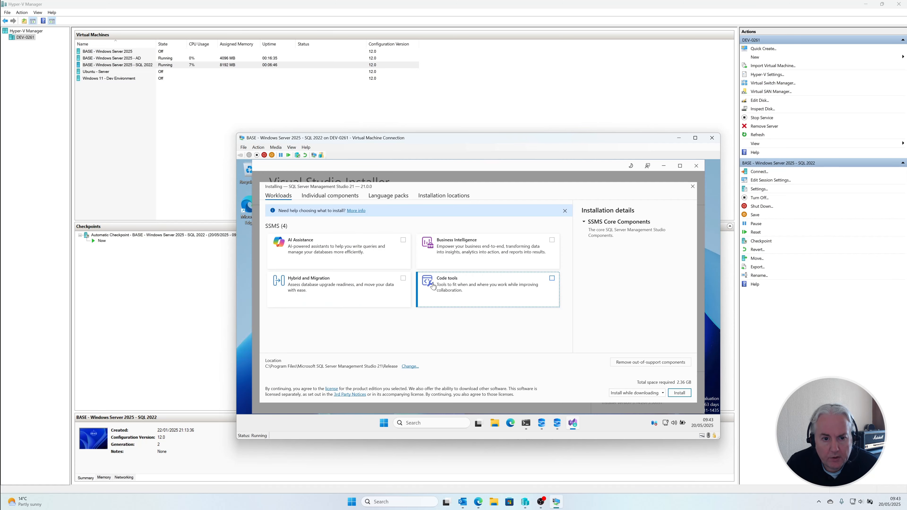
{"action": "left_click", "coordinate": [663, 166]}
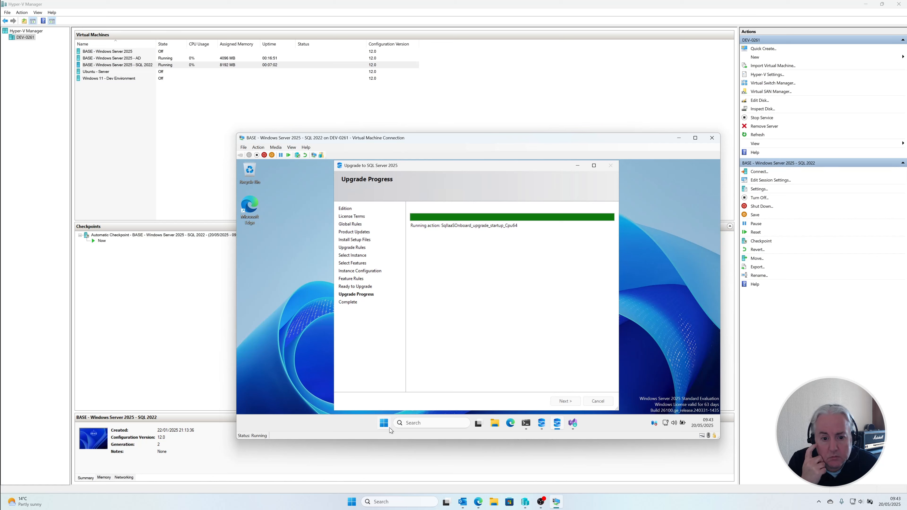
Step: Open the virtual machine's Services console and find the SQL Server services to review their status
{"action": "left_click", "coordinate": [383, 423]}
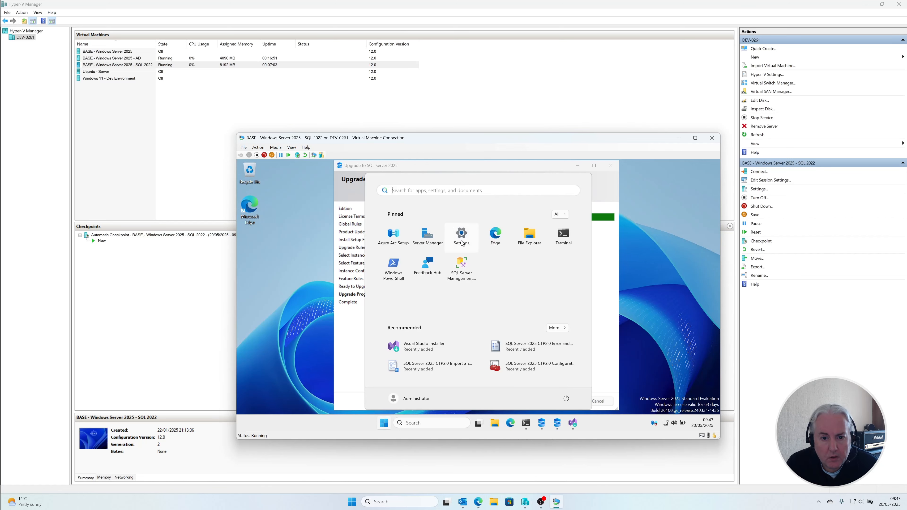
{"action": "type", "text": "services"}
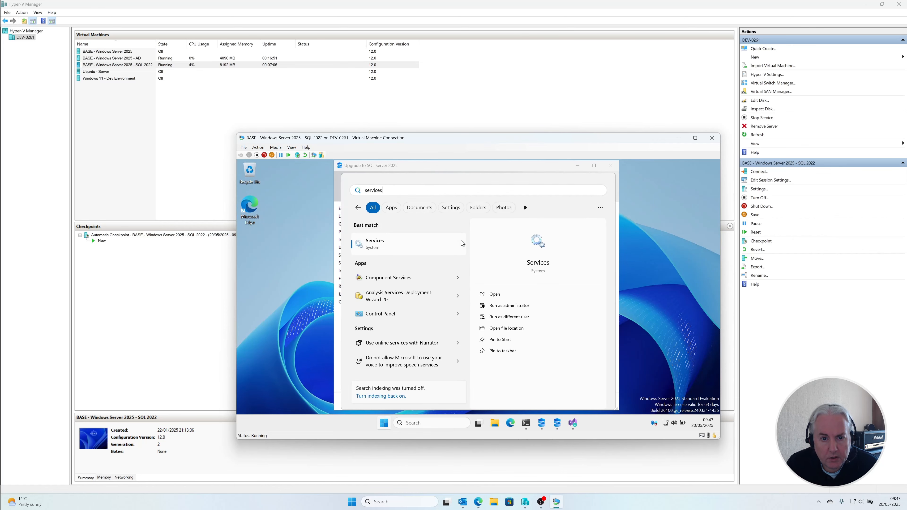
{"action": "left_click", "coordinate": [411, 249]}
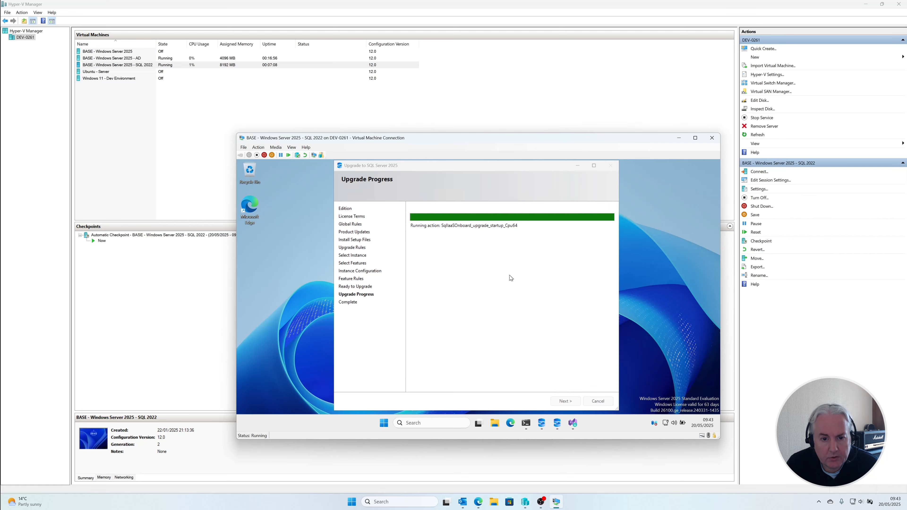
{"action": "left_click", "coordinate": [438, 306]}
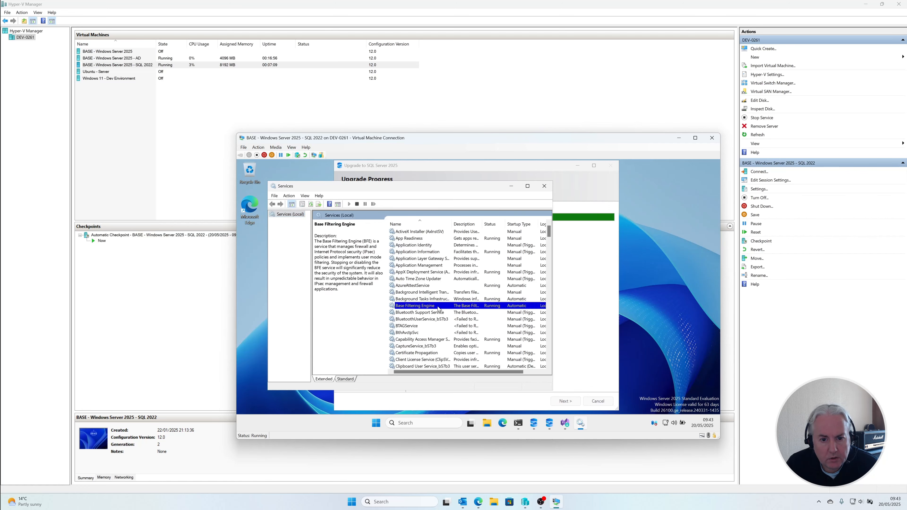
{"action": "type", "text": "sql"}
{"action": "scroll", "coordinate": [438, 307], "scroll_direction": "down", "scroll_amount": 1}
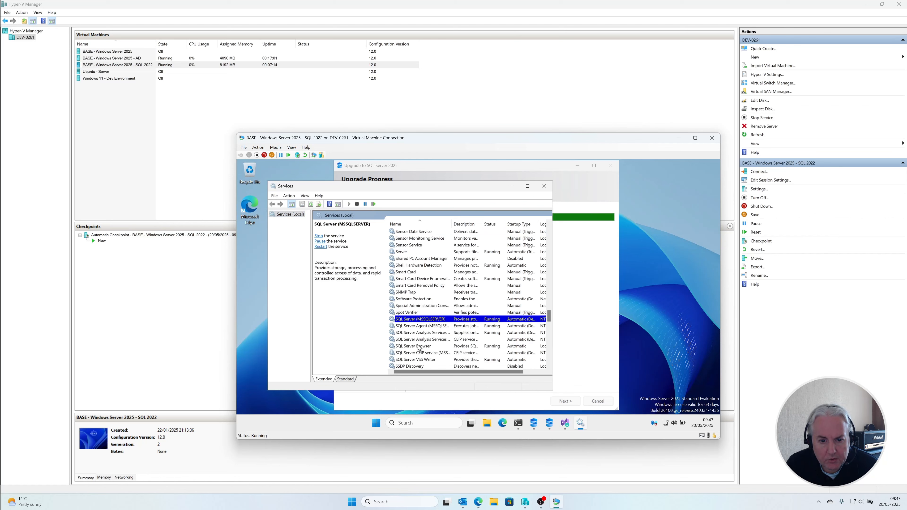
Step: Check the upgrade progress, and return to Services to inspect the SQL Server Agent and SQL Server Browser services
{"action": "left_click", "coordinate": [602, 330]}
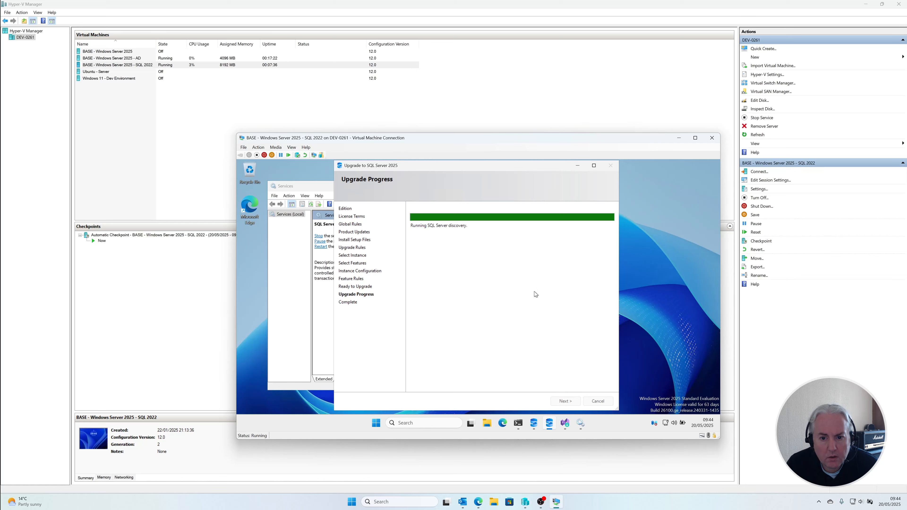
{"action": "left_click", "coordinate": [288, 298]}
{"action": "left_click", "coordinate": [436, 325]}
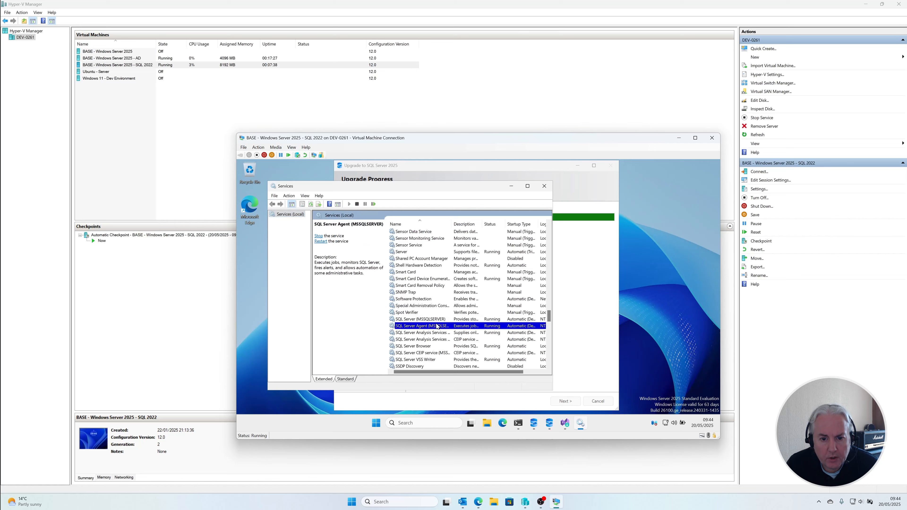
{"action": "left_click", "coordinate": [406, 349]}
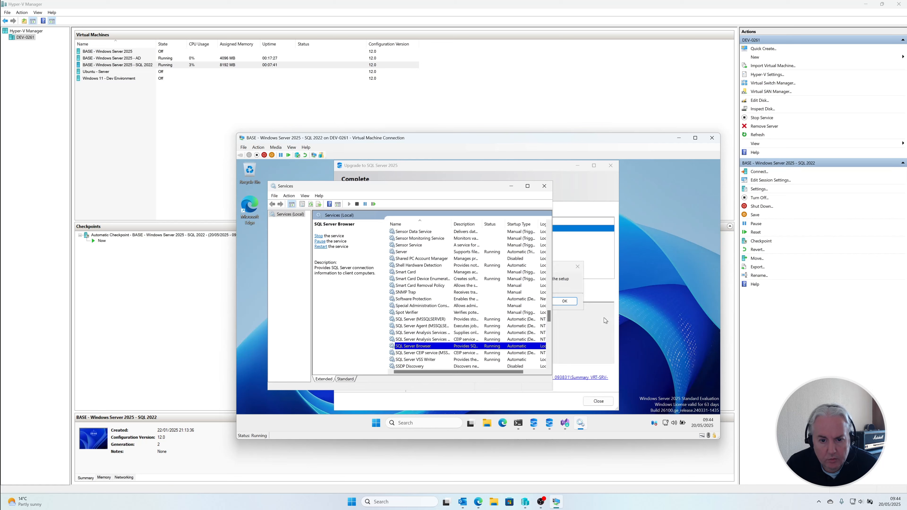
Step: Acknowledge the restart requirement, close the completed SQL Server 2025 upgrade wizard, and close the Services console
{"action": "left_click", "coordinate": [570, 312]}
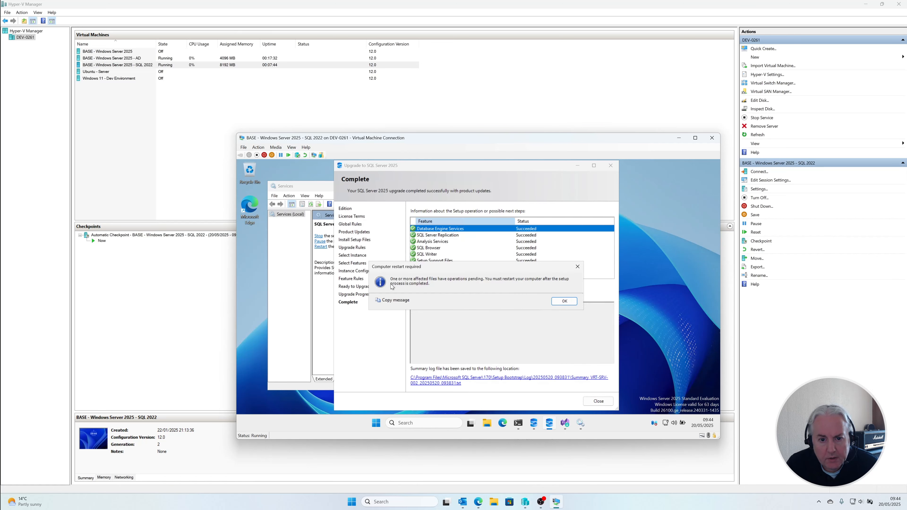
{"action": "left_click", "coordinate": [563, 301]}
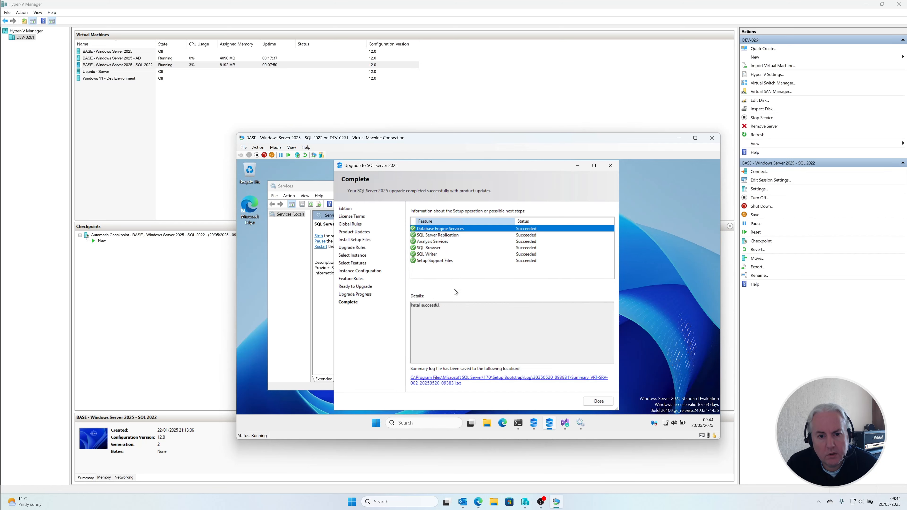
{"action": "left_click", "coordinate": [592, 401]}
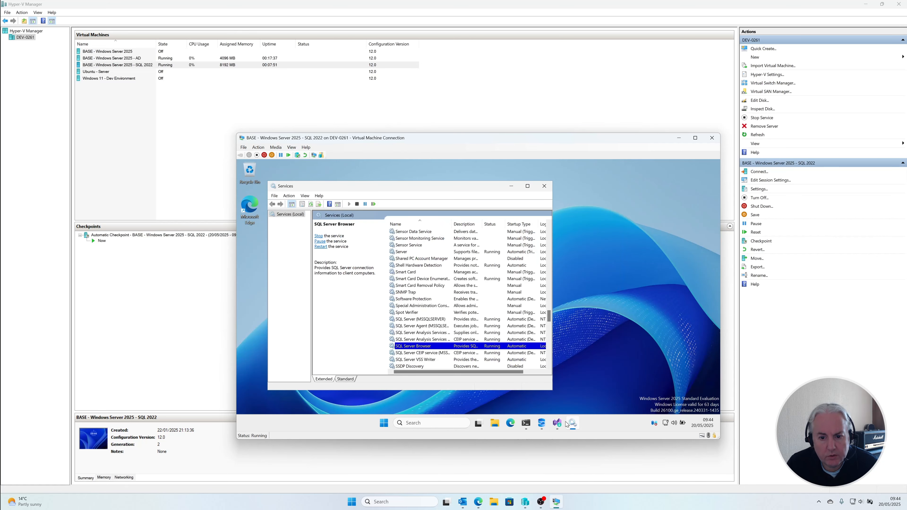
{"action": "left_click", "coordinate": [544, 186]}
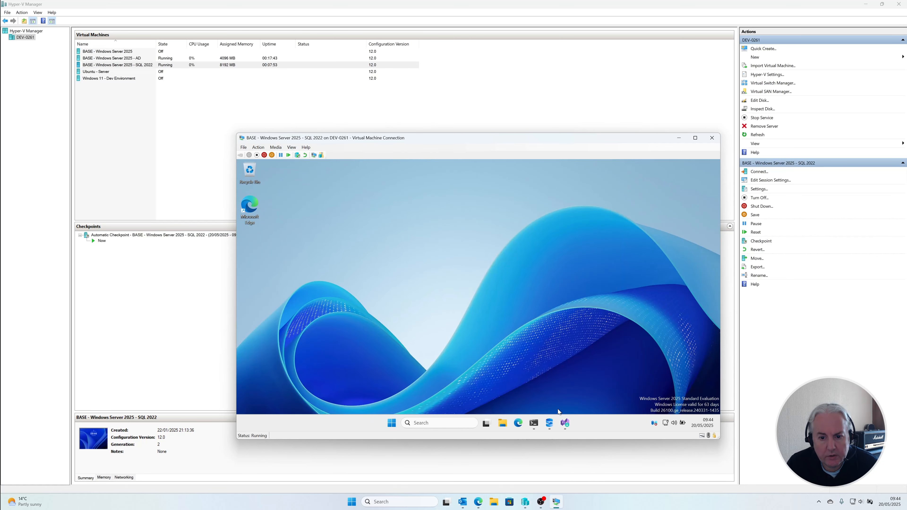
Step: Return to the Visual Studio Installer and install SQL Server Management Studio 21 with the AI Assistance workload
{"action": "left_click", "coordinate": [562, 427]}
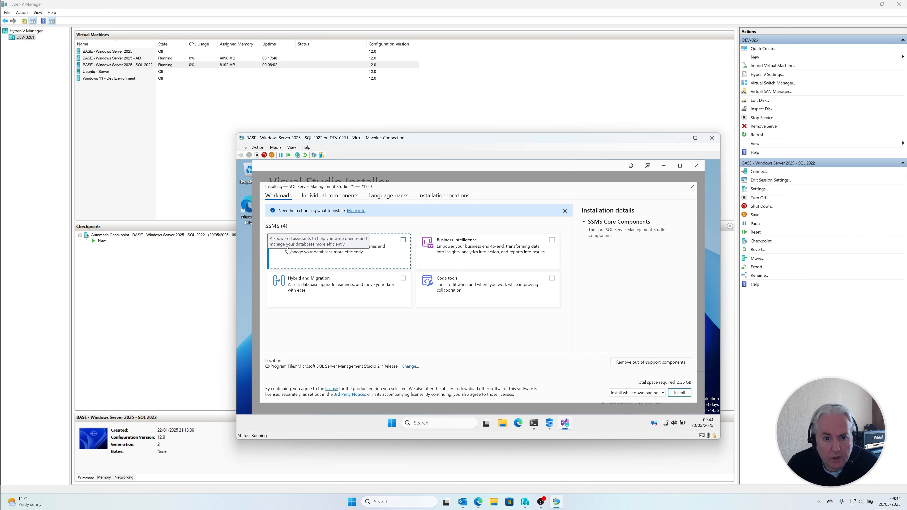
{"action": "left_click", "coordinate": [403, 240]}
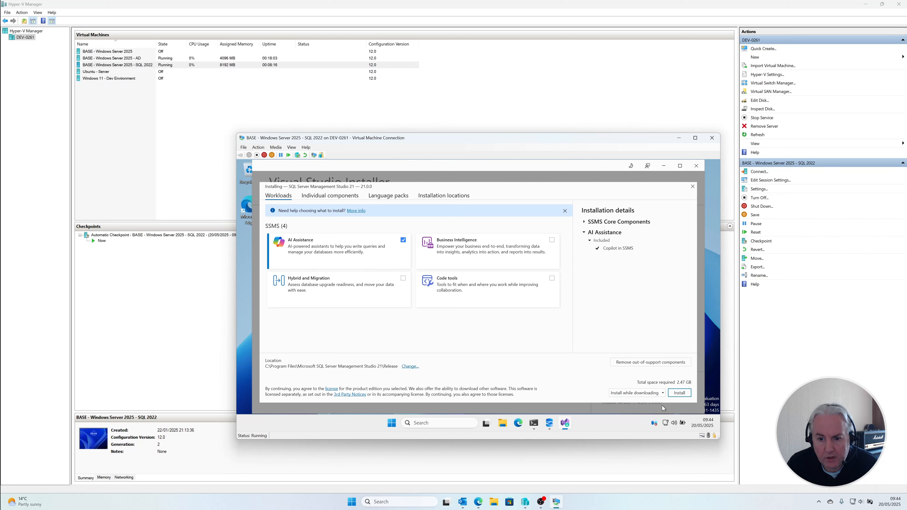
{"action": "left_click", "coordinate": [678, 392]}
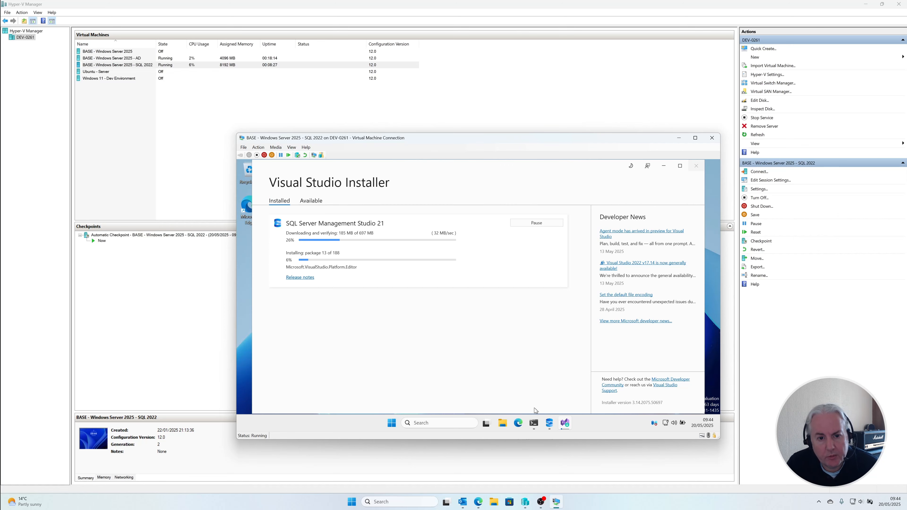
Step: Review the SQL Server Installation Center's Planning, Installation, Maintenance, Tools, Advanced and Options pages, and close the Installation Center
{"action": "left_click", "coordinate": [549, 428]}
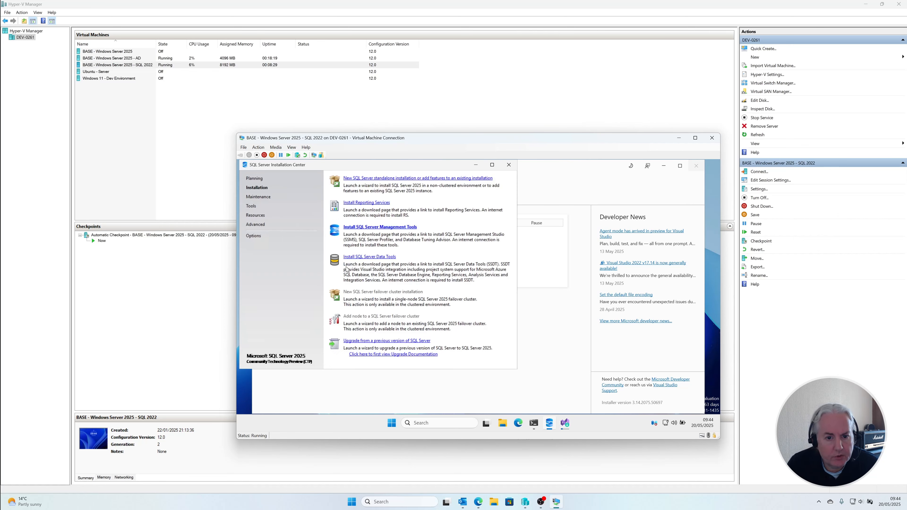
{"action": "left_click", "coordinate": [260, 180]}
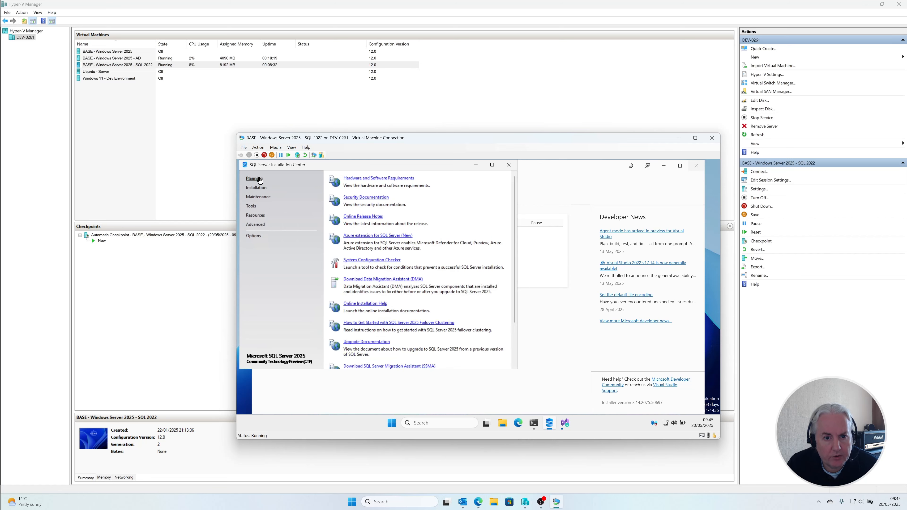
{"action": "left_click", "coordinate": [257, 188]}
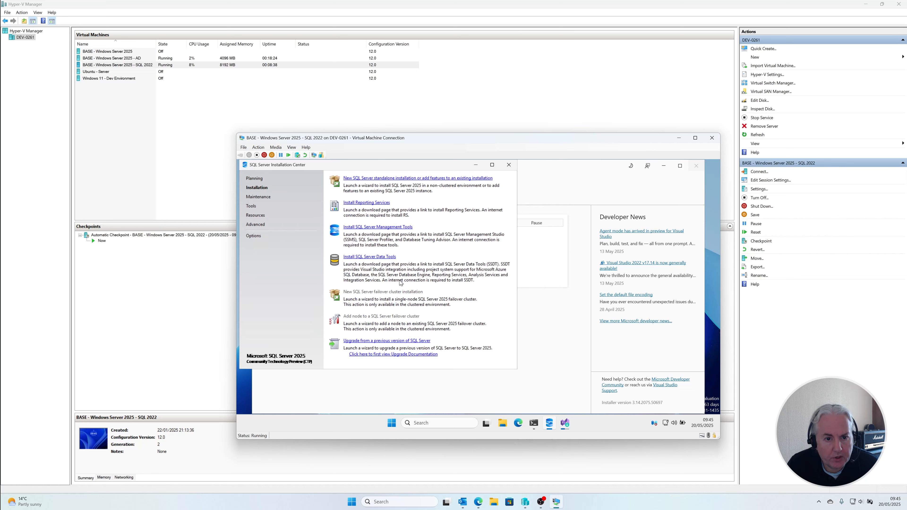
{"action": "left_click", "coordinate": [260, 201]}
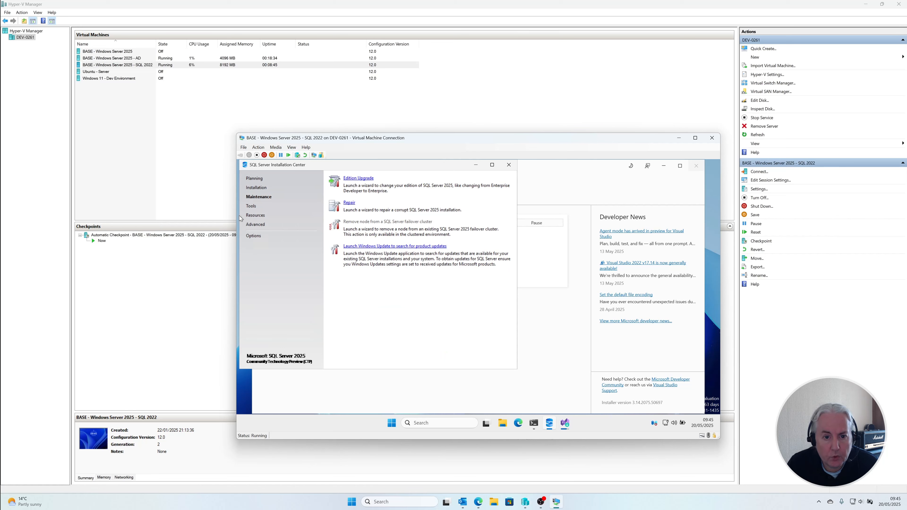
{"action": "left_click", "coordinate": [252, 207]}
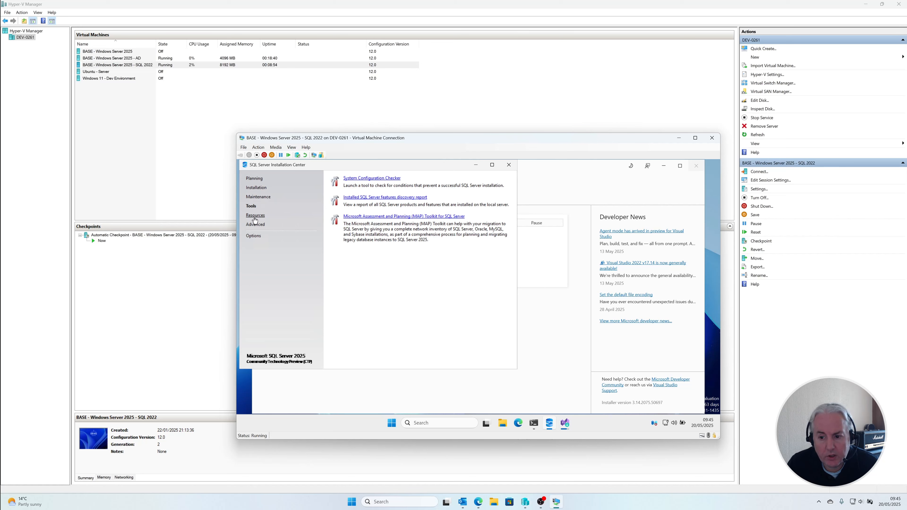
{"action": "left_click", "coordinate": [255, 225]}
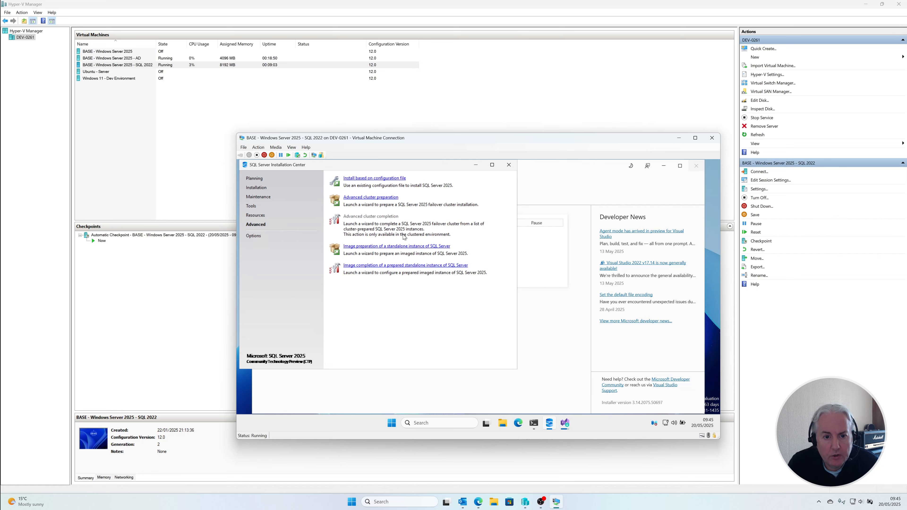
{"action": "left_click", "coordinate": [304, 239]}
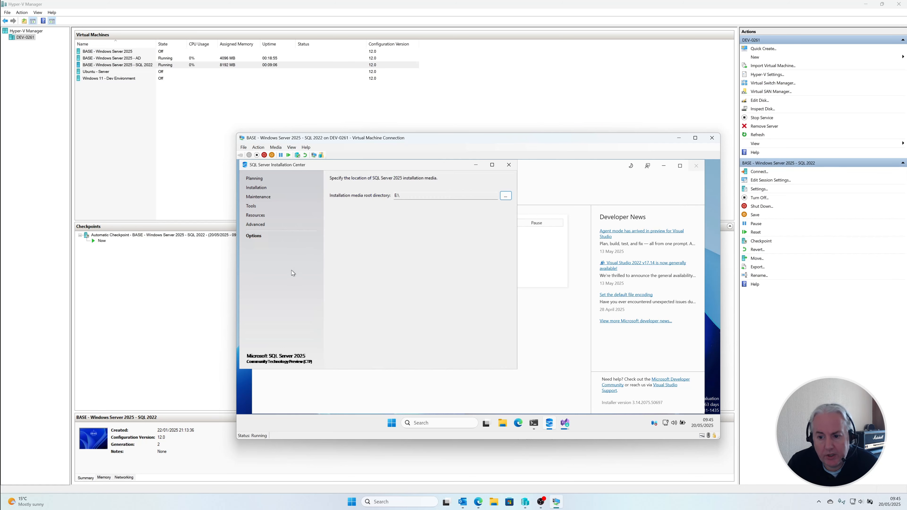
{"action": "left_click", "coordinate": [509, 166]}
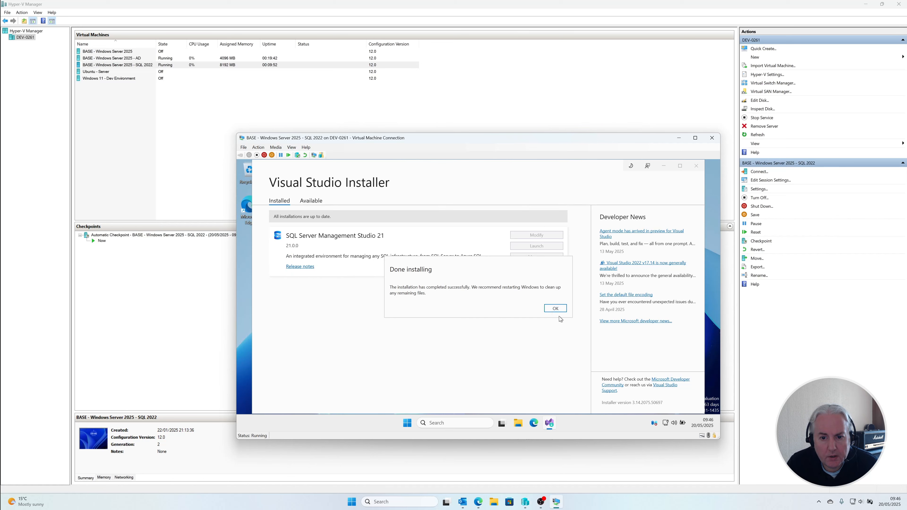
Step: Acknowledge the finished SSMS 21 installation and close the Visual Studio Installer
{"action": "left_click", "coordinate": [556, 308]}
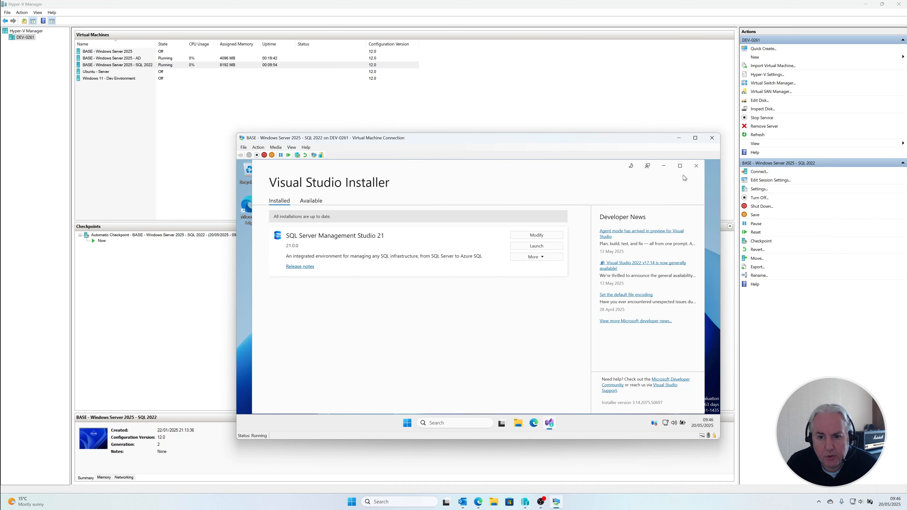
{"action": "left_click", "coordinate": [697, 167]}
Step: Launch SQL Server Management Studio 21 from the Microsoft SQL Server Tools 21 folder among all installed apps
{"action": "left_click", "coordinate": [414, 424]}
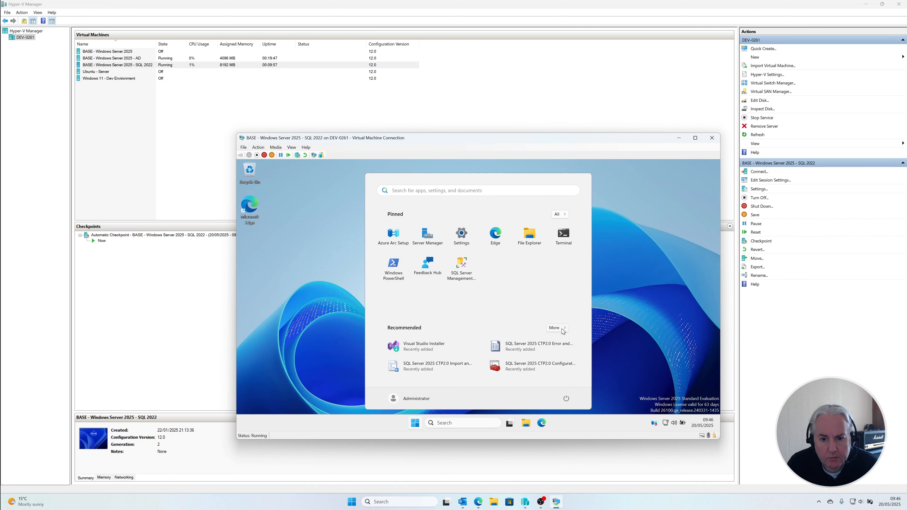
{"action": "left_click", "coordinate": [557, 328]}
{"action": "left_click", "coordinate": [560, 215]}
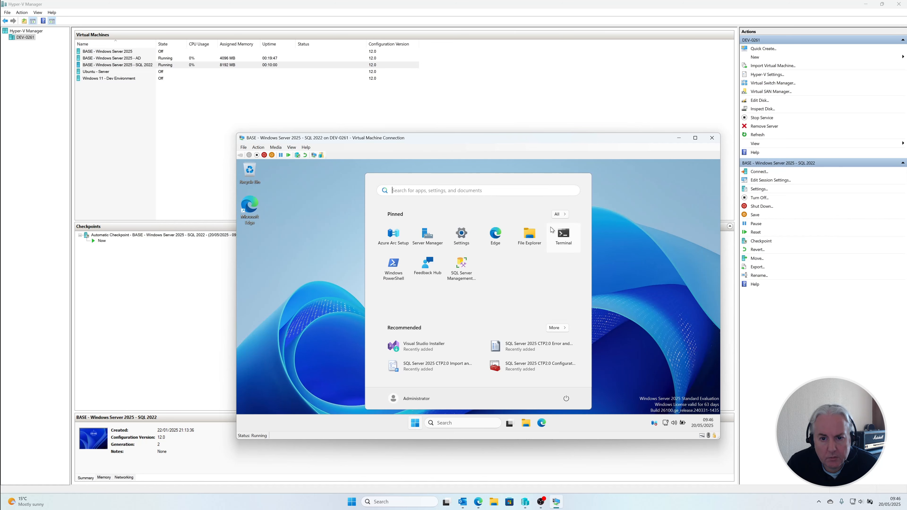
{"action": "left_click", "coordinate": [558, 215]}
{"action": "scroll", "coordinate": [470, 277], "scroll_direction": "down", "scroll_amount": 3}
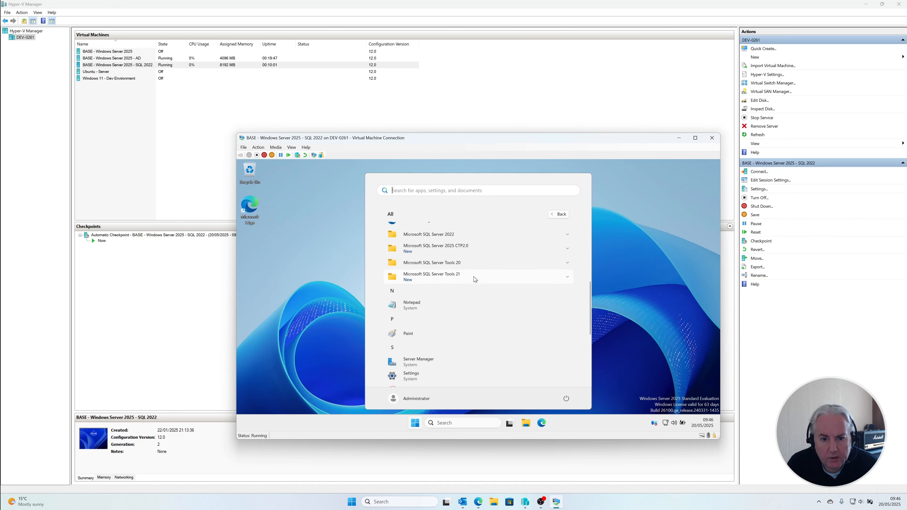
{"action": "scroll", "coordinate": [475, 277], "scroll_direction": "up", "scroll_amount": 1}
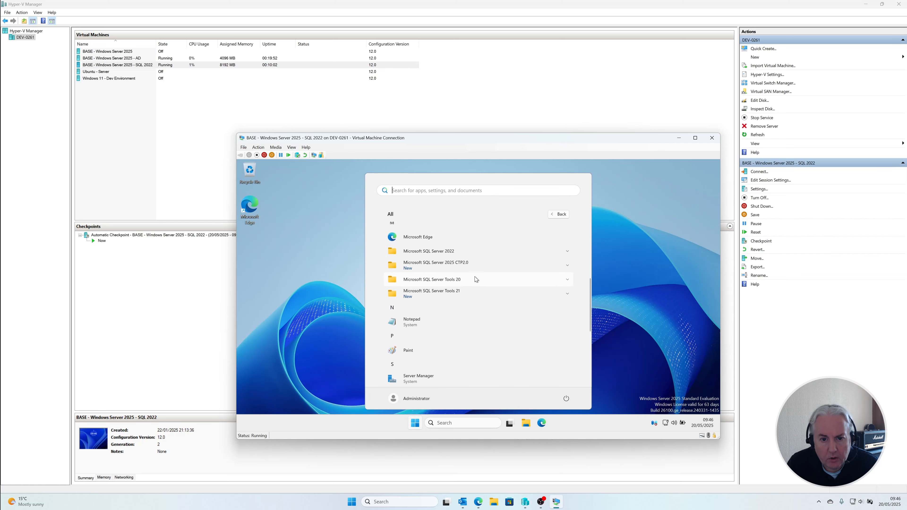
{"action": "left_click", "coordinate": [481, 294]}
{"action": "left_click", "coordinate": [477, 323]}
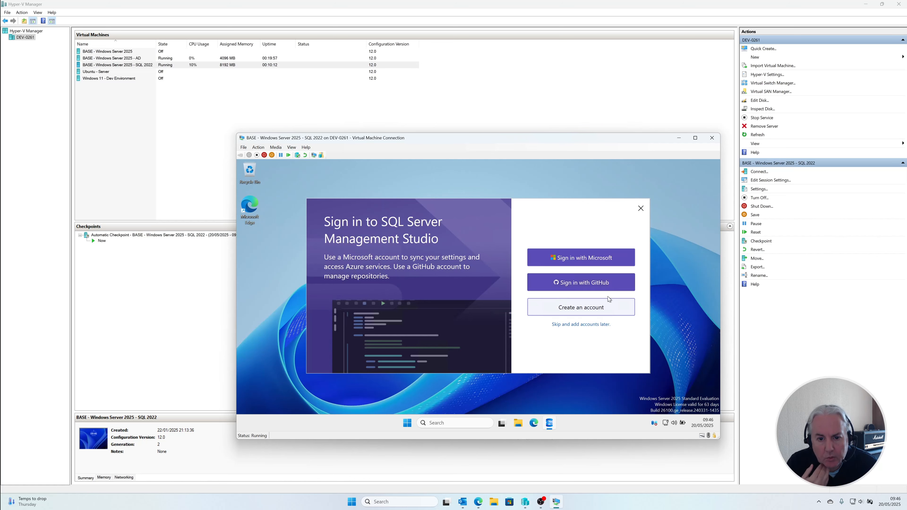
Step: Complete the first-run prompts: skip account sign-in, import user settings from SSMS 20, and accept the new connection dialog experience
{"action": "left_click", "coordinate": [595, 324]}
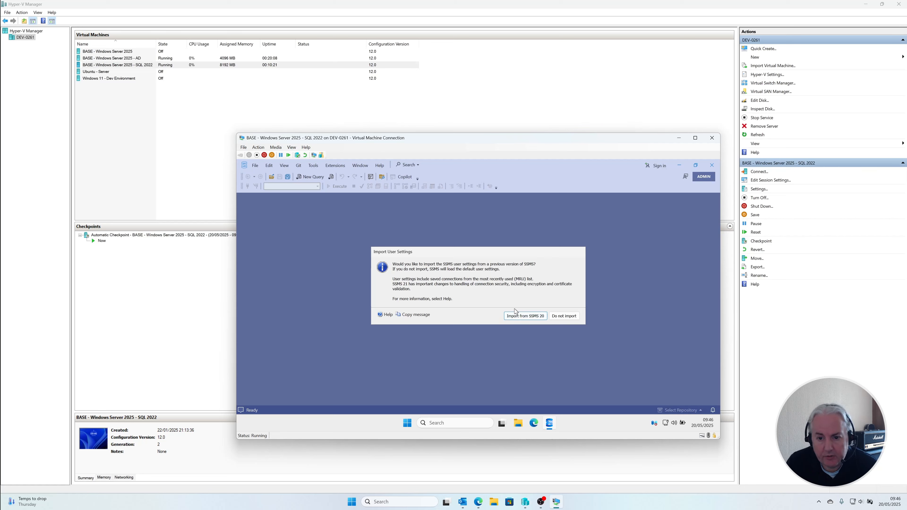
{"action": "left_click", "coordinate": [520, 313]}
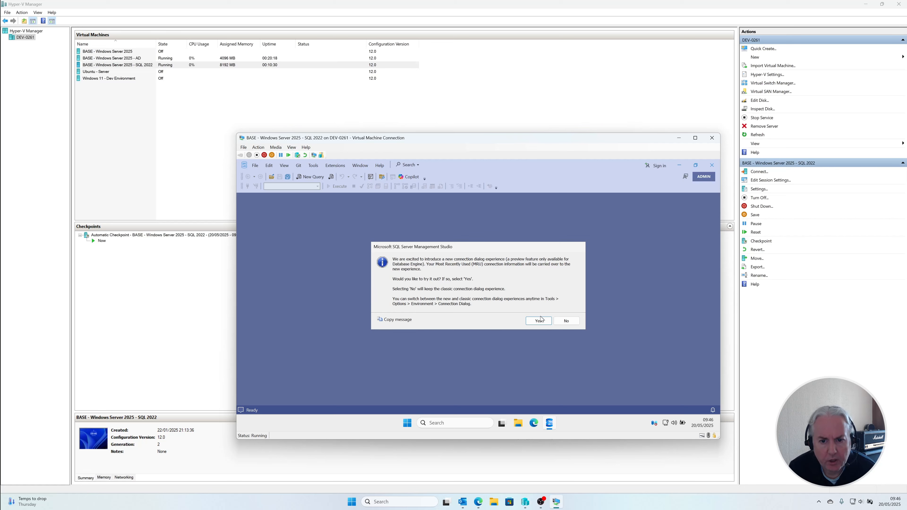
{"action": "left_click", "coordinate": [539, 324]}
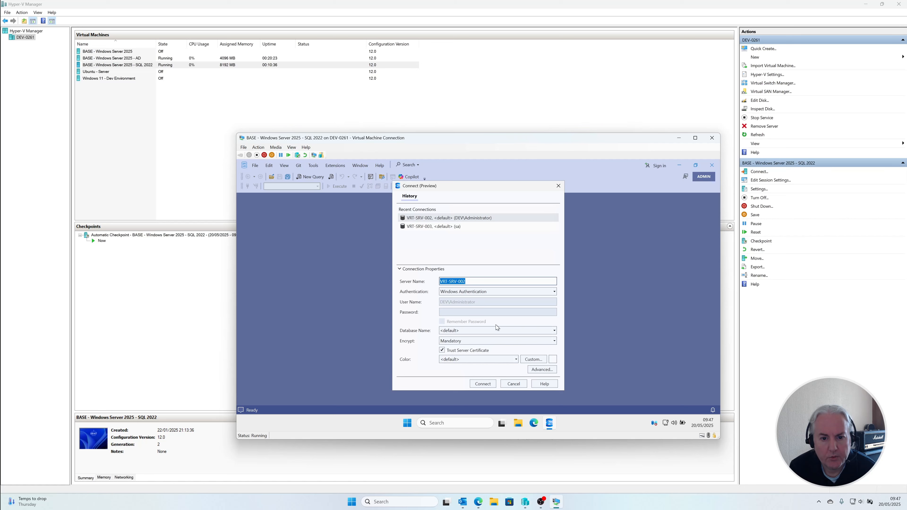
Step: Connect to VRT-SRV-002 with Windows Authentication and select the top 1000 rows of dbo.Users in the Test database
{"action": "left_click", "coordinate": [481, 386]}
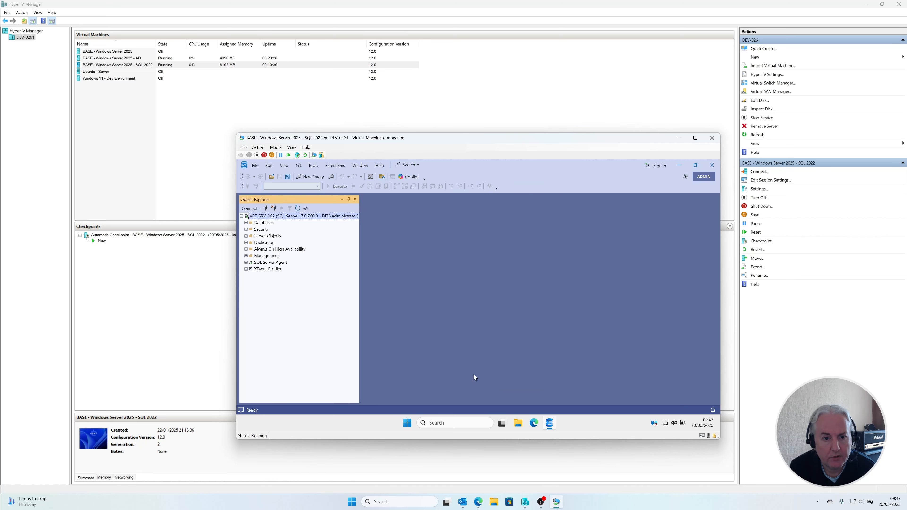
{"action": "left_click", "coordinate": [246, 223]}
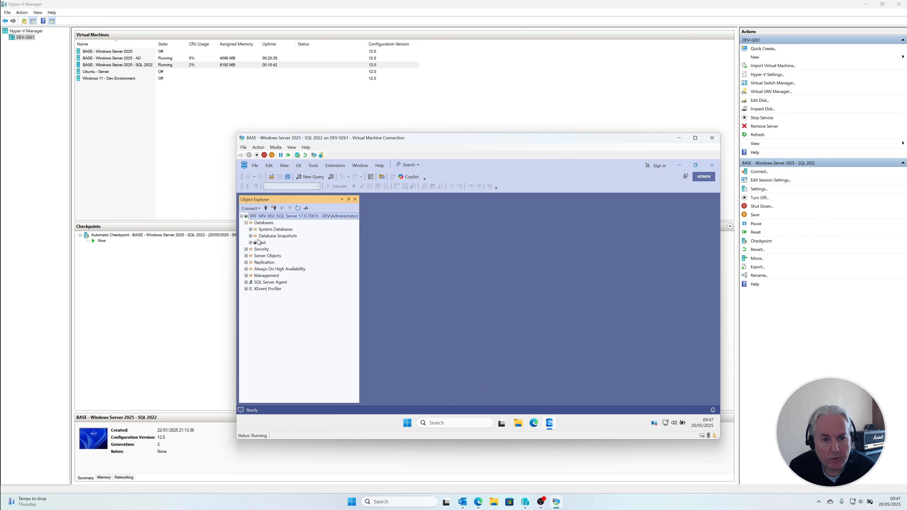
{"action": "left_click", "coordinate": [251, 242]}
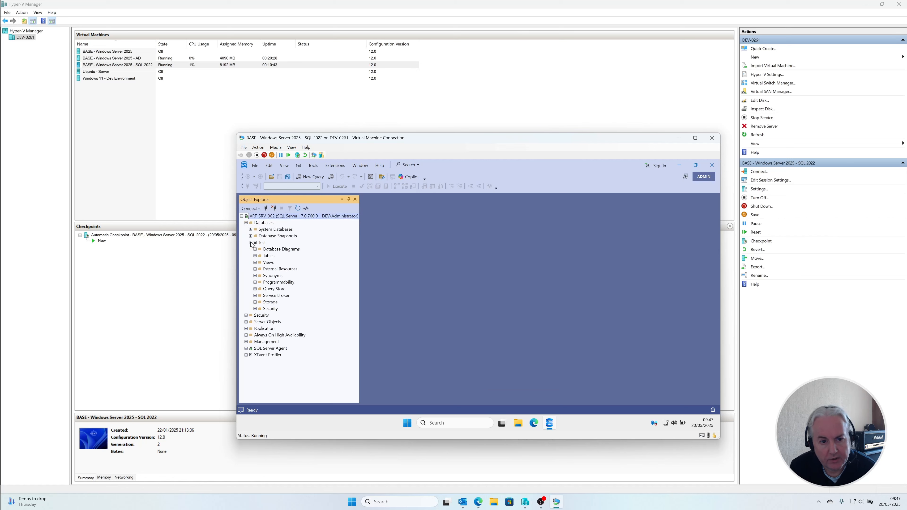
{"action": "left_click", "coordinate": [255, 256]}
{"action": "right_click", "coordinate": [278, 289]}
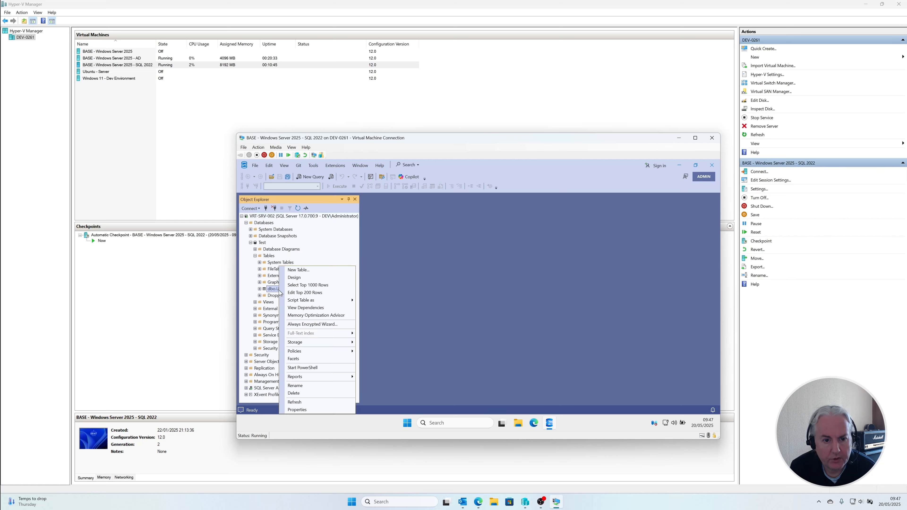
{"action": "left_click", "coordinate": [303, 285]}
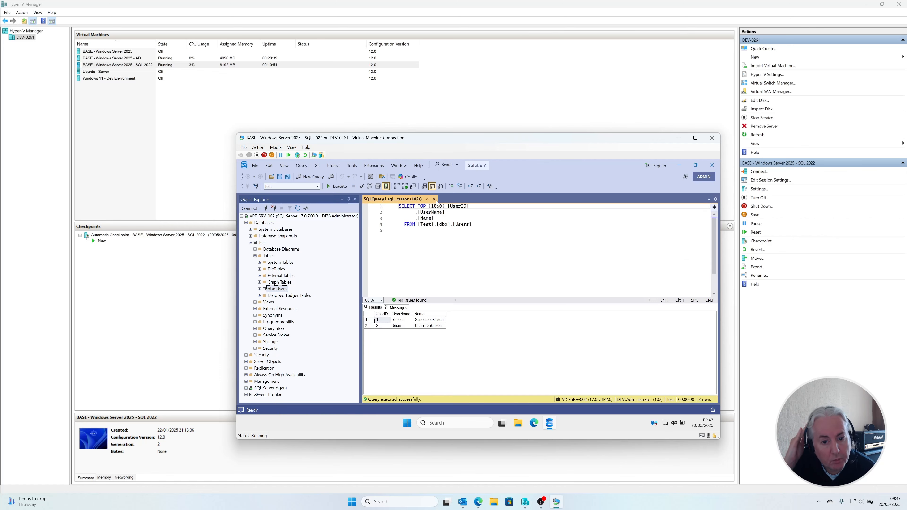
Step: Close the query and open the top 200 rows of VRT-SRV-002's dbo.Users table for editing
{"action": "left_click", "coordinate": [434, 199]}
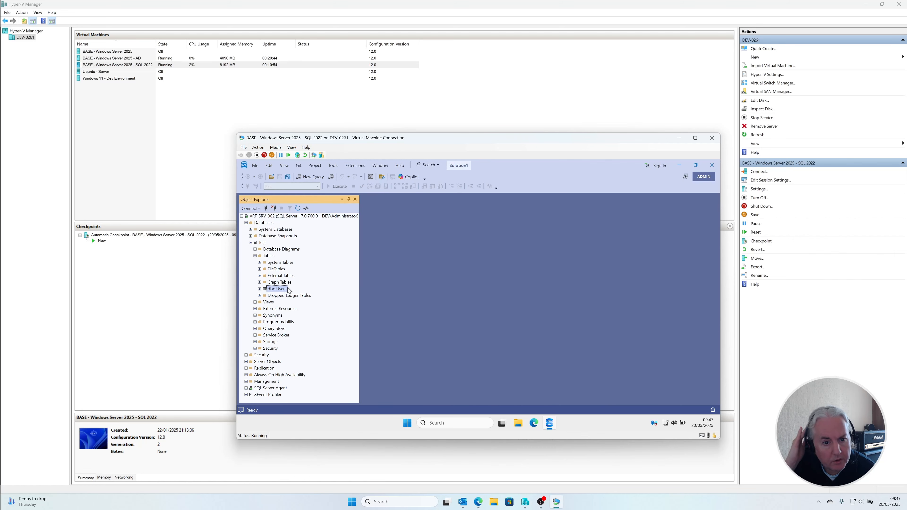
{"action": "right_click", "coordinate": [281, 289]}
{"action": "left_click", "coordinate": [313, 294]}
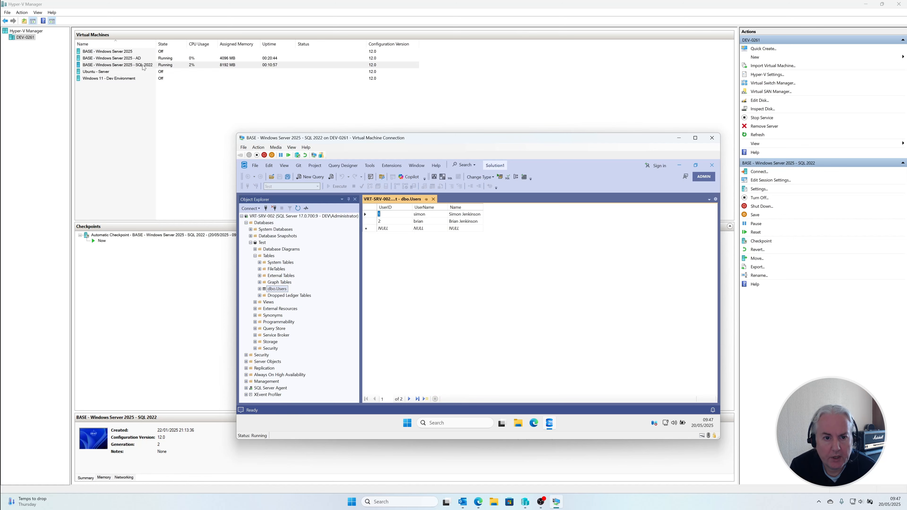
Step: Switch to Hyper-V Manager, start the Ubuntu - Server virtual machine, and open its console beside the SQL Server one
{"action": "left_click", "coordinate": [166, 73]}
{"action": "right_click", "coordinate": [166, 73]}
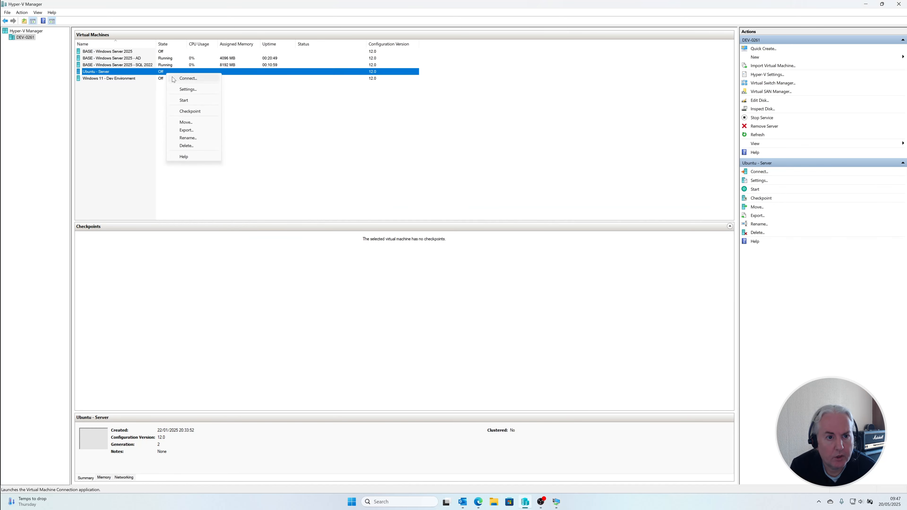
{"action": "left_click", "coordinate": [180, 98]}
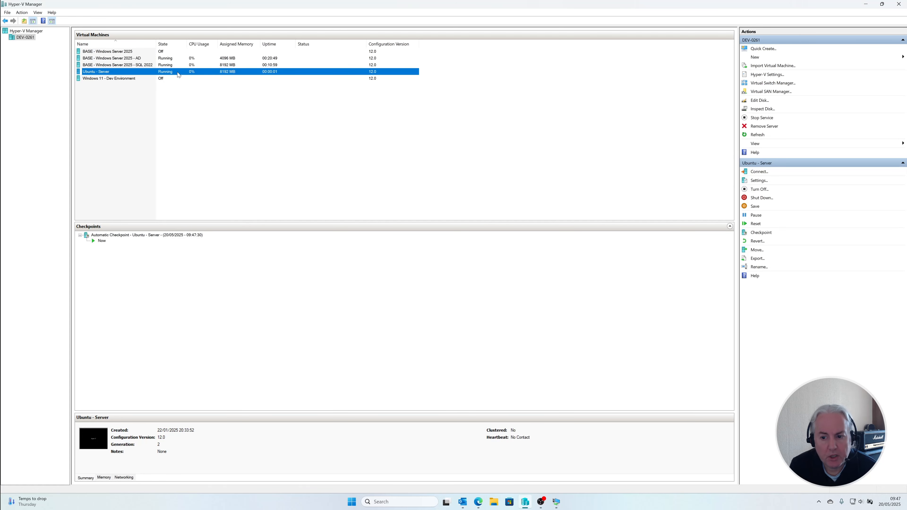
{"action": "double_click", "coordinate": [177, 72]}
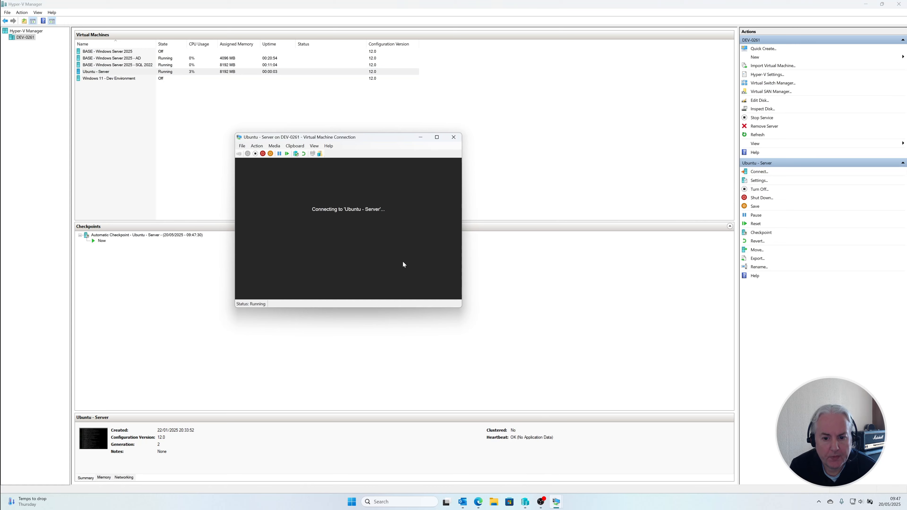
{"action": "left_click_drag", "start_coordinate": [376, 144], "coordinate": [256, 140]}
{"action": "mouse_move", "coordinate": [555, 507]}
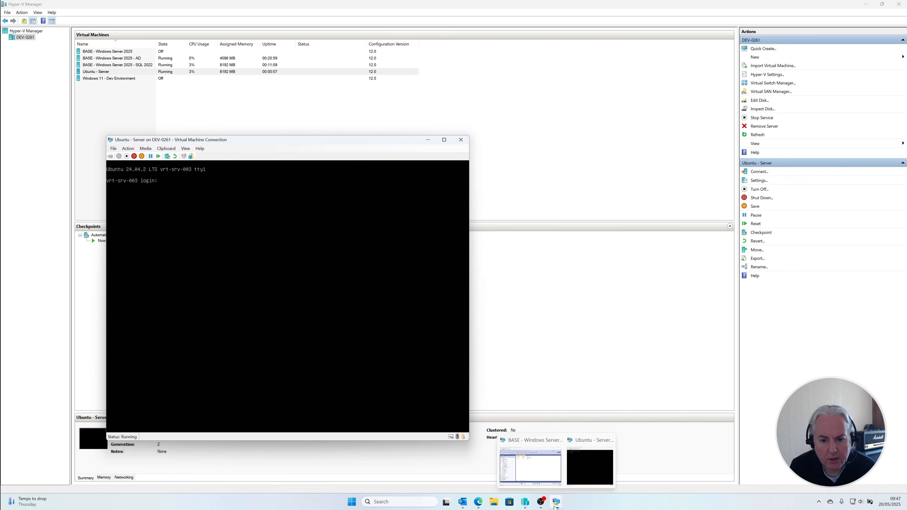
Step: Return to SSMS in the SQL Server virtual machine and set up a new connection to VRT-SRV-003 using SQL Server Authentication
{"action": "left_click", "coordinate": [547, 469]}
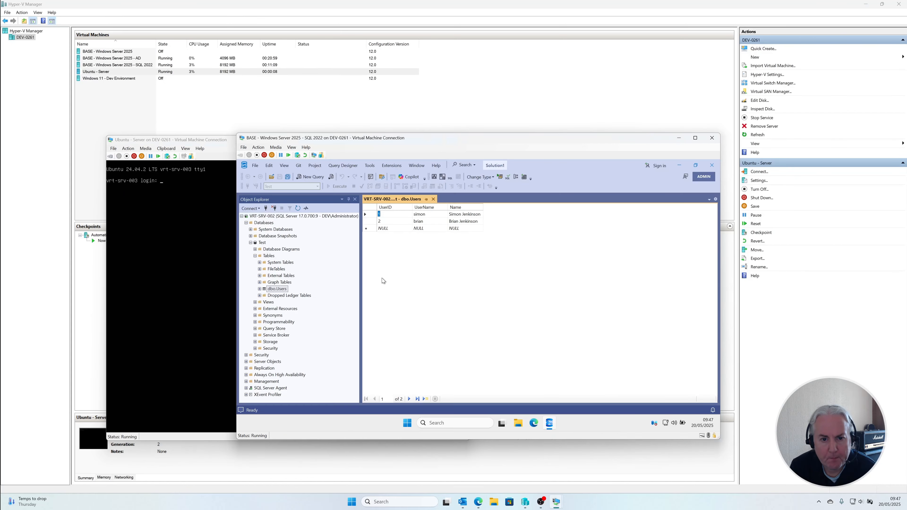
{"action": "right_click", "coordinate": [270, 218]}
{"action": "left_click", "coordinate": [282, 222]}
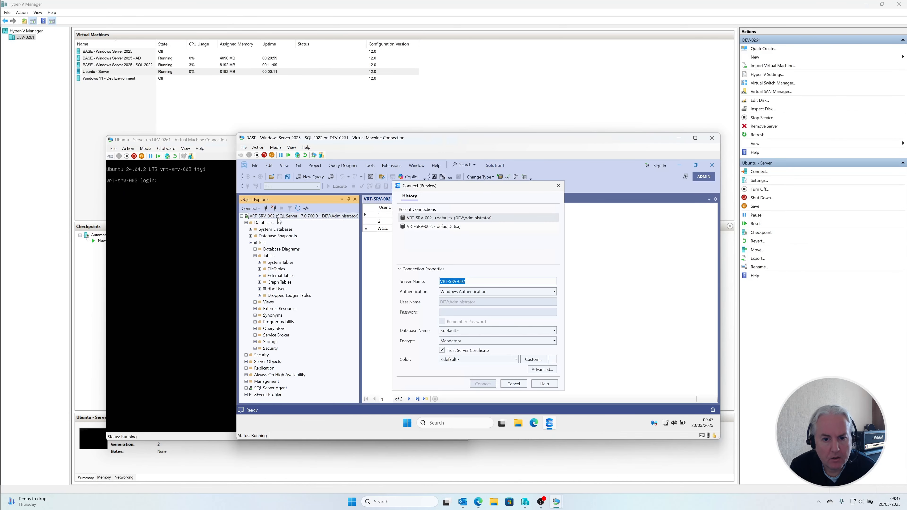
{"action": "left_click", "coordinate": [492, 282]}
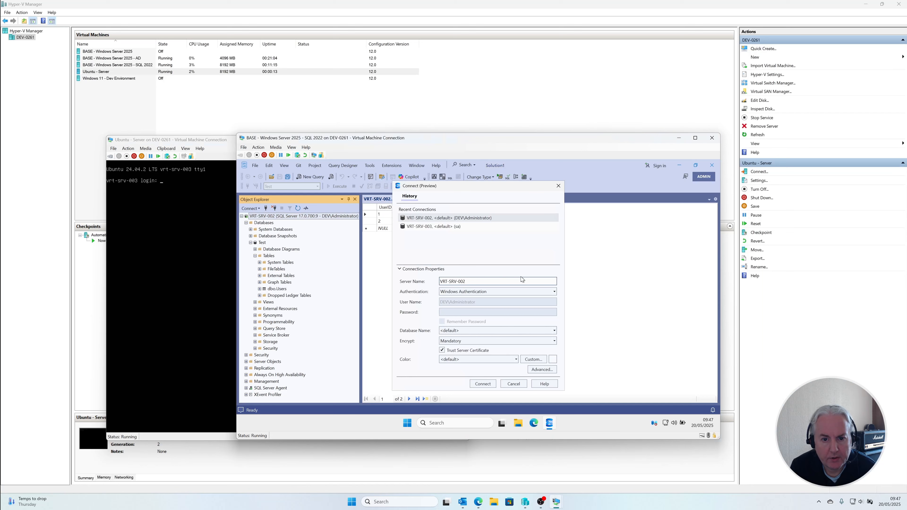
{"action": "key", "text": "BackSpace"}
{"action": "type", "text": "3"}
{"action": "left_click", "coordinate": [513, 292]}
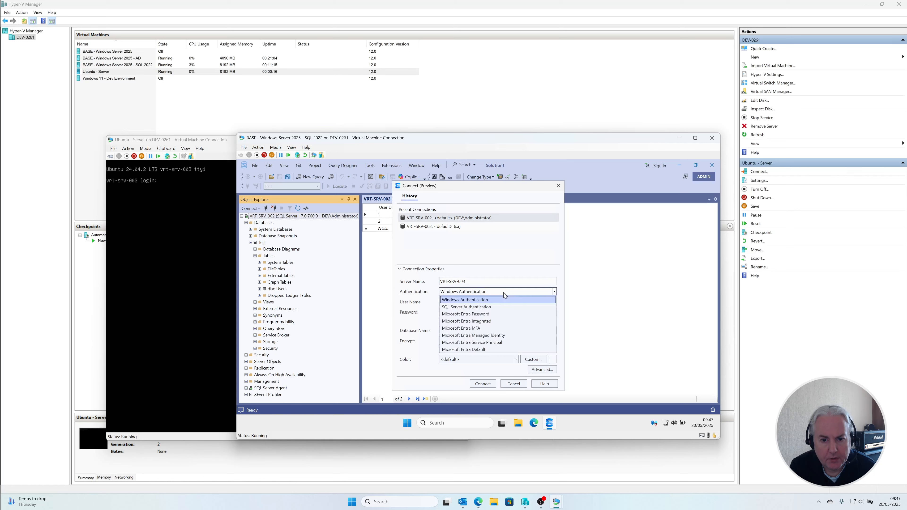
{"action": "left_click", "coordinate": [499, 306]}
Step: Enter the user name sa and the account password, enable Remember Password, and connect to VRT-SRV-003
{"action": "left_click", "coordinate": [491, 304]}
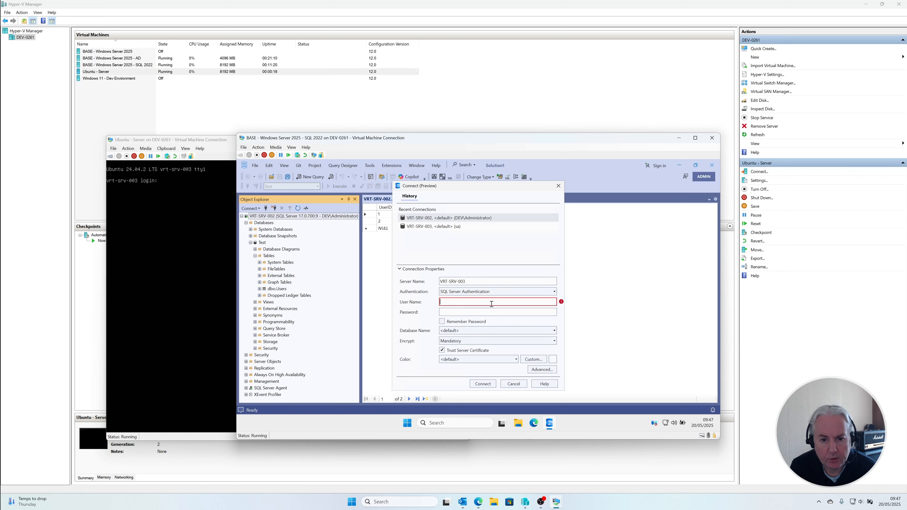
{"action": "type", "text": "sa"}
{"action": "key", "text": "Tab"}
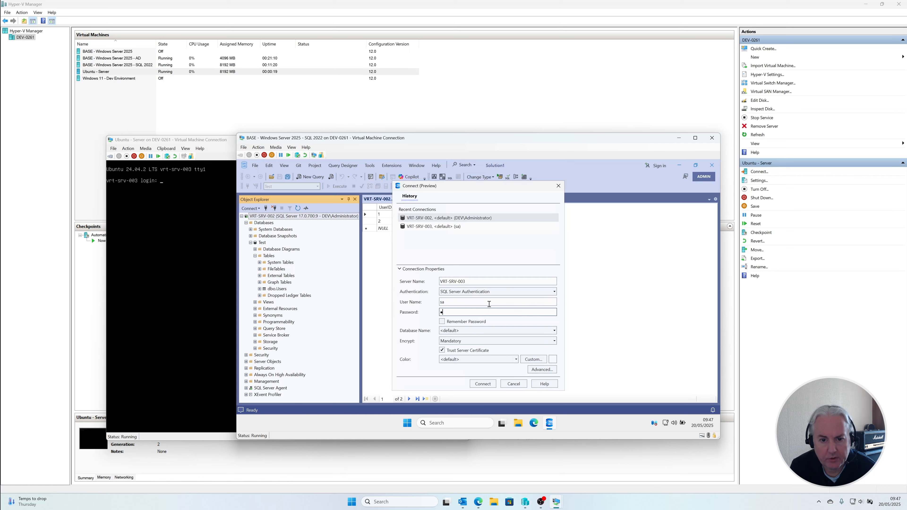
{"action": "type", "text": "•••••••••"}
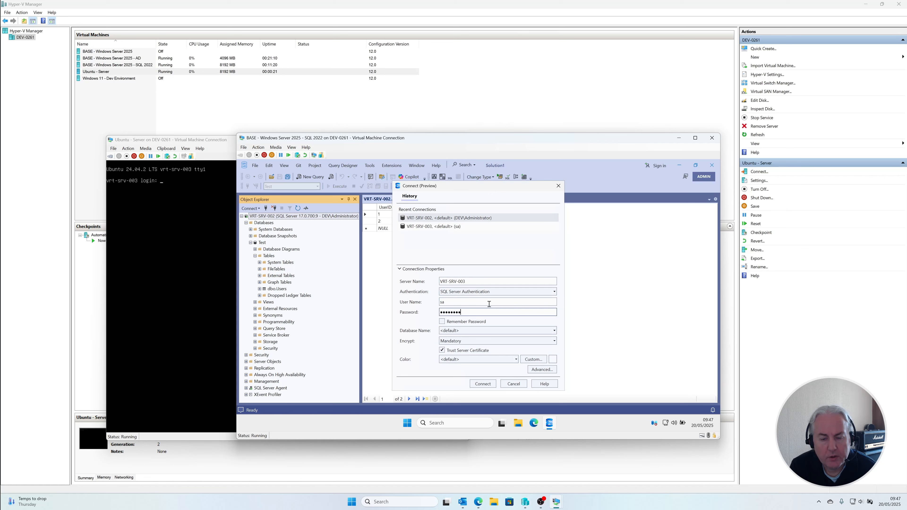
{"action": "left_click", "coordinate": [476, 323]}
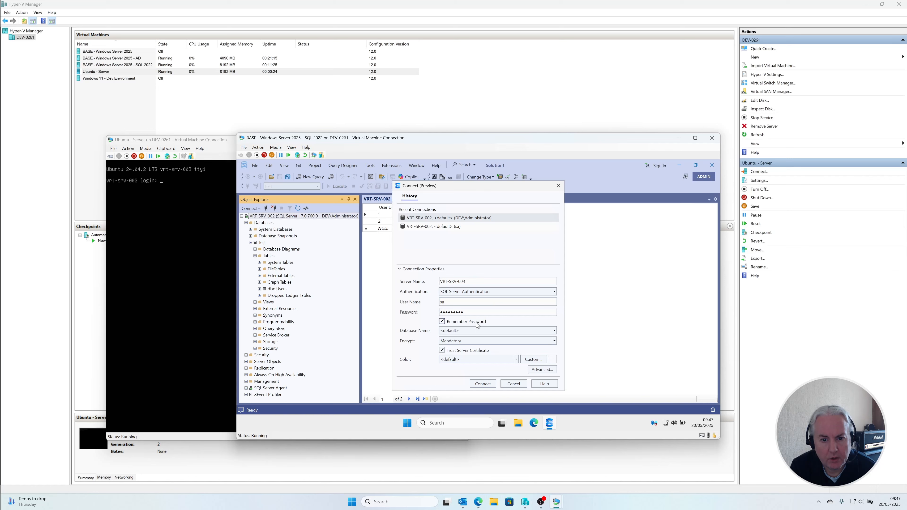
{"action": "left_click", "coordinate": [487, 385]}
Step: Expand the Test database on VRT-SRV-003 and select the top 1000 rows of its dbo.Users table
{"action": "left_click", "coordinate": [247, 342]}
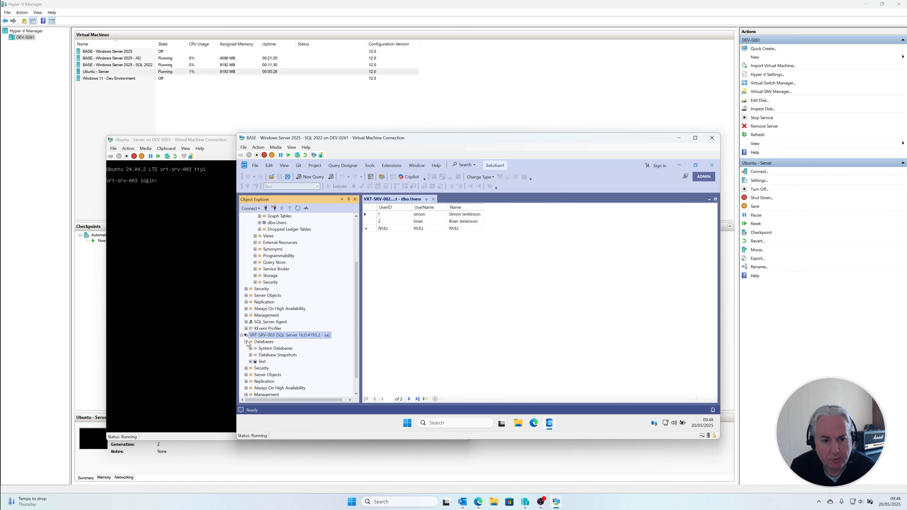
{"action": "left_click", "coordinate": [250, 361]}
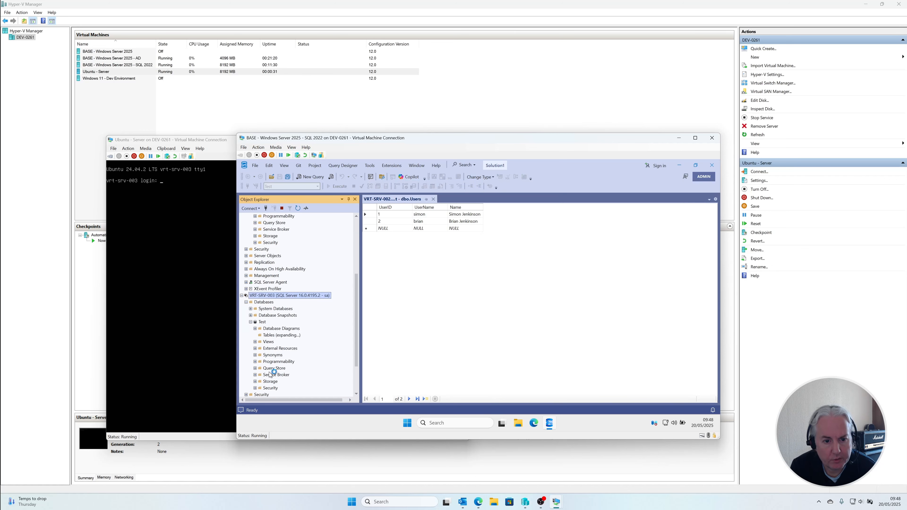
{"action": "right_click", "coordinate": [277, 368]}
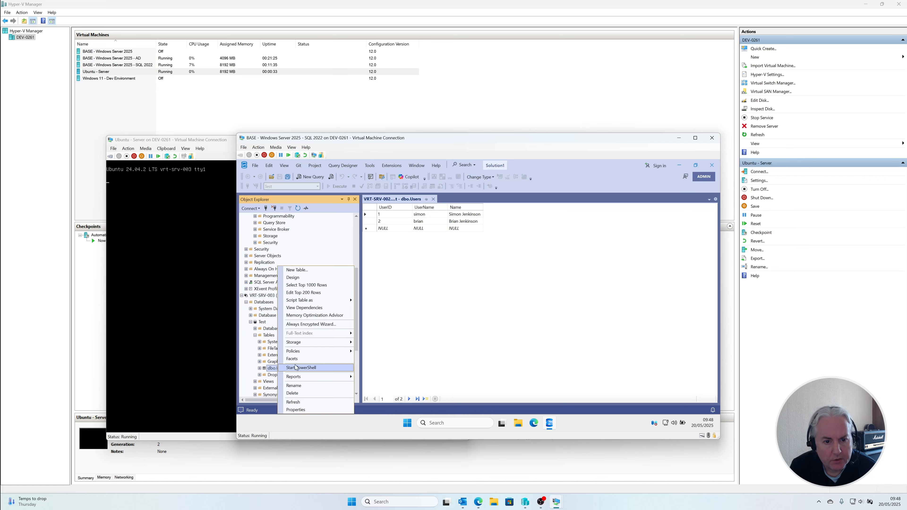
{"action": "left_click", "coordinate": [303, 285]}
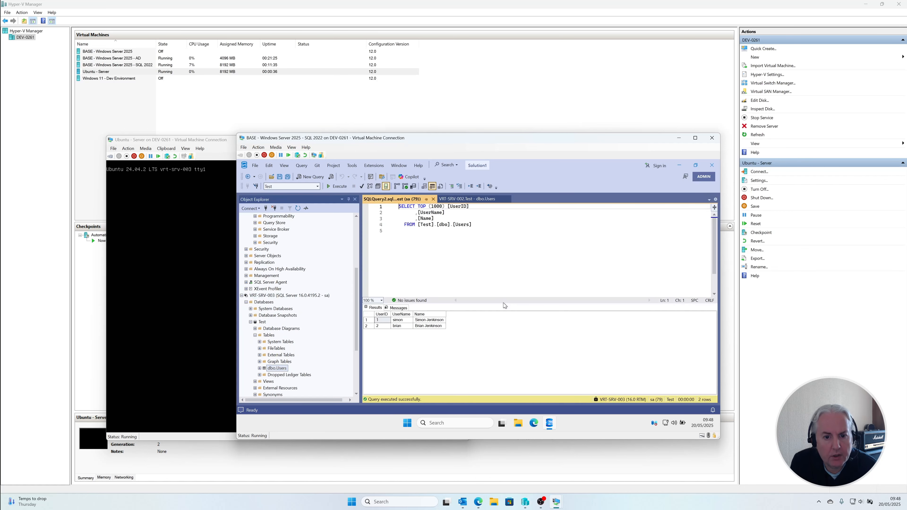
Step: Replace the UserName of the UserID 2 record in VRT-SRV-002's dbo.Users table with a new user name
{"action": "left_click", "coordinate": [477, 200]}
{"action": "left_click", "coordinate": [435, 221]}
{"action": "type", "text": "bob"}
{"action": "key", "text": "Up"}
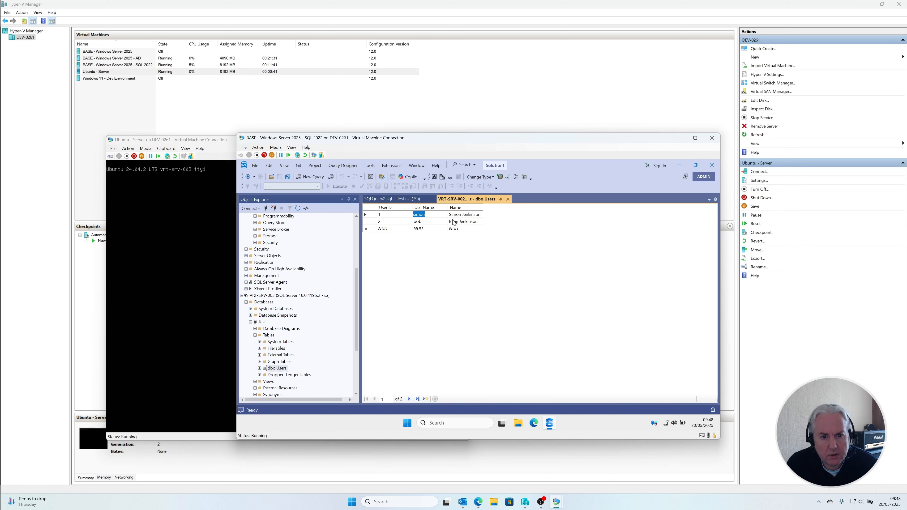
Step: Re-run the VRT-SRV-003 users query, check the UserName of UserID 2, and return to the VRT-SRV-002 table editor
{"action": "left_click", "coordinate": [398, 199]}
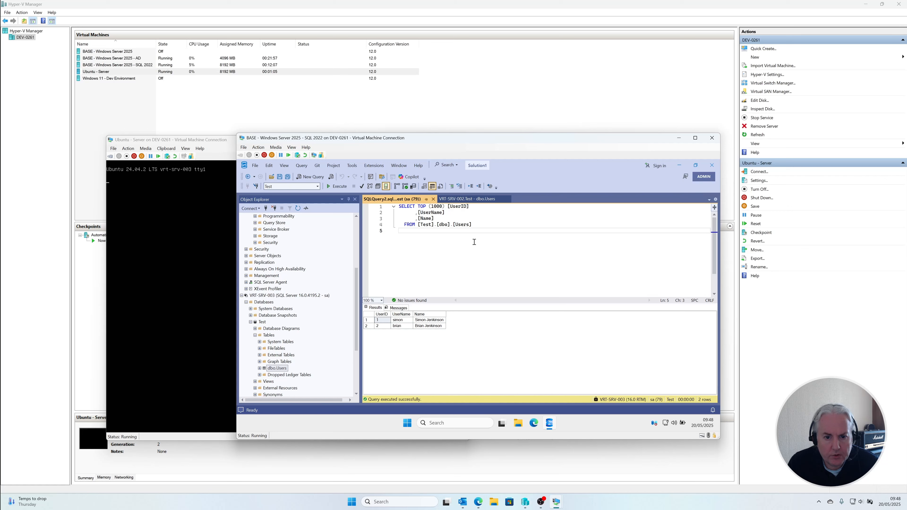
{"action": "key", "text": "F5"}
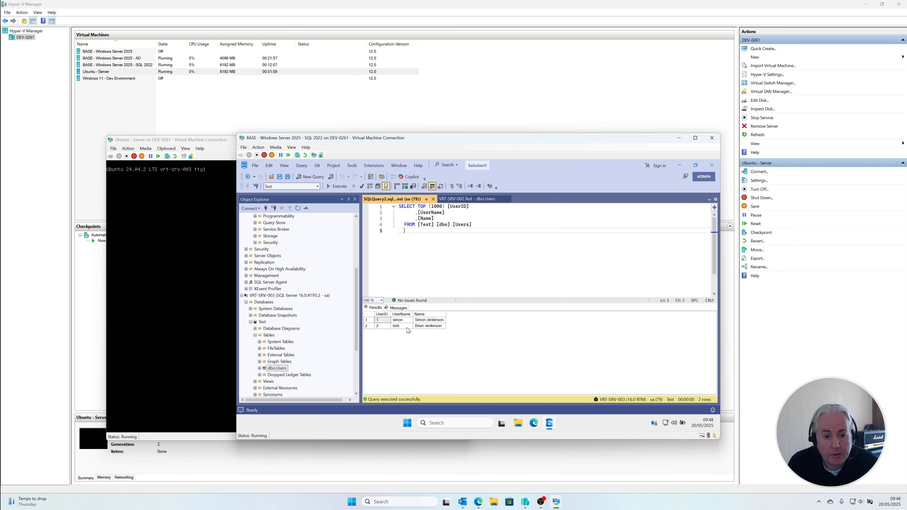
{"action": "left_click", "coordinate": [406, 327]}
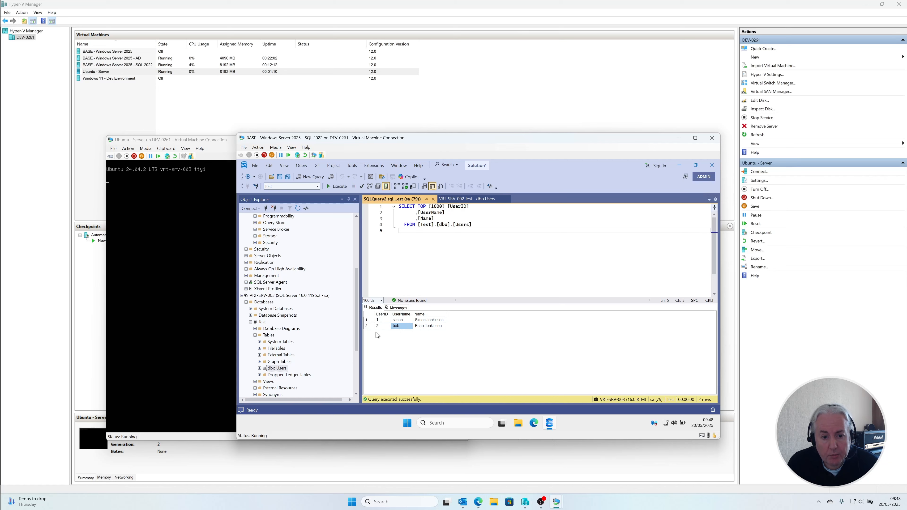
{"action": "left_click", "coordinate": [443, 222]}
{"action": "left_click", "coordinate": [466, 198]}
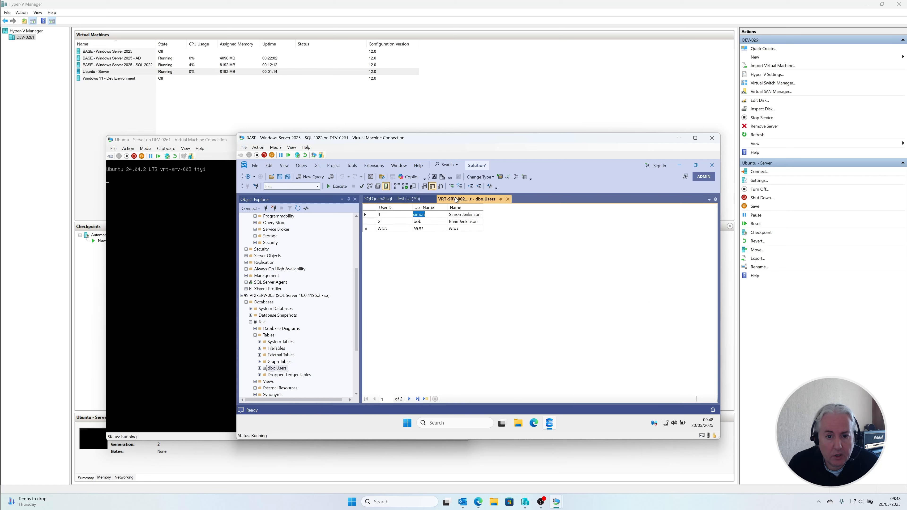
Step: Set the UserName of UserID 2 to test in VRT-SRV-002's dbo.Users table and re-run the VRT-SRV-003 users query
{"action": "left_click", "coordinate": [427, 221]}
{"action": "type", "text": "t"}
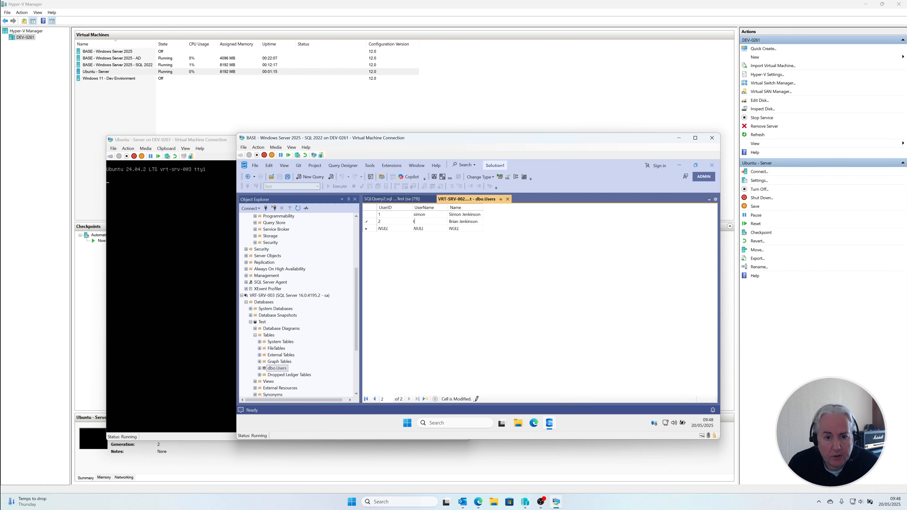
{"action": "type", "text": "est"}
{"action": "key", "text": "Tab"}
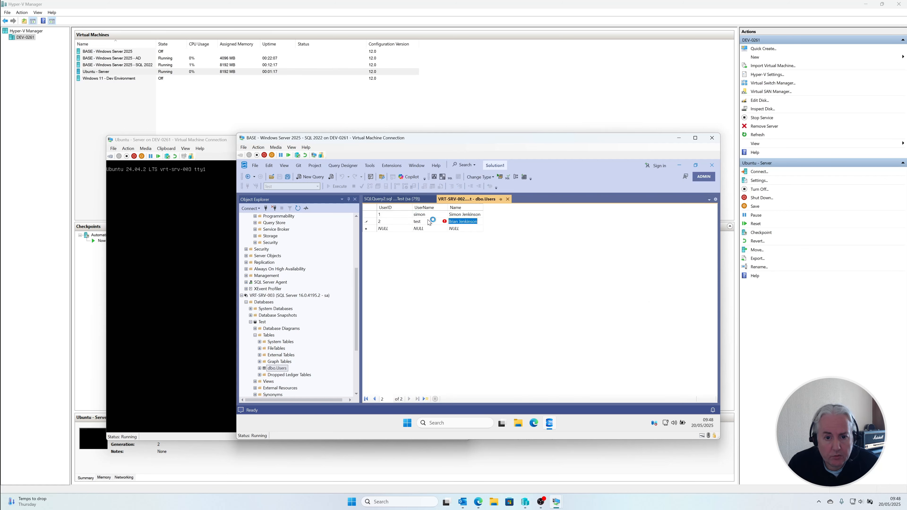
{"action": "key", "text": "Up"}
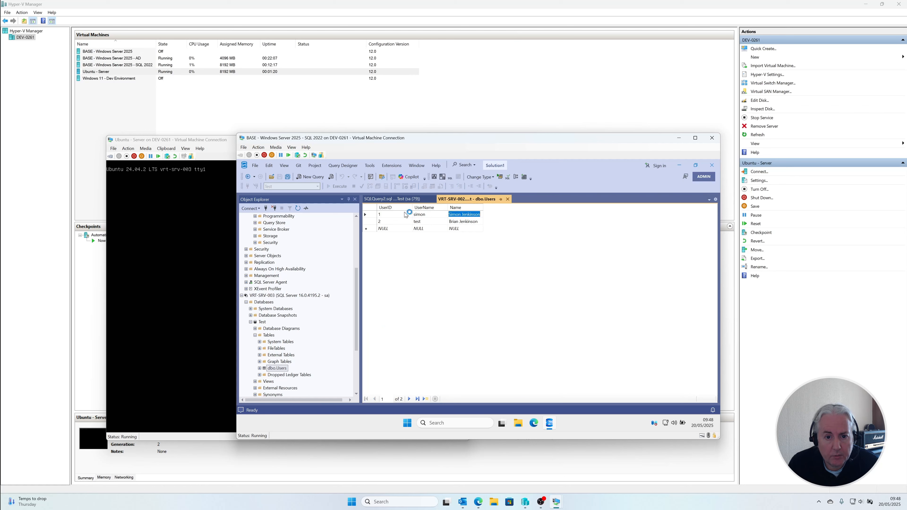
{"action": "left_click", "coordinate": [411, 200]}
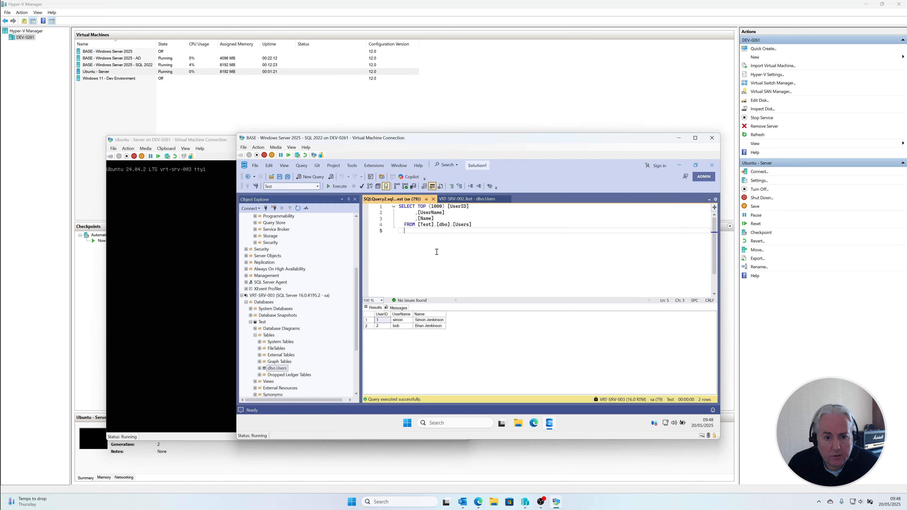
{"action": "key", "text": "F5"}
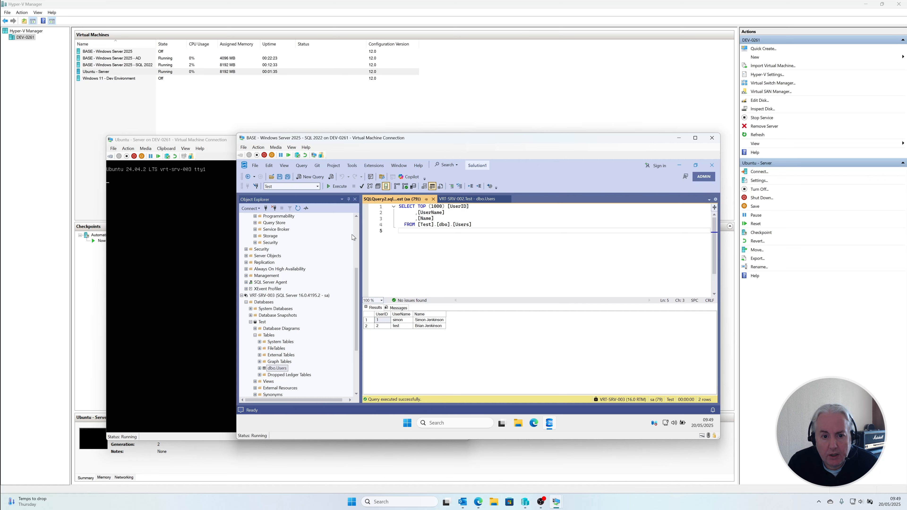
Step: Examine VRT-SRV-002's server properties, including the version and the memory, processor and advanced settings, and close them without changes
{"action": "left_click", "coordinate": [355, 243]}
{"action": "right_click", "coordinate": [271, 216]}
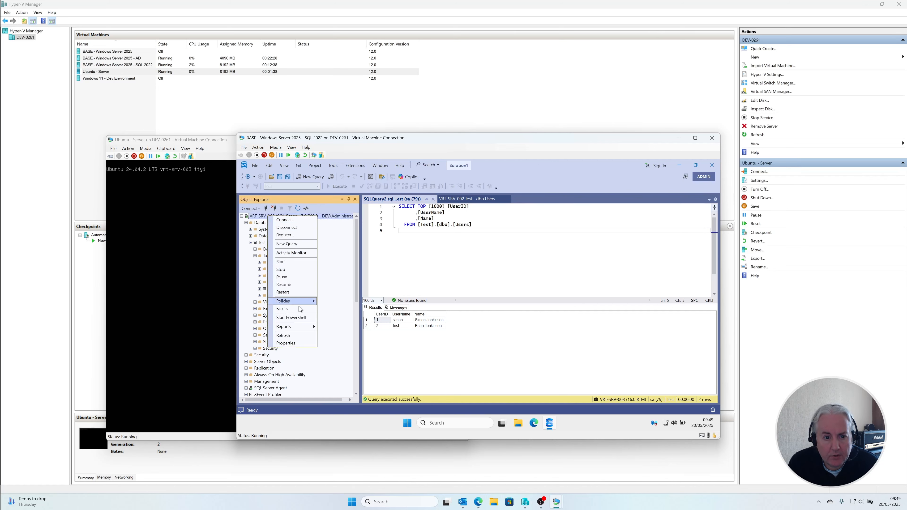
{"action": "left_click", "coordinate": [313, 343]}
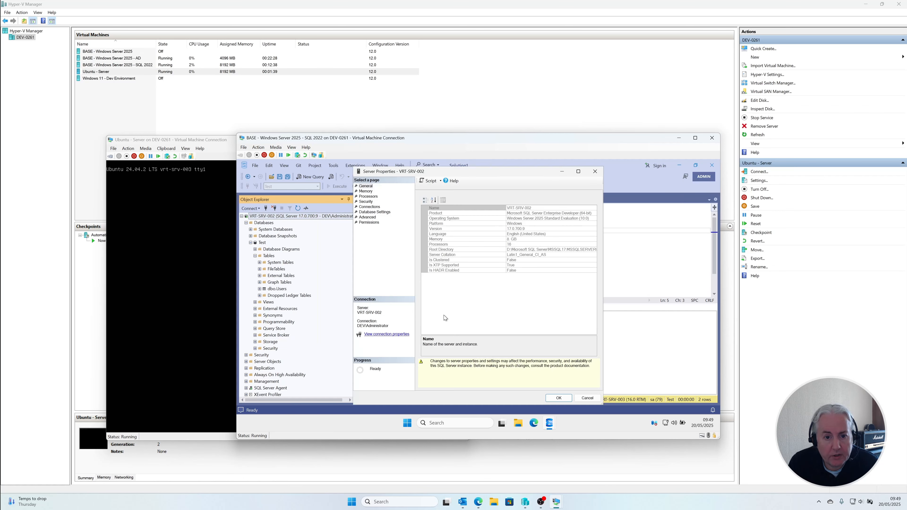
{"action": "left_click", "coordinate": [529, 224]}
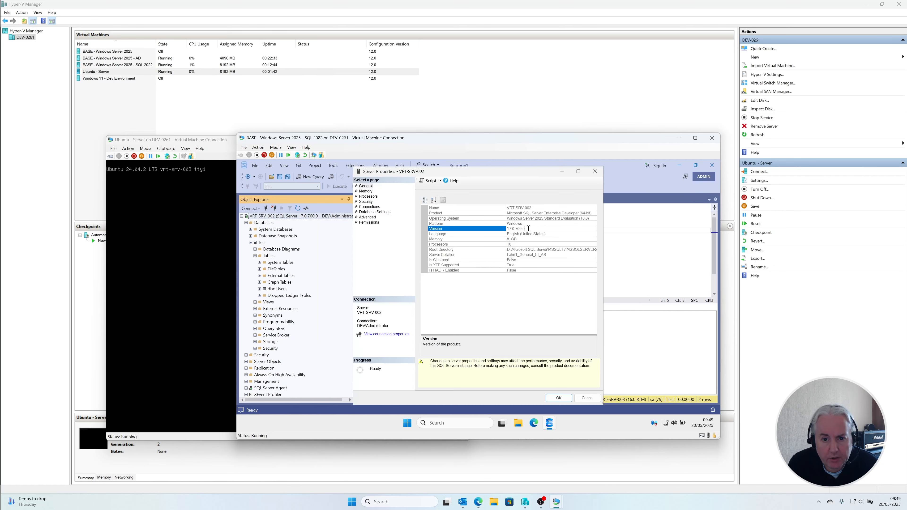
{"action": "left_click", "coordinate": [366, 191]}
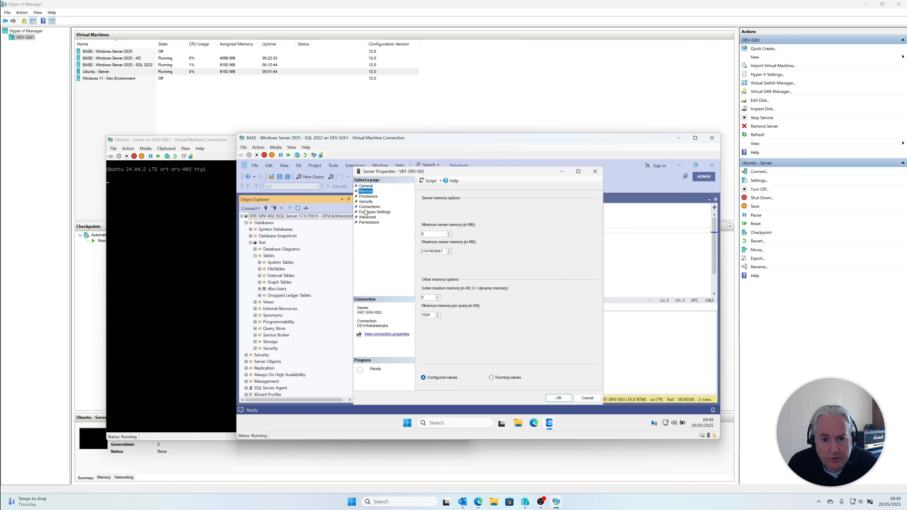
{"action": "left_click", "coordinate": [368, 197]}
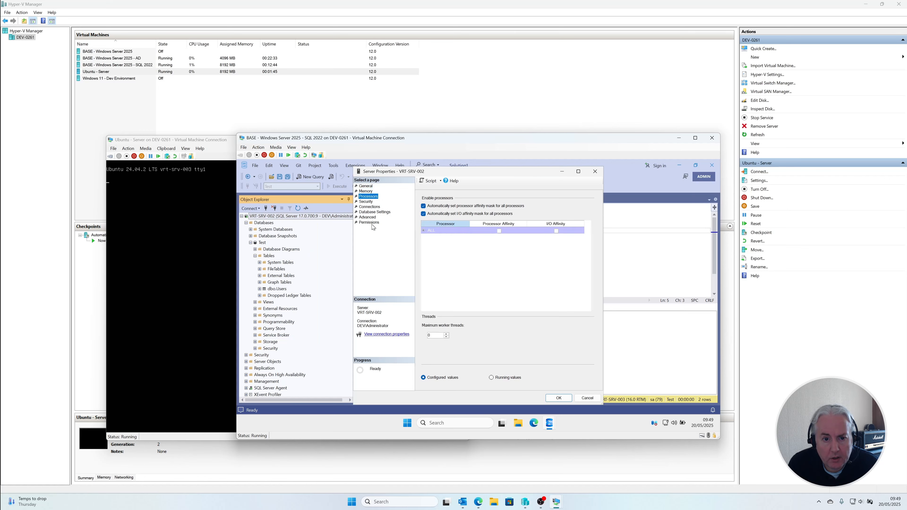
{"action": "left_click", "coordinate": [372, 188]}
{"action": "left_click", "coordinate": [513, 229]}
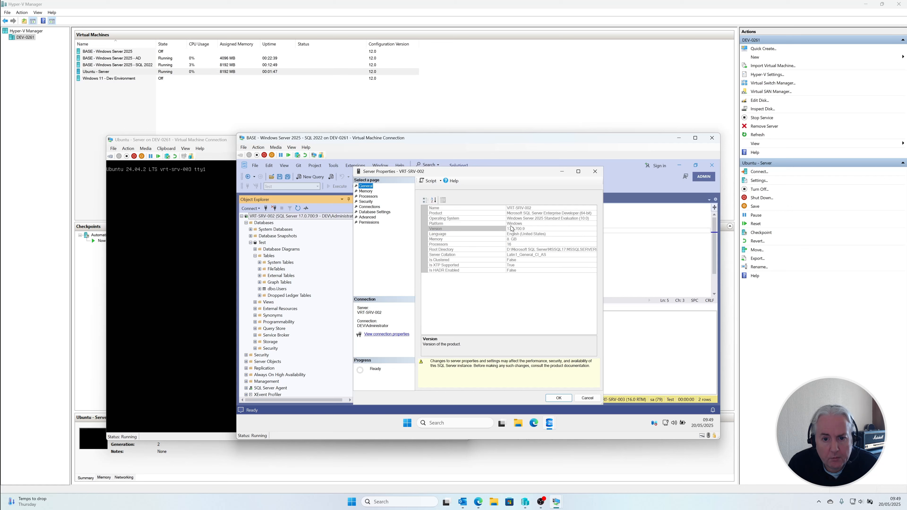
{"action": "left_click", "coordinate": [366, 218]}
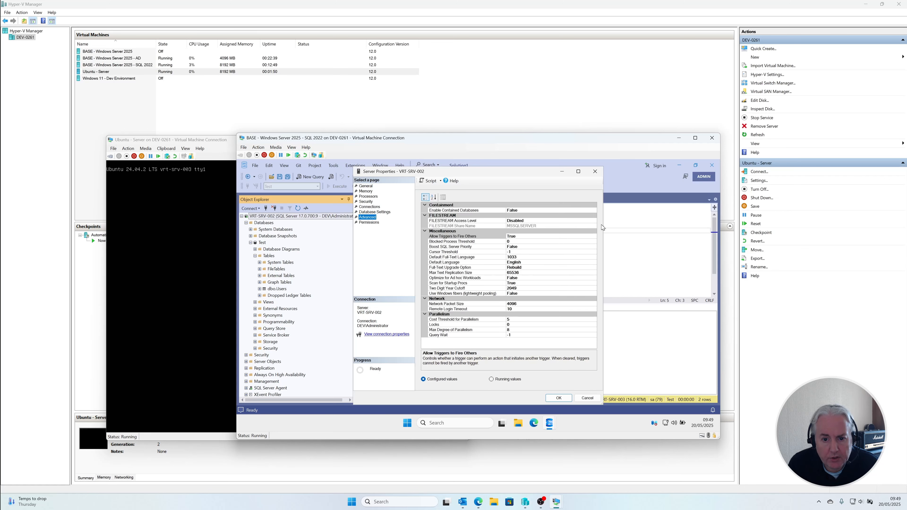
{"action": "left_click", "coordinate": [595, 172]}
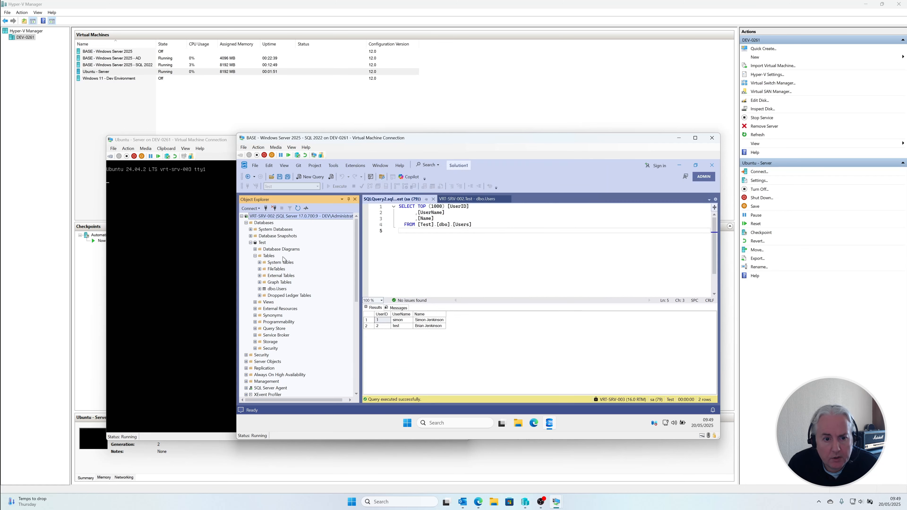
Step: Set the compatibility level of VRT-SRV-002's Test database to SQL Server 2025 (170)
{"action": "right_click", "coordinate": [263, 243]}
{"action": "mouse_move", "coordinate": [290, 275]}
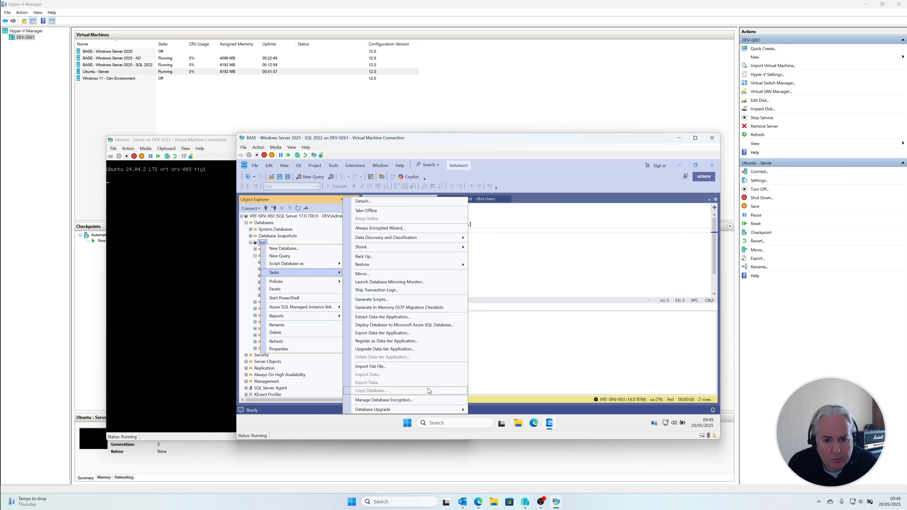
{"action": "mouse_move", "coordinate": [407, 412]}
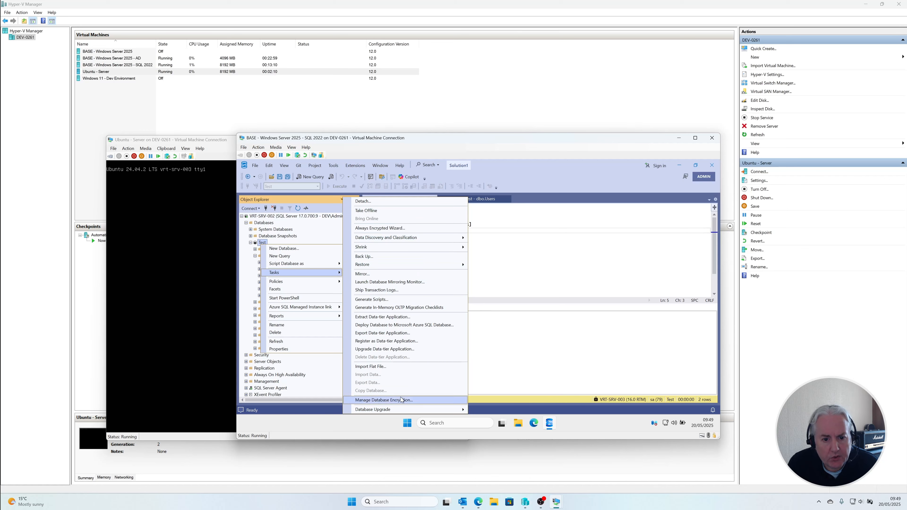
{"action": "left_click", "coordinate": [298, 348]}
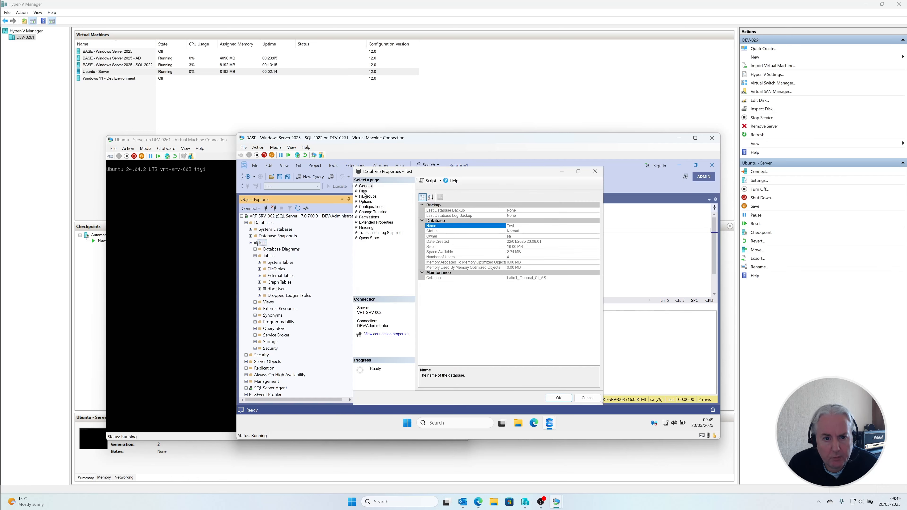
{"action": "left_click", "coordinate": [363, 192]}
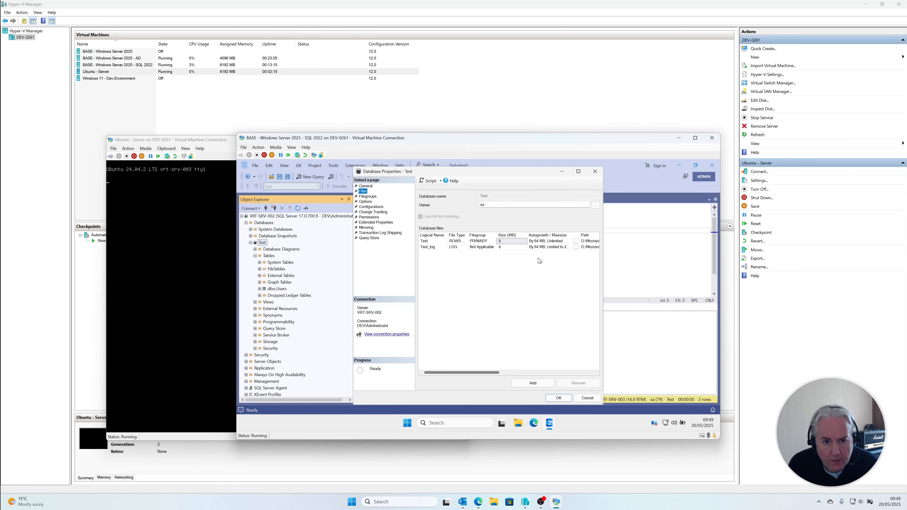
{"action": "left_click", "coordinate": [366, 202]}
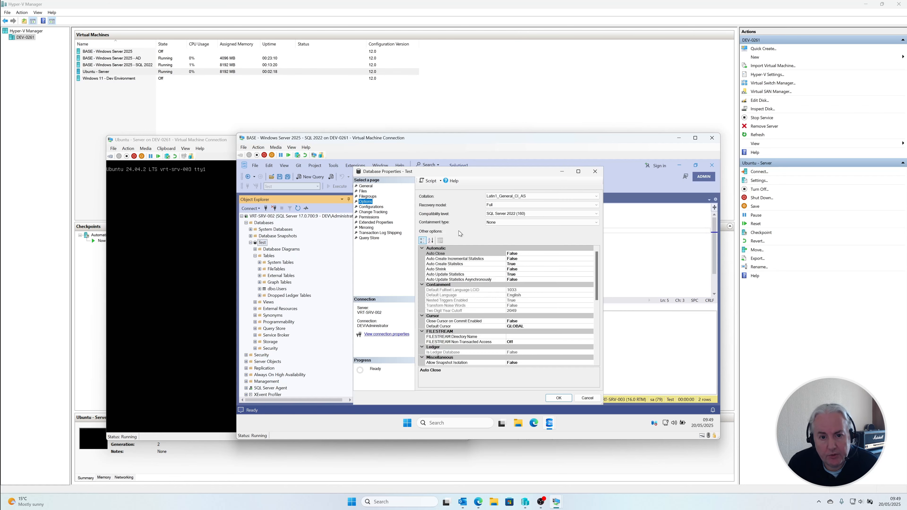
{"action": "left_click", "coordinate": [540, 214]}
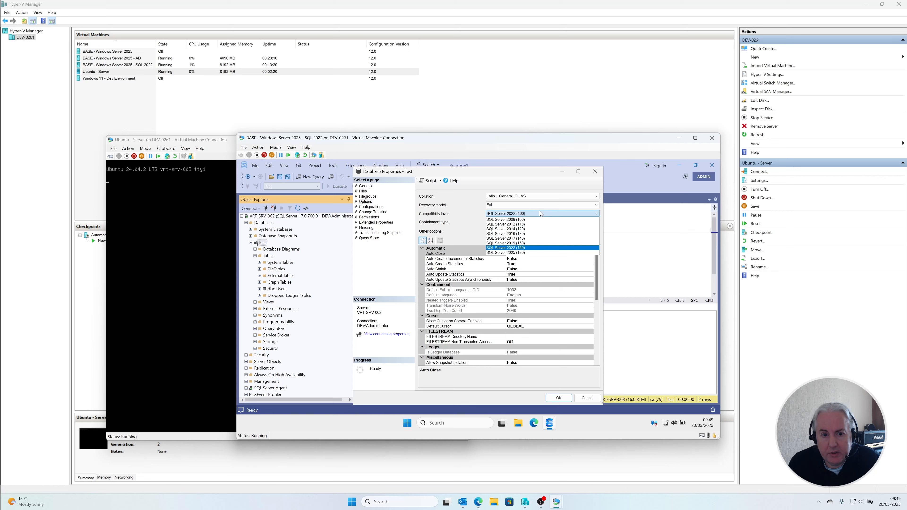
{"action": "left_click", "coordinate": [531, 252]}
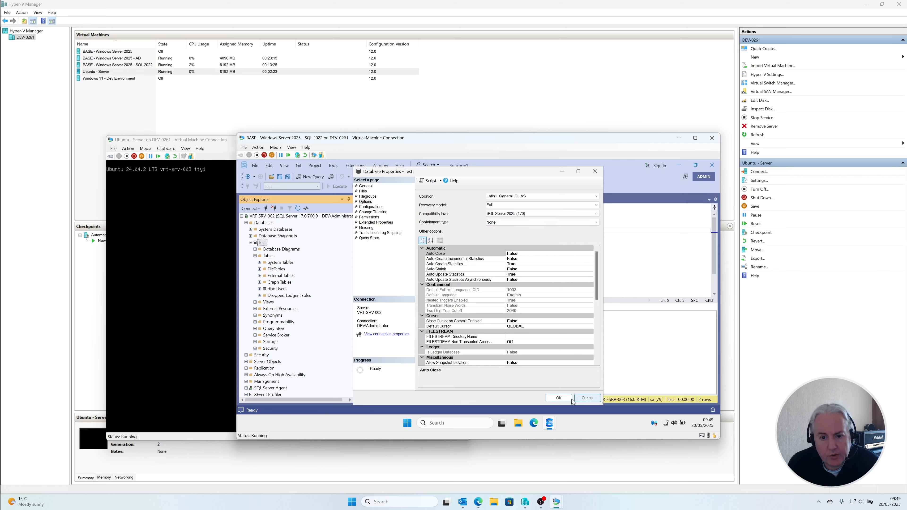
{"action": "left_click", "coordinate": [560, 399]}
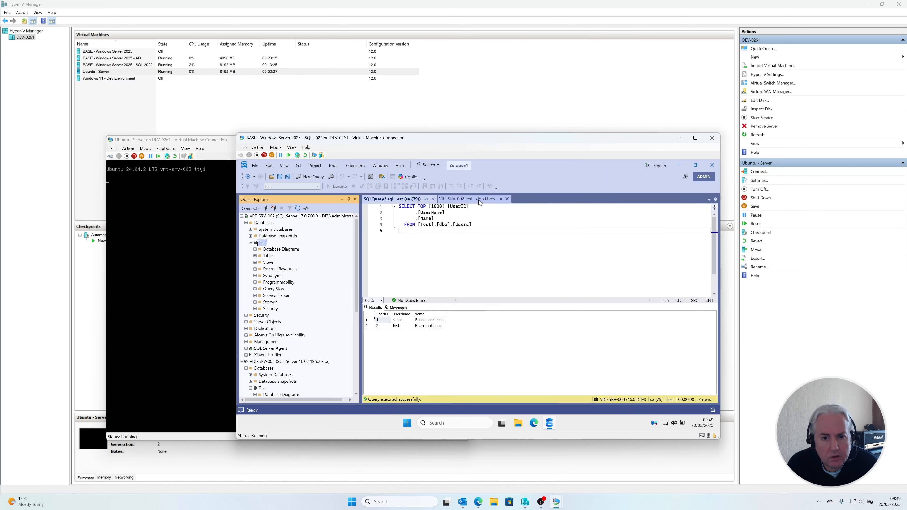
Step: Replace the UserName of UserID 2 in VRT-SRV-002's dbo.Users table with a different user name and check the VRT-SRV-003 users query
{"action": "left_click", "coordinate": [478, 199]}
{"action": "left_click", "coordinate": [423, 221]}
{"action": "type", "text": "bob"}
{"action": "key", "text": "Up"}
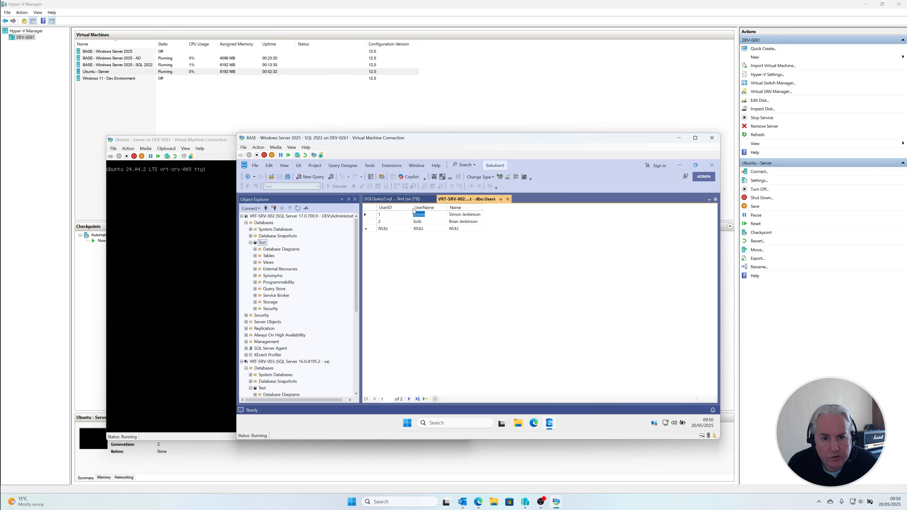
{"action": "left_click", "coordinate": [409, 200]}
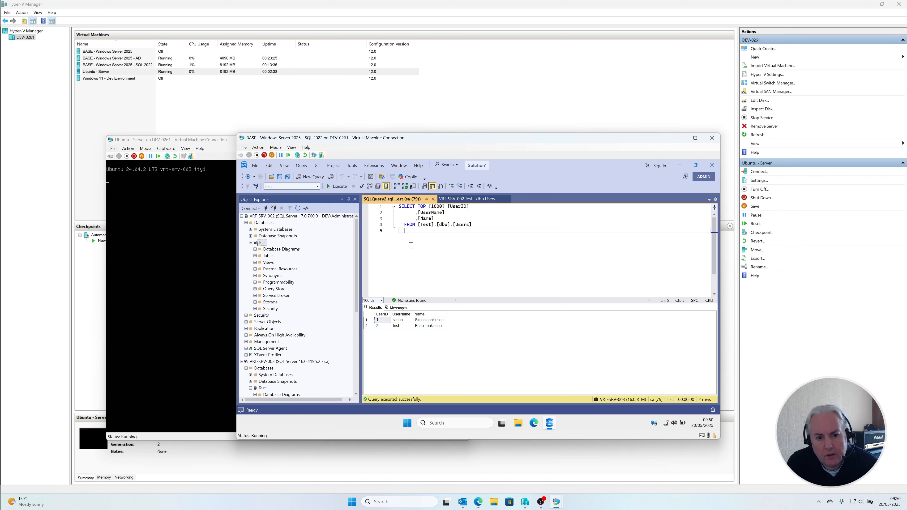
Step: Set UserID 2's UserName back to test in the VRT-SRV-002 table and re-run the VRT-SRV-003 query until the change replicates
{"action": "left_click", "coordinate": [466, 198]}
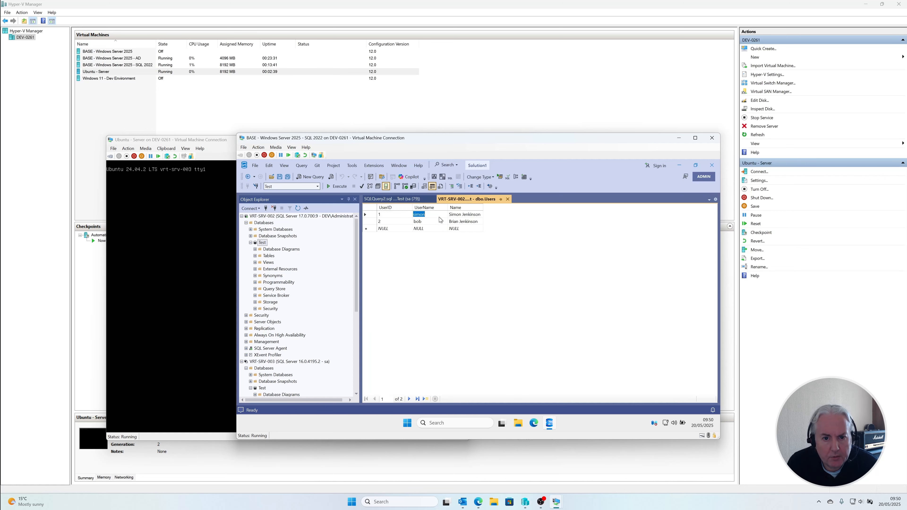
{"action": "left_click", "coordinate": [417, 221]}
{"action": "type", "text": "test"}
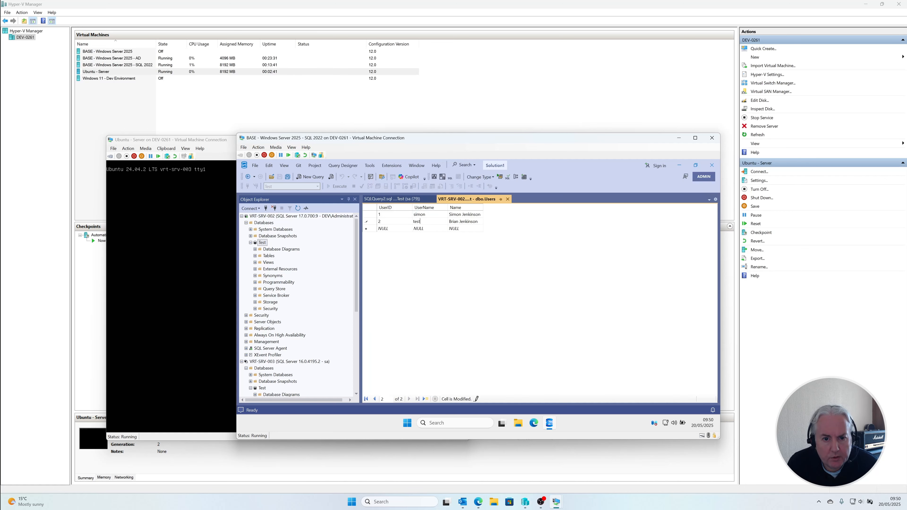
{"action": "key", "text": "Up"}
{"action": "left_click", "coordinate": [406, 200]}
{"action": "key", "text": "F5"}
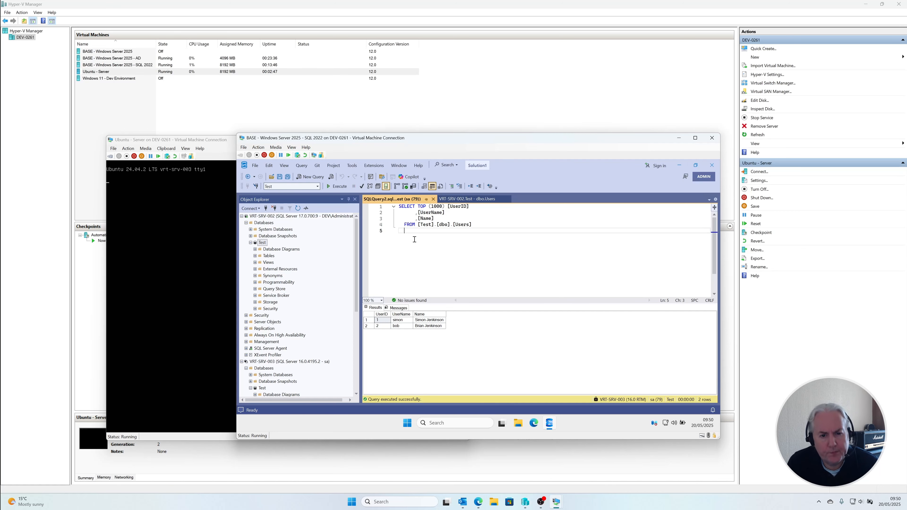
{"action": "key", "text": "F5"}
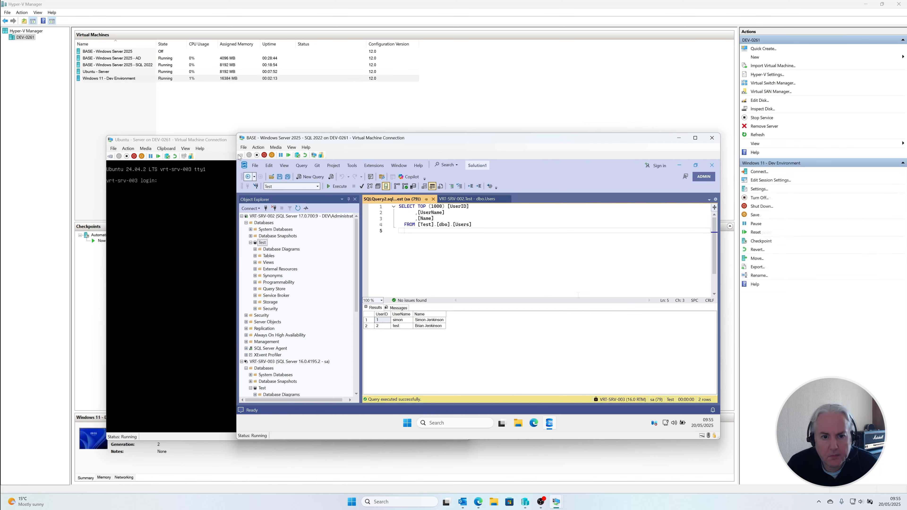
Step: Switch to the Windows 11 - Dev Environment virtual machine and bring up Edge with the SQL Server on Linux installation guidance
{"action": "left_click", "coordinate": [225, 141]}
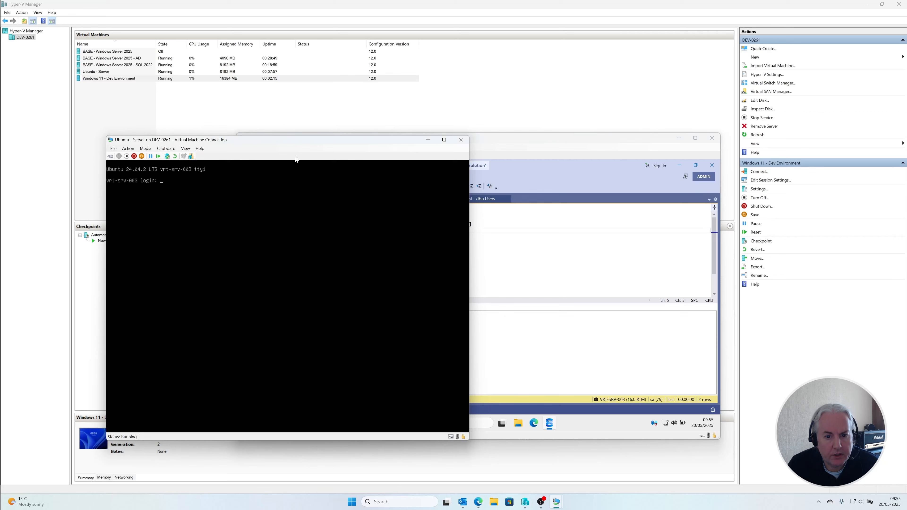
{"action": "mouse_move", "coordinate": [557, 502]}
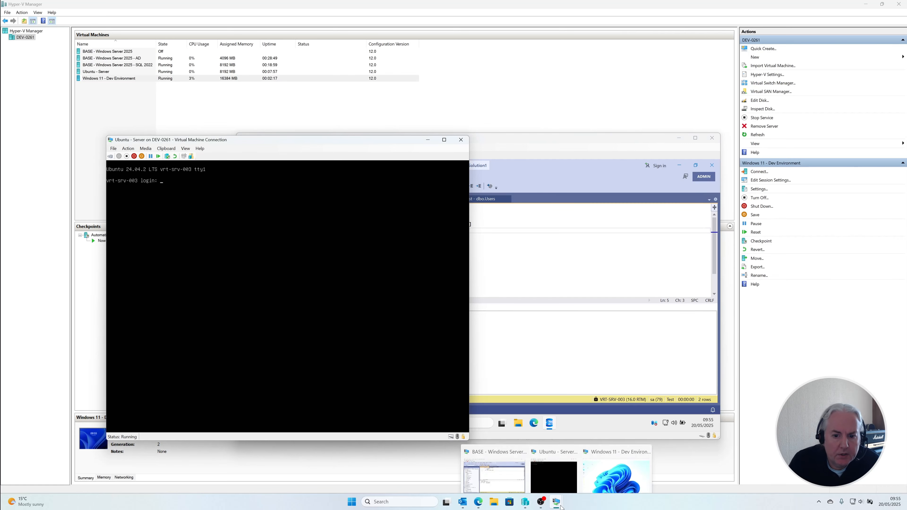
{"action": "left_click", "coordinate": [603, 460]}
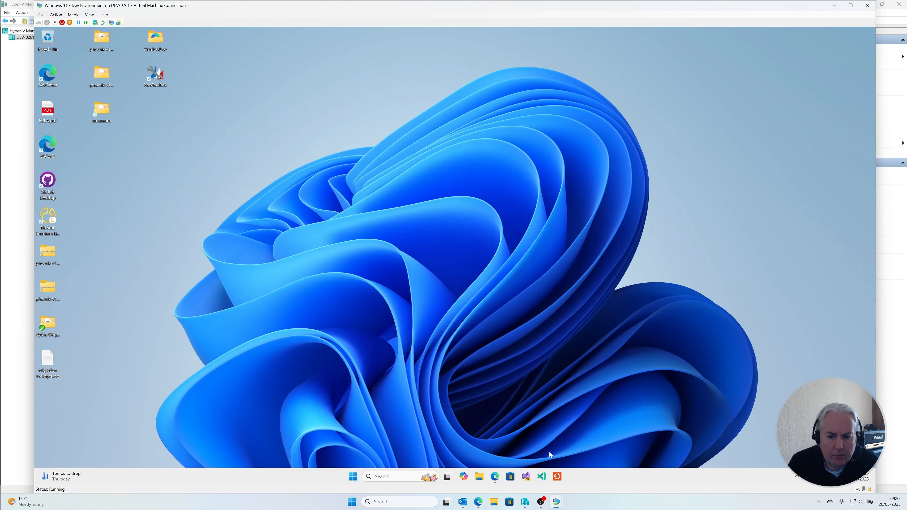
{"action": "left_click", "coordinate": [498, 483]}
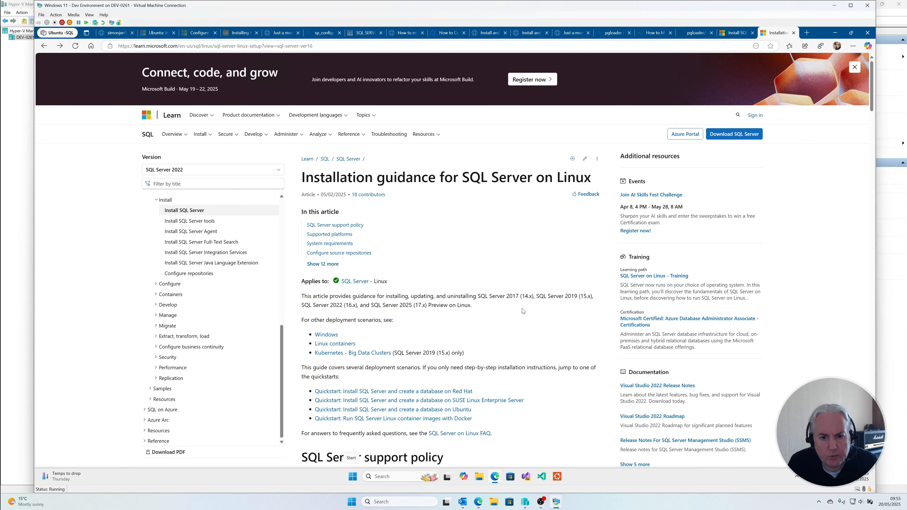
Step: Find the supported platforms table and open the installation guide for Ubuntu 20.04 or 22.04
{"action": "scroll", "coordinate": [522, 311], "scroll_direction": "down", "scroll_amount": 6}
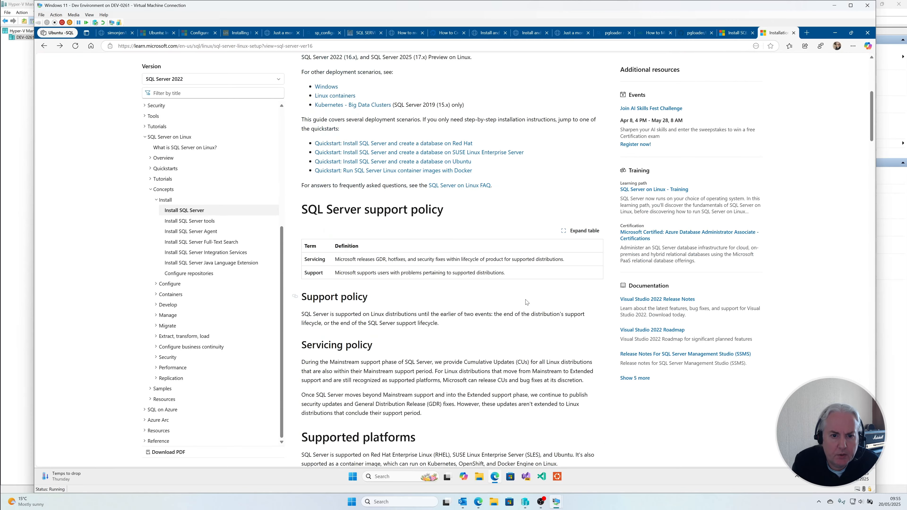
{"action": "scroll", "coordinate": [525, 302], "scroll_direction": "down", "scroll_amount": 6}
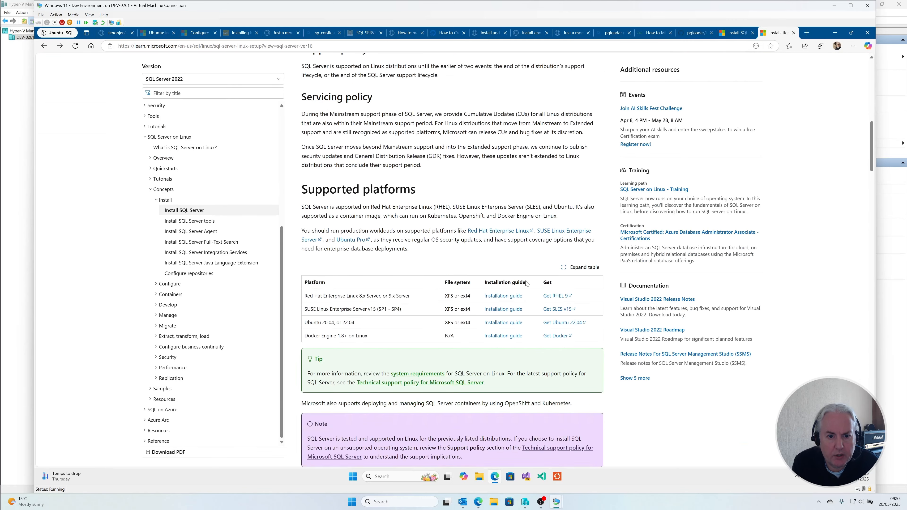
{"action": "scroll", "coordinate": [526, 283], "scroll_direction": "down", "scroll_amount": 1}
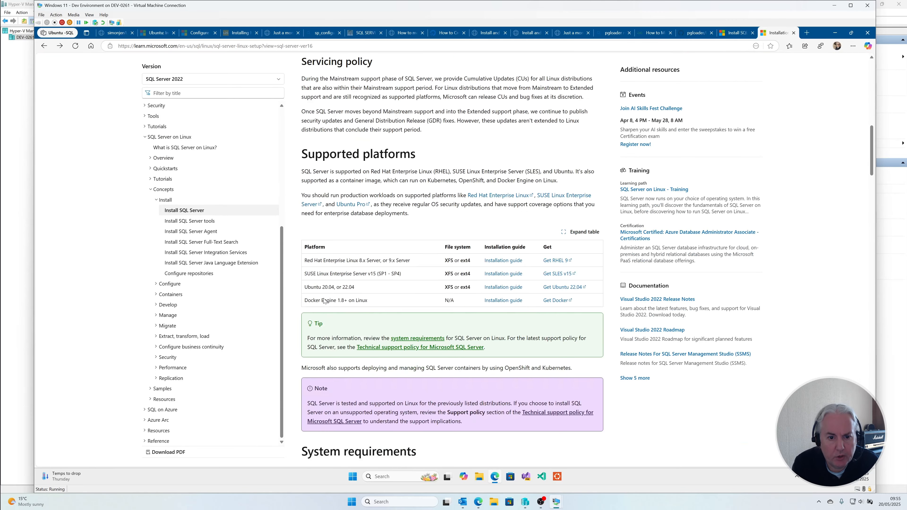
{"action": "left_click", "coordinate": [507, 288]}
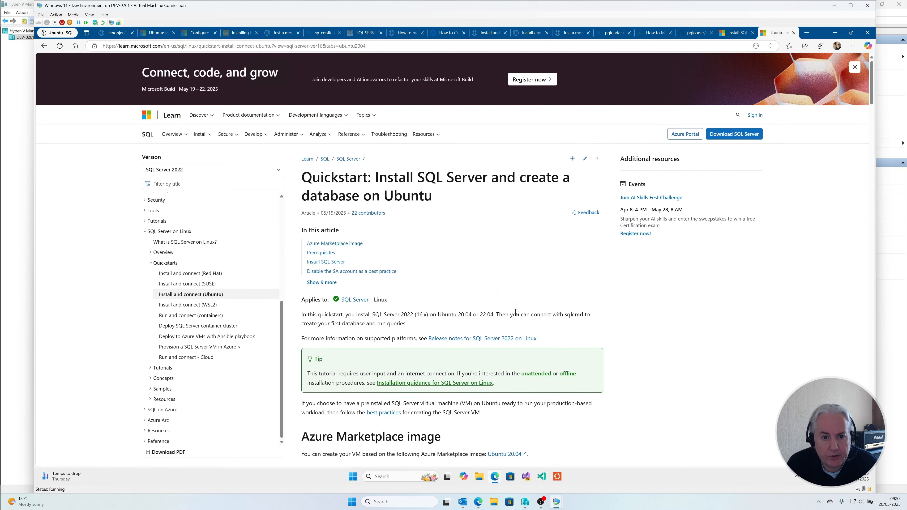
Step: Check the Ubuntu server's release in its console and show the guide's Ubuntu 22.04 commands for installing SQL Server
{"action": "scroll", "coordinate": [518, 303], "scroll_direction": "down", "scroll_amount": 2}
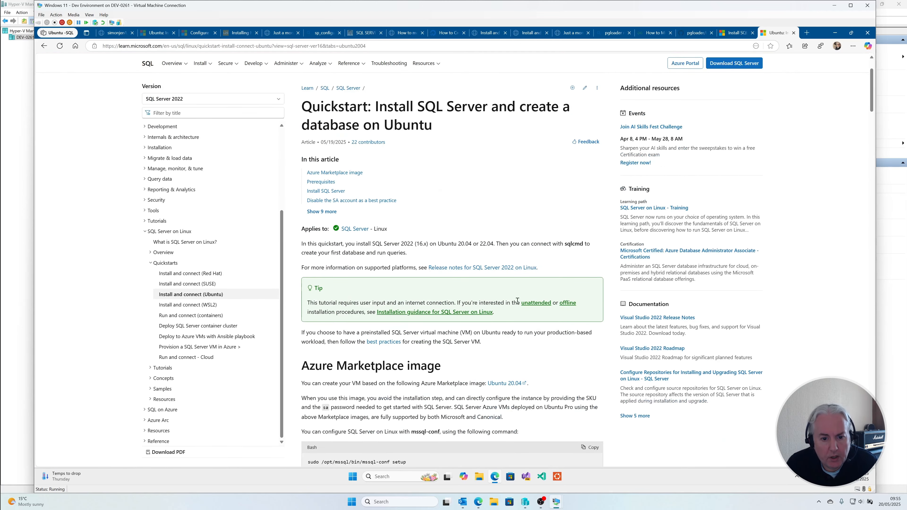
{"action": "scroll", "coordinate": [518, 301], "scroll_direction": "down", "scroll_amount": 2}
{"action": "scroll", "coordinate": [519, 301], "scroll_direction": "down", "scroll_amount": 7}
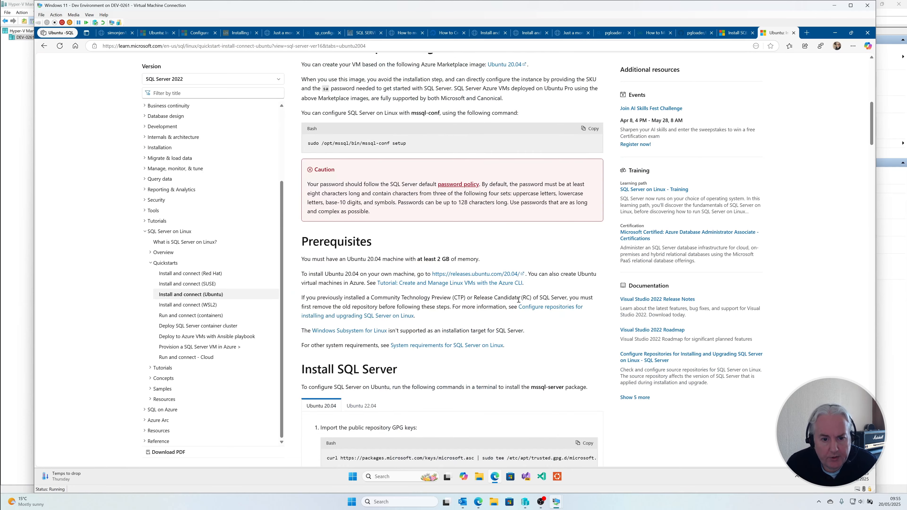
{"action": "scroll", "coordinate": [518, 300], "scroll_direction": "down", "scroll_amount": 4}
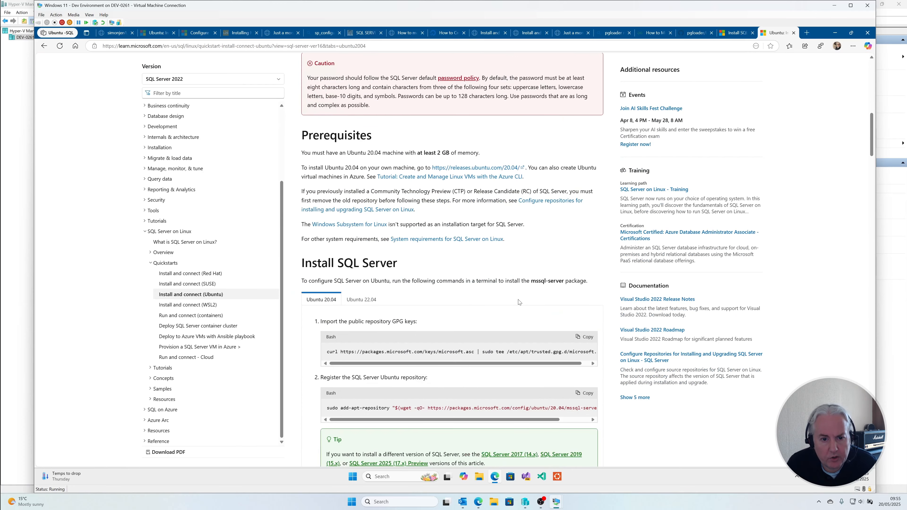
{"action": "mouse_move", "coordinate": [550, 508]}
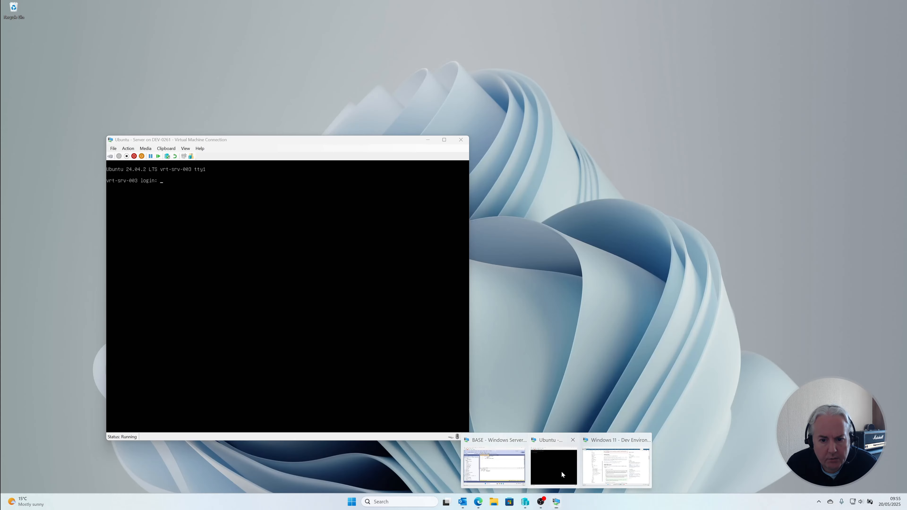
{"action": "left_click", "coordinate": [561, 471]}
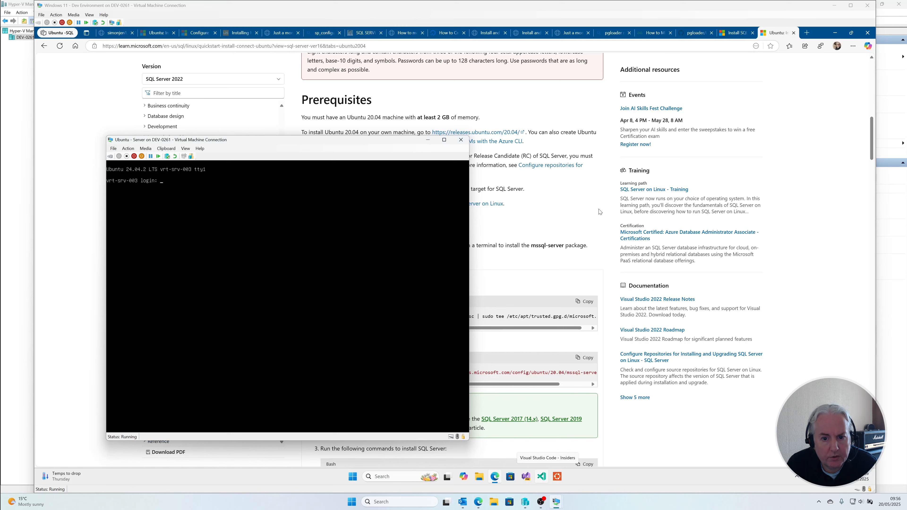
{"action": "left_click", "coordinate": [549, 232]}
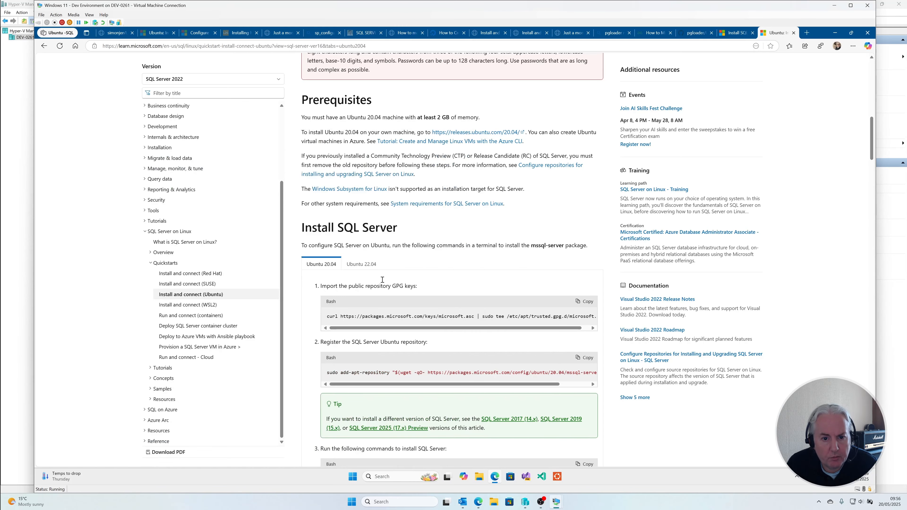
{"action": "left_click", "coordinate": [361, 264]}
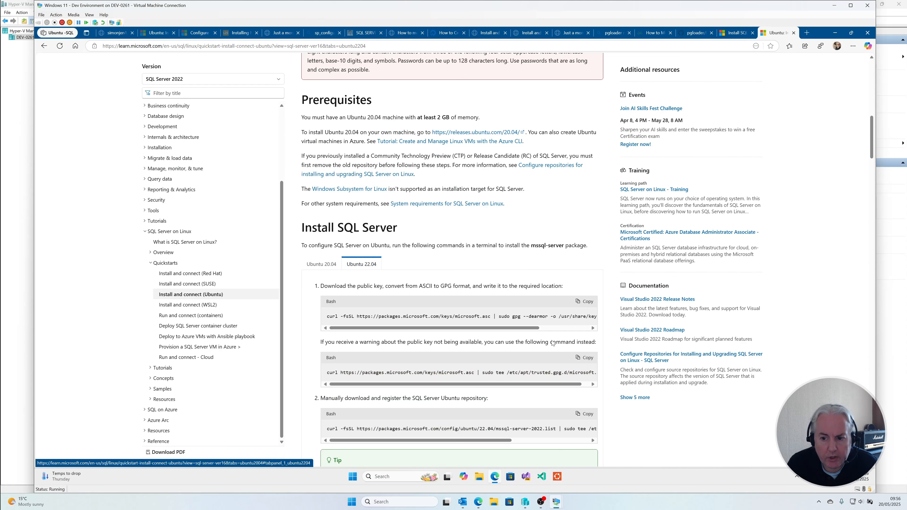
Step: Start a Terminal session and open the ubuntu mssql.txt notes from the Ubuntu-SQL folder in Documents > GitHub
{"action": "left_click", "coordinate": [353, 476]}
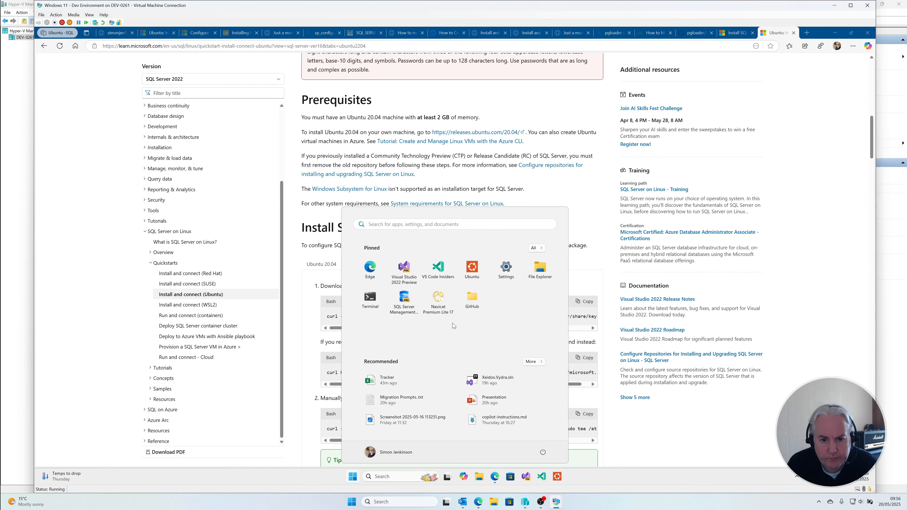
{"action": "left_click", "coordinate": [372, 299]}
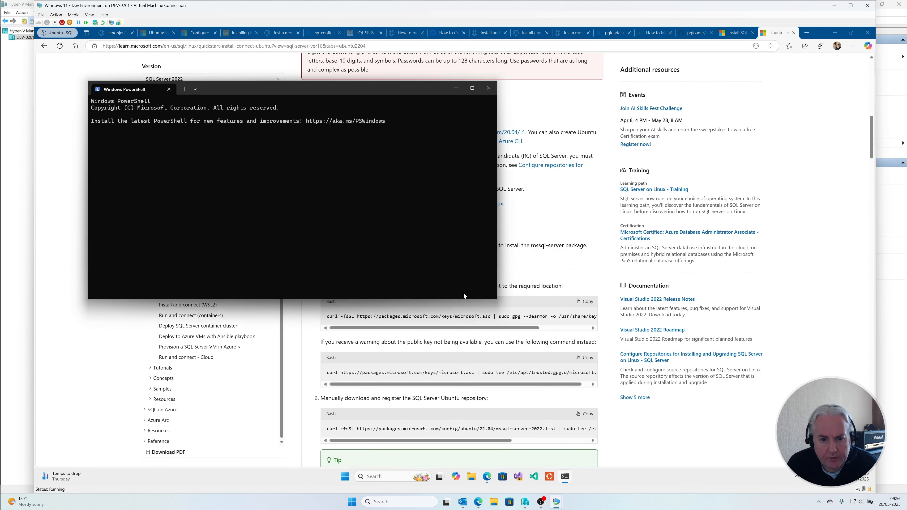
{"action": "left_click", "coordinate": [471, 476]}
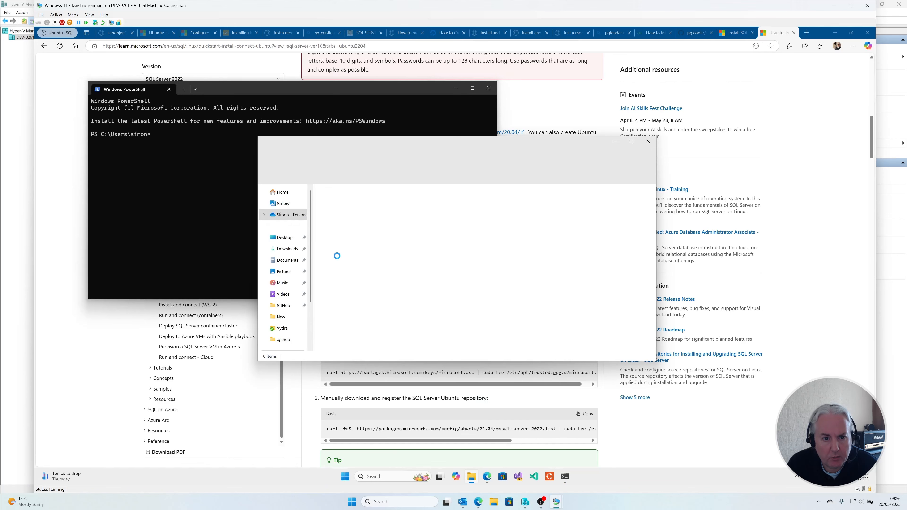
{"action": "left_click", "coordinate": [287, 260]}
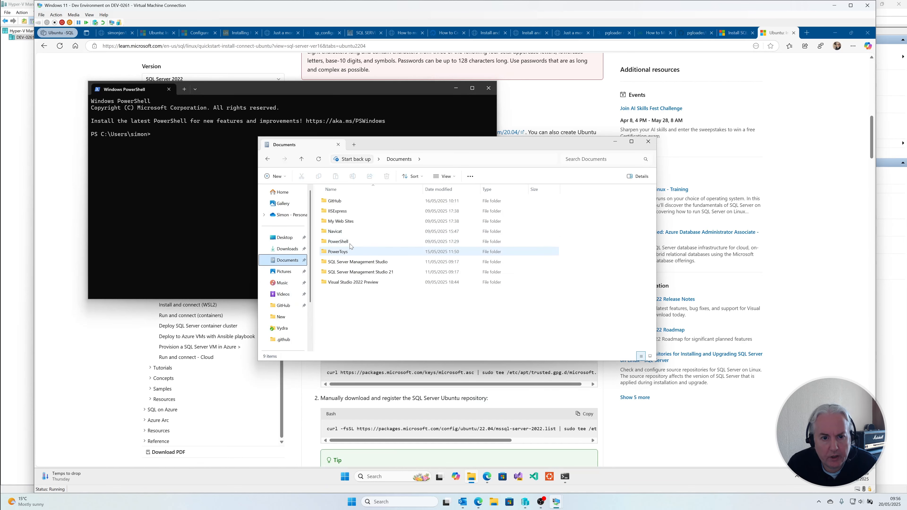
{"action": "double_click", "coordinate": [350, 201]}
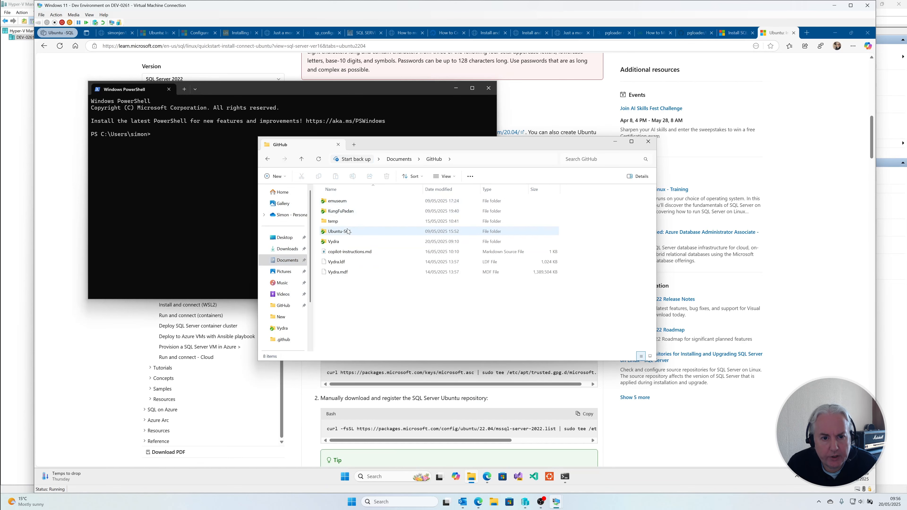
{"action": "double_click", "coordinate": [341, 231]}
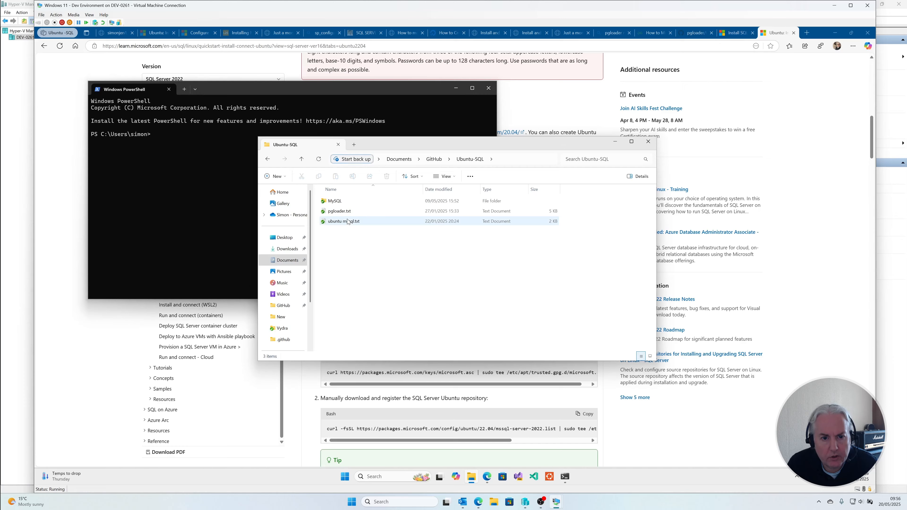
{"action": "double_click", "coordinate": [347, 221]}
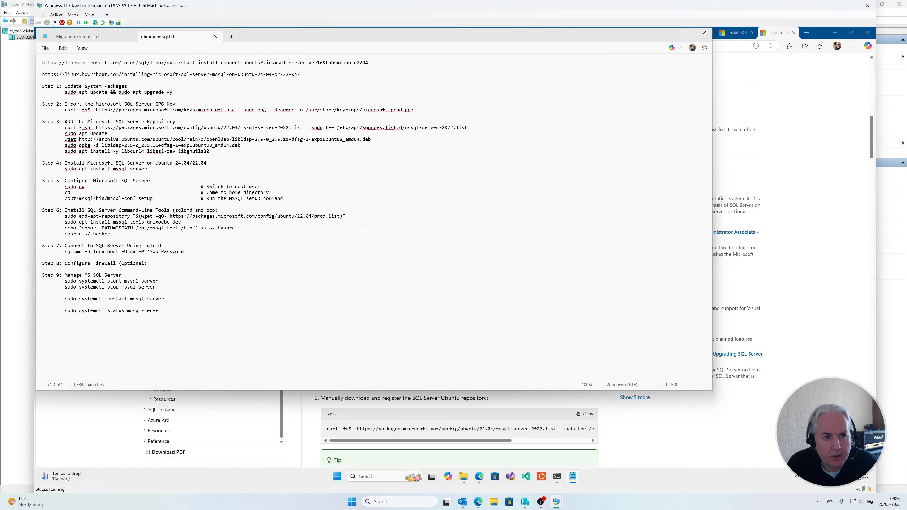
Step: Examine the SQL Server installation notes, highlighting the apt update, libldap and library install commands of Step 3
{"action": "left_click_drag", "start_coordinate": [351, 37], "coordinate": [513, 95]}
{"action": "left_click_drag", "start_coordinate": [347, 367], "coordinate": [185, 120]}
{"action": "left_click", "coordinate": [525, 251]}
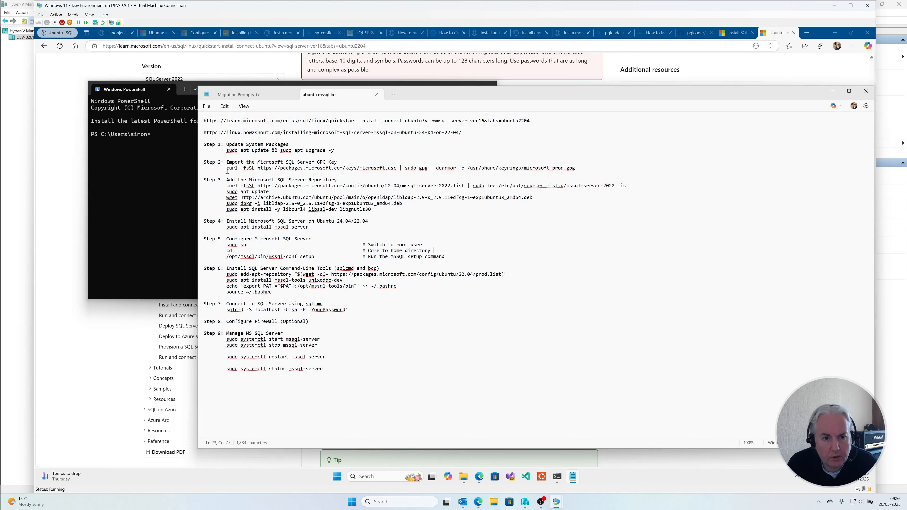
{"action": "left_click", "coordinate": [579, 169]}
{"action": "left_click_drag", "start_coordinate": [372, 209], "coordinate": [184, 192]}
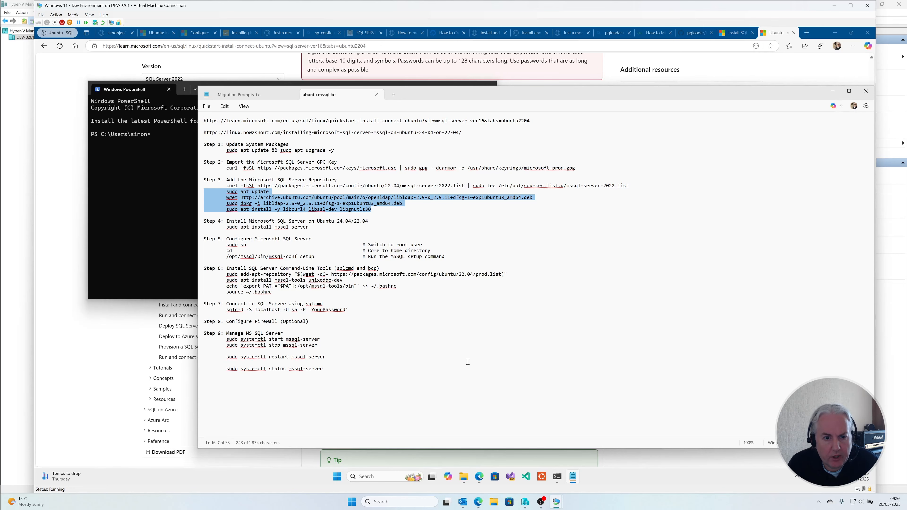
Step: Put away the notes and the file browser, and connect to vrt-srv-003 over SSH from the terminal
{"action": "left_click", "coordinate": [833, 90]}
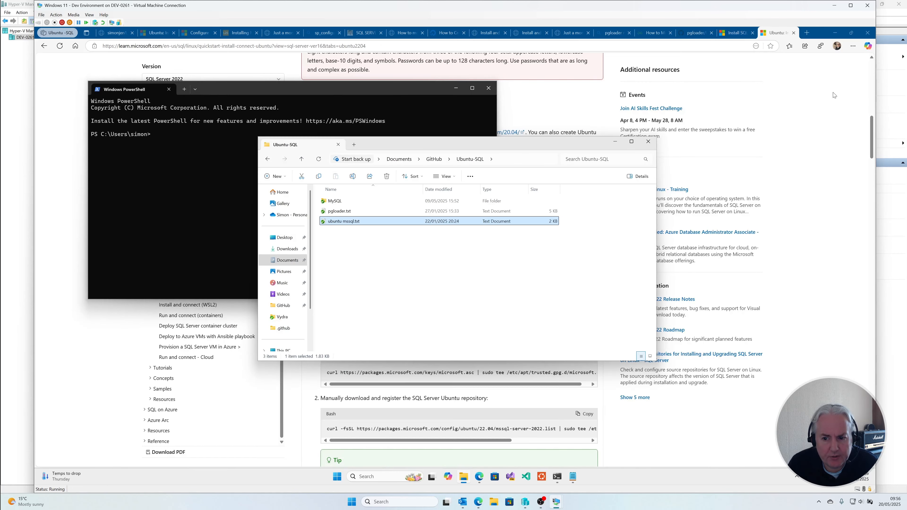
{"action": "left_click", "coordinate": [648, 141]}
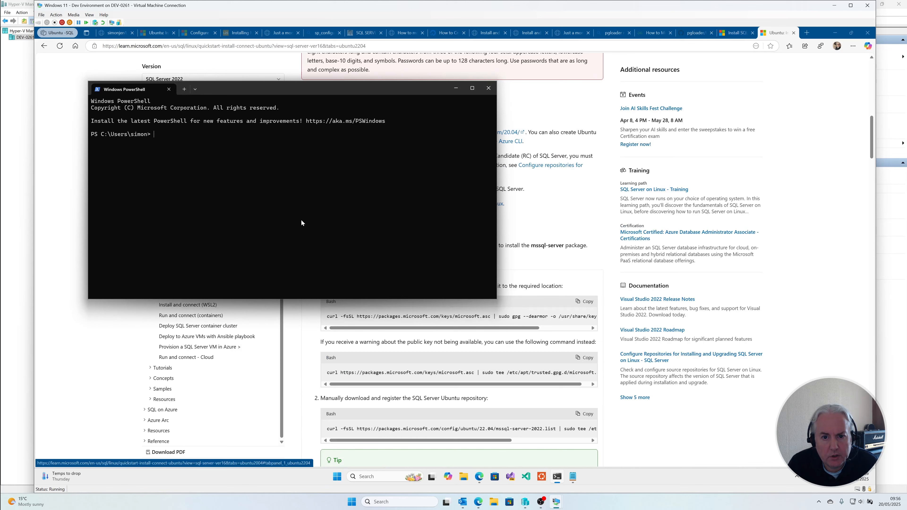
{"action": "type", "text": "ssh"}
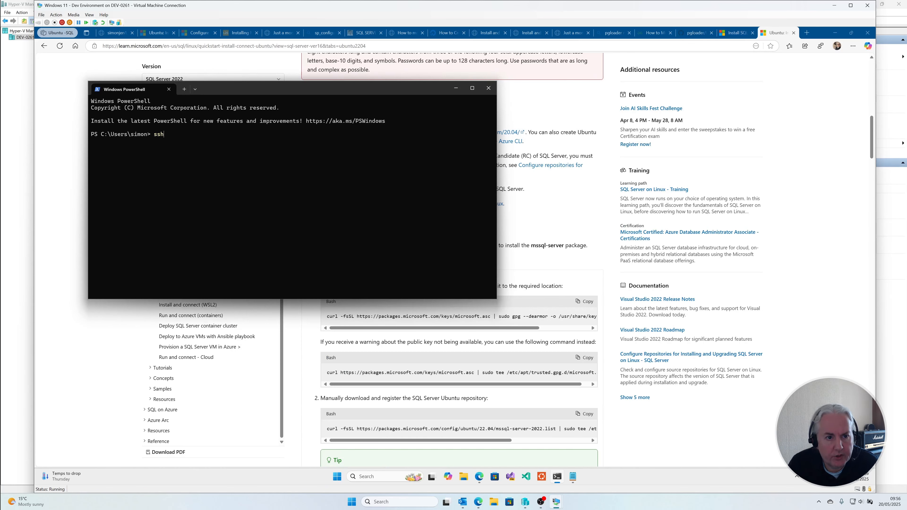
{"action": "type", "text": " vrt-srv-003"}
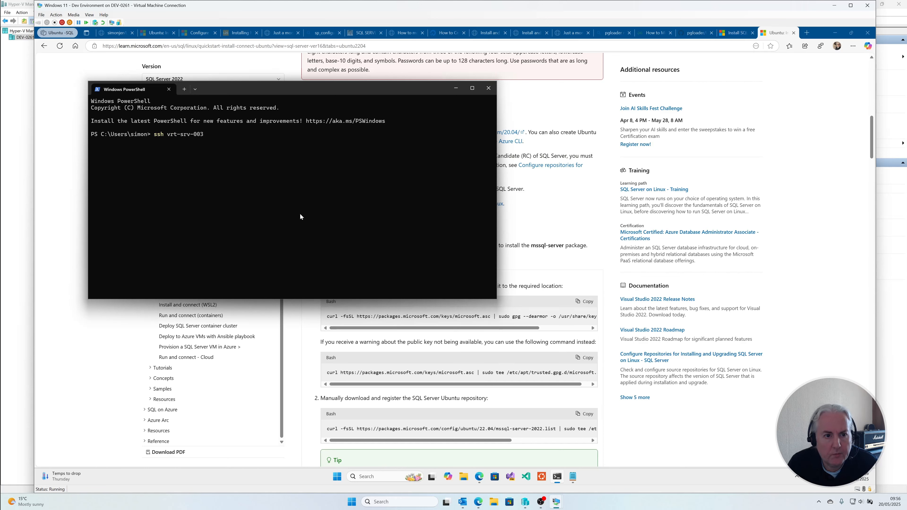
{"action": "key", "text": "Return"}
Step: Run "sudo apt update && sudo apt upgrade -y && sudo apt autoremove -y" on the server, entering the sudo password
{"action": "type", "text": "sudo apt update && sudo apt upgrade -y && sudo apt autoremove"}
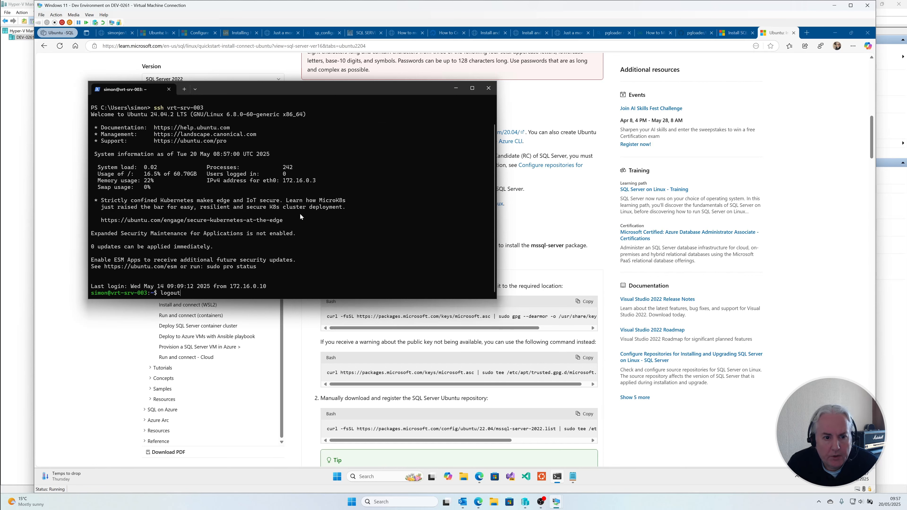
{"action": "type", "text": "-y && sudo apt autoremove -"}
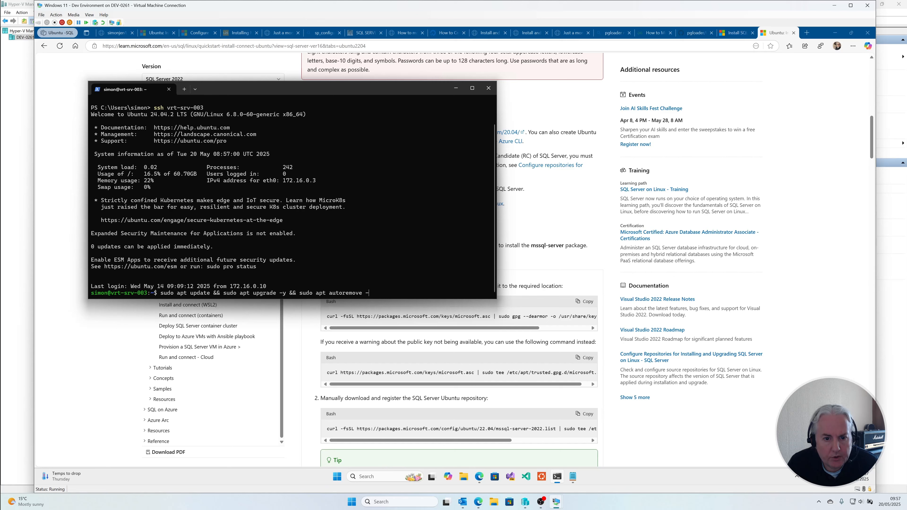
{"action": "key", "text": "Return"}
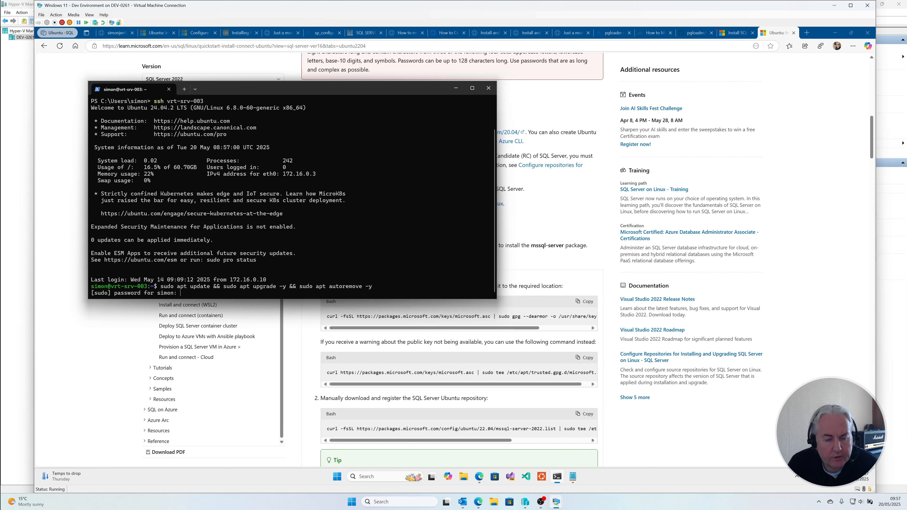
{"action": "key", "text": "Return"}
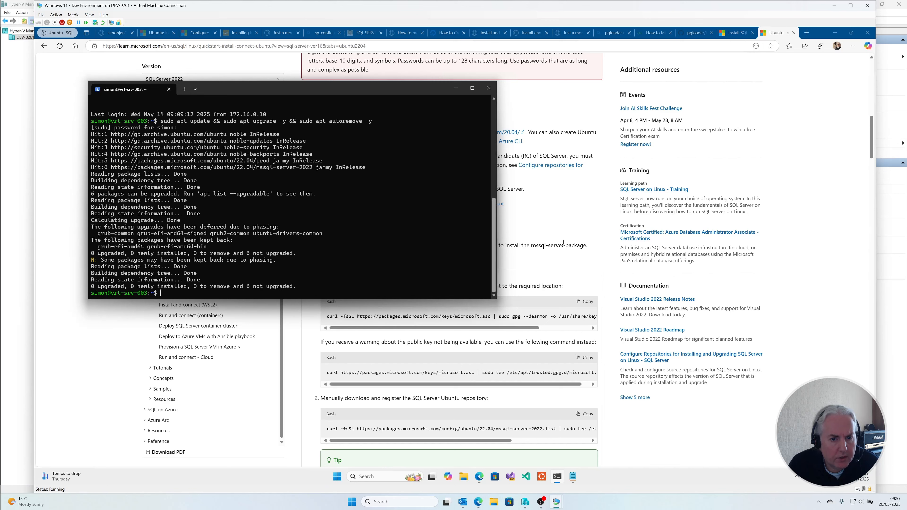
Step: Run the guide's curl and gpg --dearmor command for the Microsoft public key in the SSH session, overwriting microsoft-prod.gpg
{"action": "left_click", "coordinate": [604, 256]}
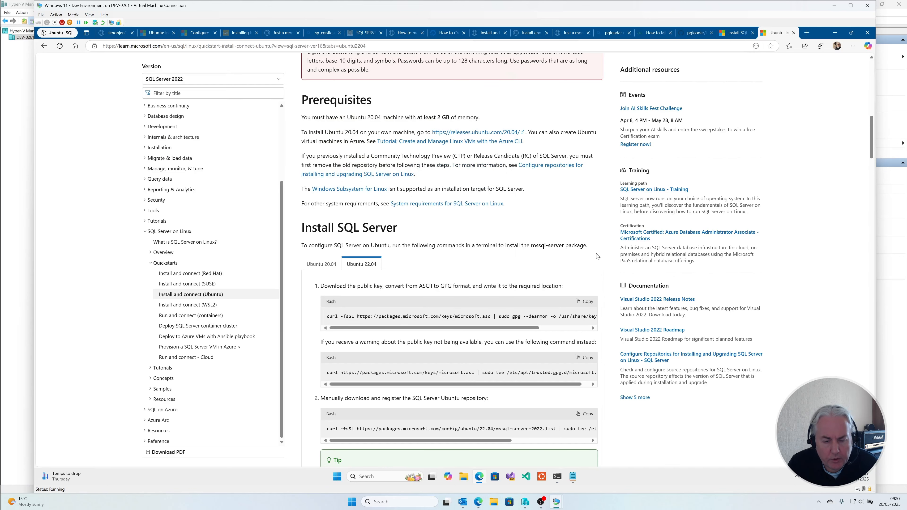
{"action": "left_click", "coordinate": [589, 302]}
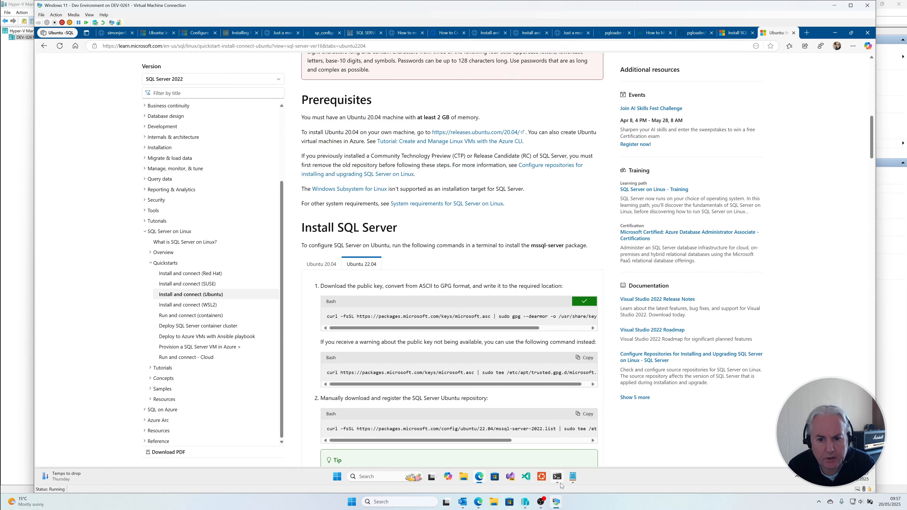
{"action": "left_click", "coordinate": [557, 477]}
{"action": "key", "text": "ctrl+v"}
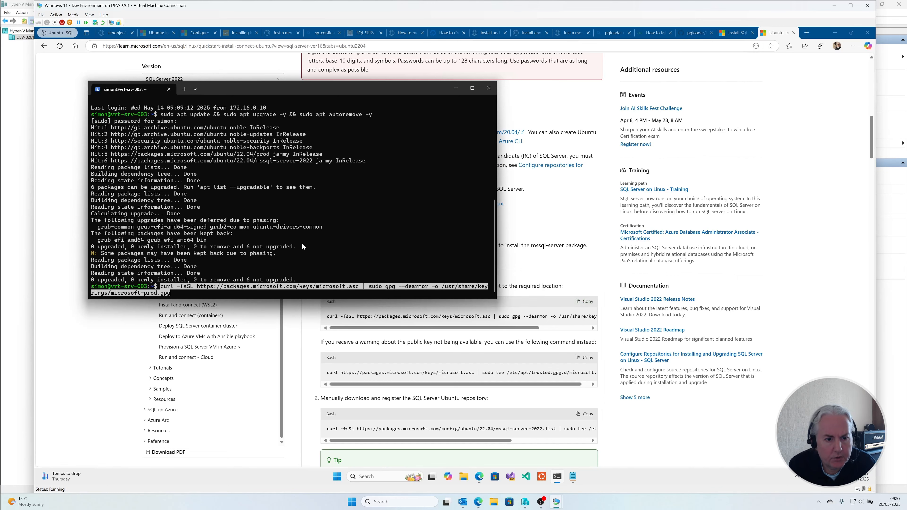
{"action": "key", "text": "Return"}
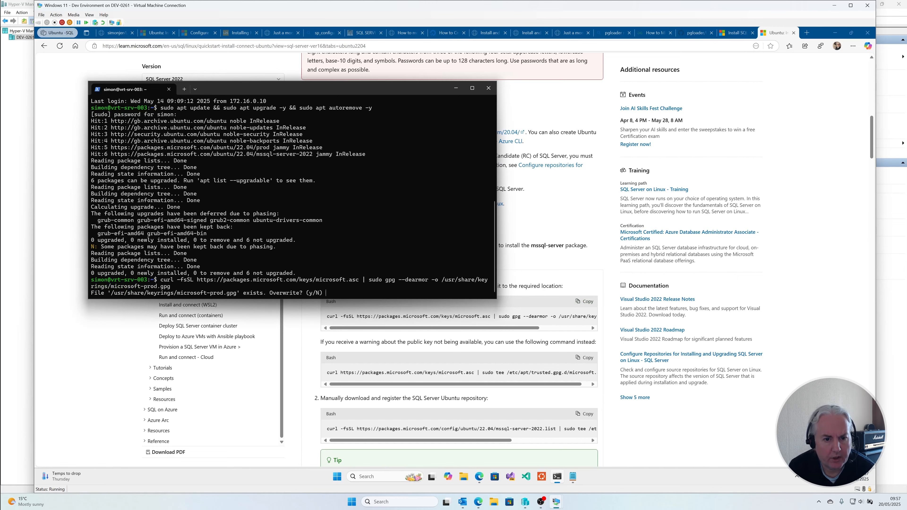
{"action": "type", "text": "y"}
{"action": "key", "text": "Return"}
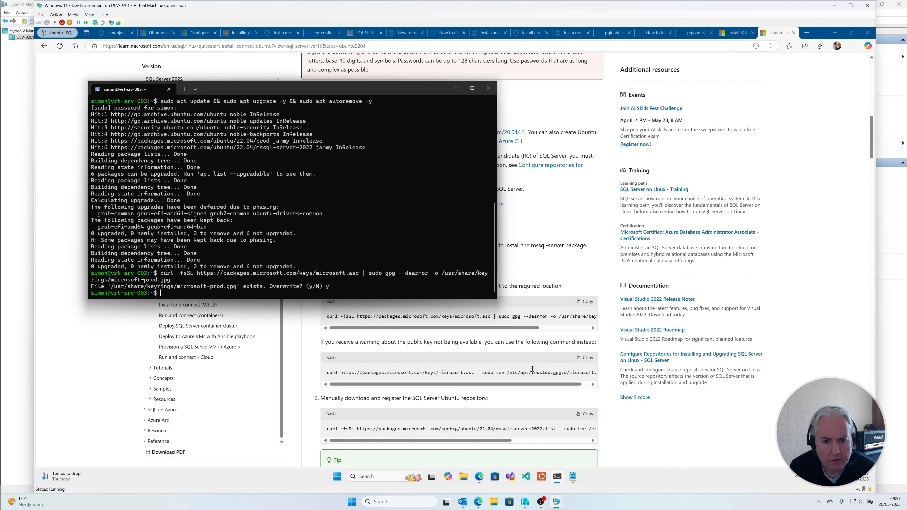
Step: Run the guide's alternative public key command in the SSH session, writing the key to /etc/apt/trusted.gpg.d/microsoft.asc
{"action": "left_click", "coordinate": [585, 357]}
{"action": "left_click", "coordinate": [557, 477]}
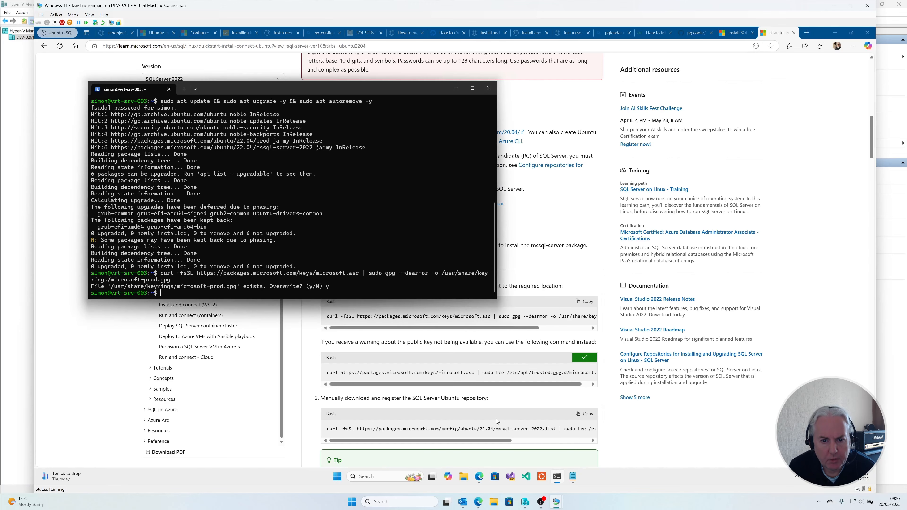
{"action": "right_click", "coordinate": [365, 225]}
{"action": "key", "text": "Return"}
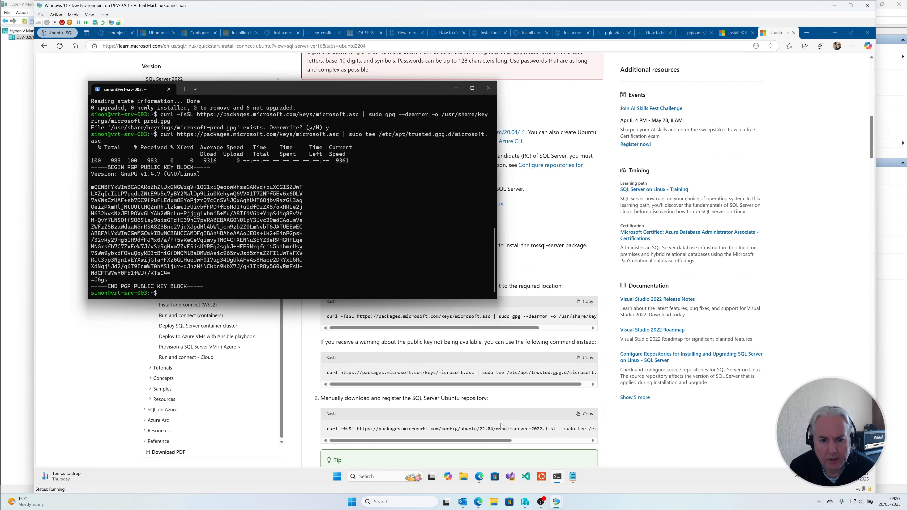
Step: Open the article's SQL Server 2025 (17.x) Preview version in a new window and review its prerequisites and install commands
{"action": "left_click", "coordinate": [647, 422]}
{"action": "scroll", "coordinate": [649, 415], "scroll_direction": "down", "scroll_amount": 1}
{"action": "scroll", "coordinate": [649, 415], "scroll_direction": "down", "scroll_amount": 2}
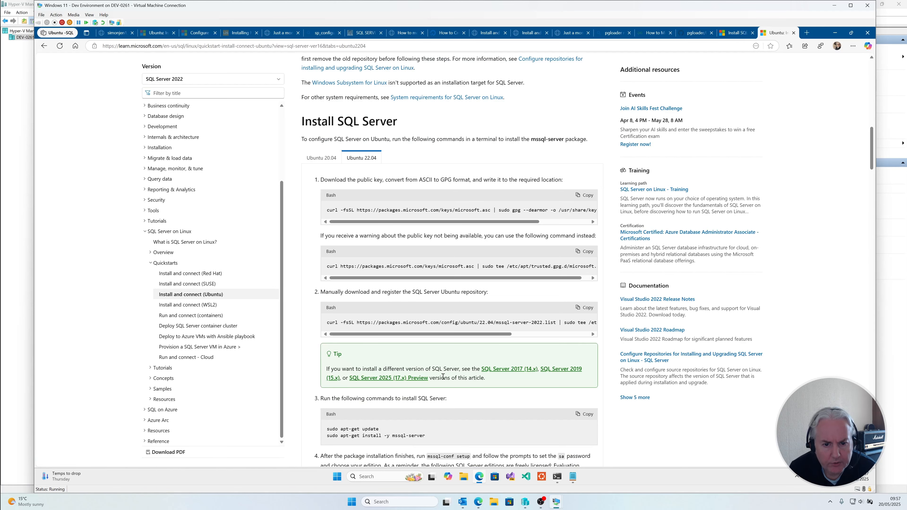
{"action": "right_click", "coordinate": [415, 380]}
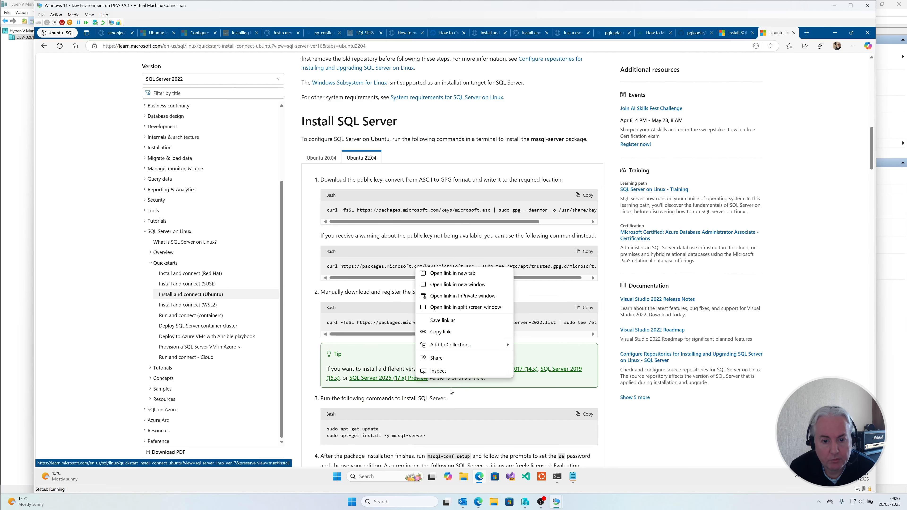
{"action": "left_click", "coordinate": [468, 285]}
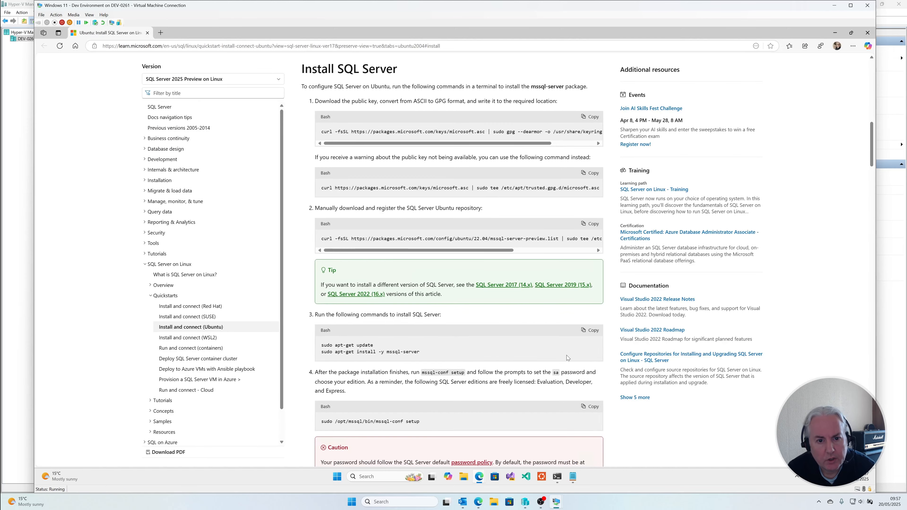
{"action": "scroll", "coordinate": [566, 356], "scroll_direction": "up", "scroll_amount": 2}
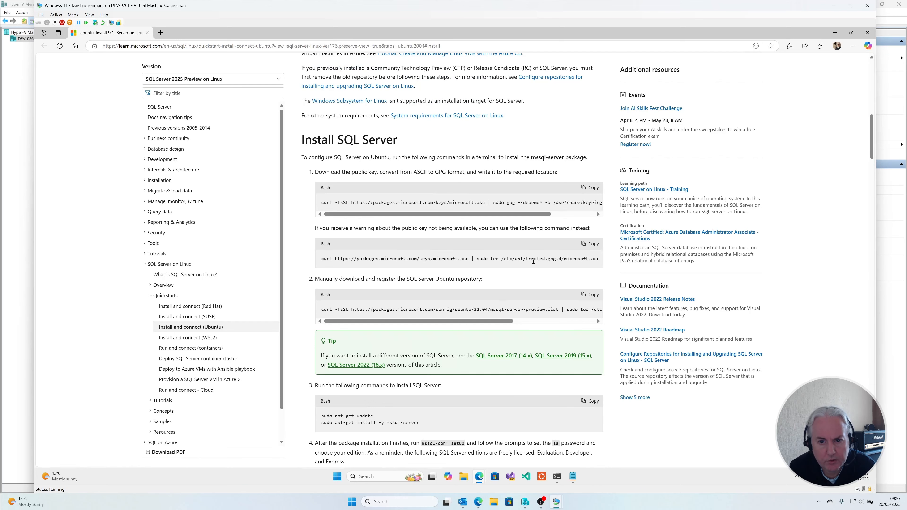
{"action": "scroll", "coordinate": [535, 267], "scroll_direction": "up", "scroll_amount": 2}
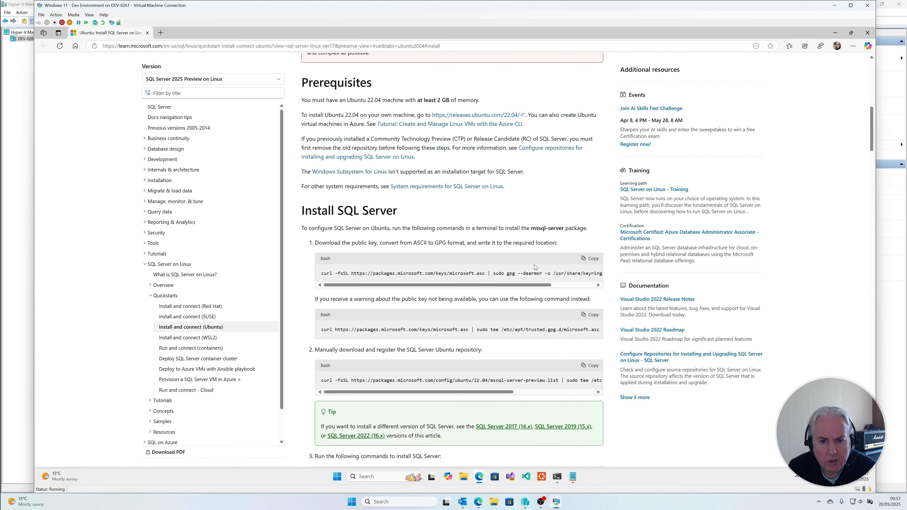
Step: Run the guide's curl command in the SSH session to register the Ubuntu 22.04 mssql-server-preview.list repository
{"action": "scroll", "coordinate": [535, 267], "scroll_direction": "down", "scroll_amount": 3}
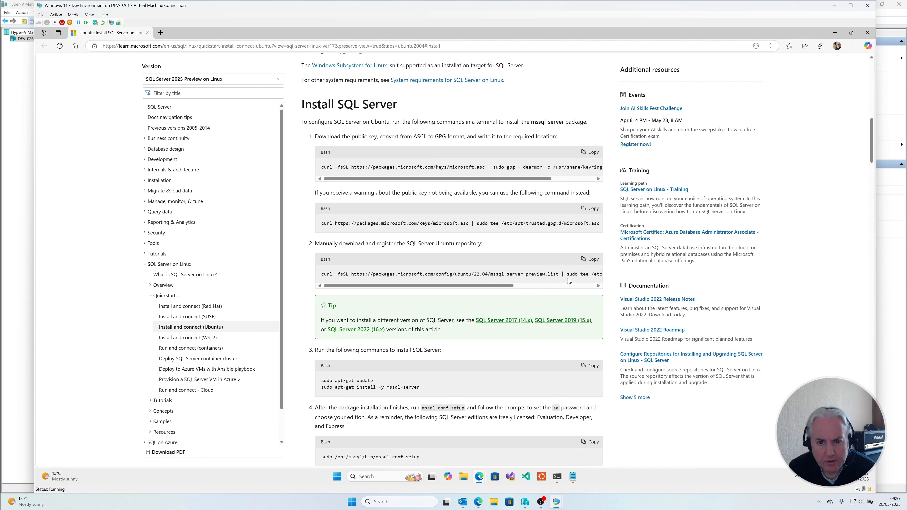
{"action": "left_click_drag", "start_coordinate": [561, 272], "coordinate": [321, 276]}
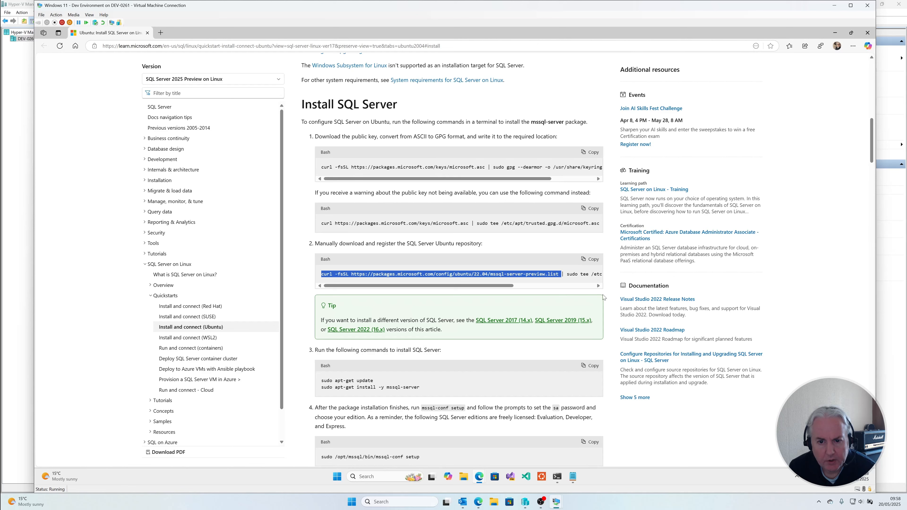
{"action": "double_click", "coordinate": [535, 274]}
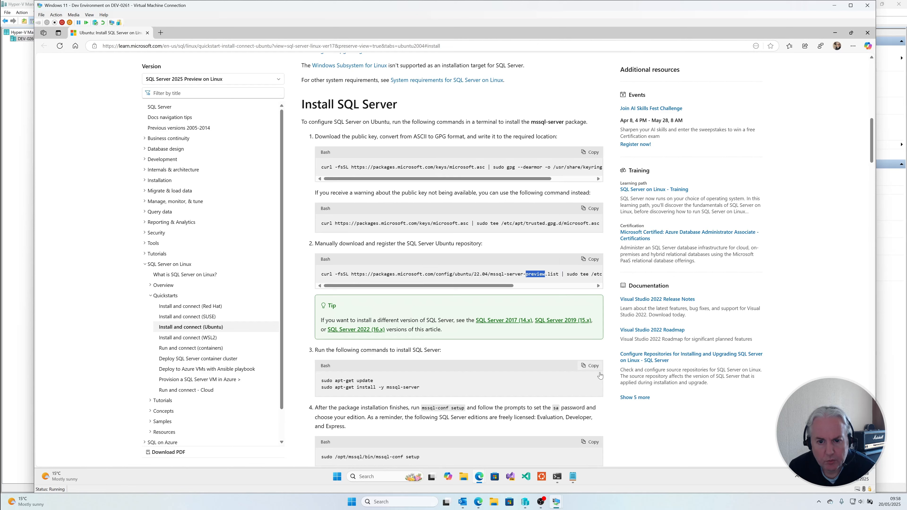
{"action": "left_click", "coordinate": [593, 260]}
{"action": "left_click", "coordinate": [557, 477]}
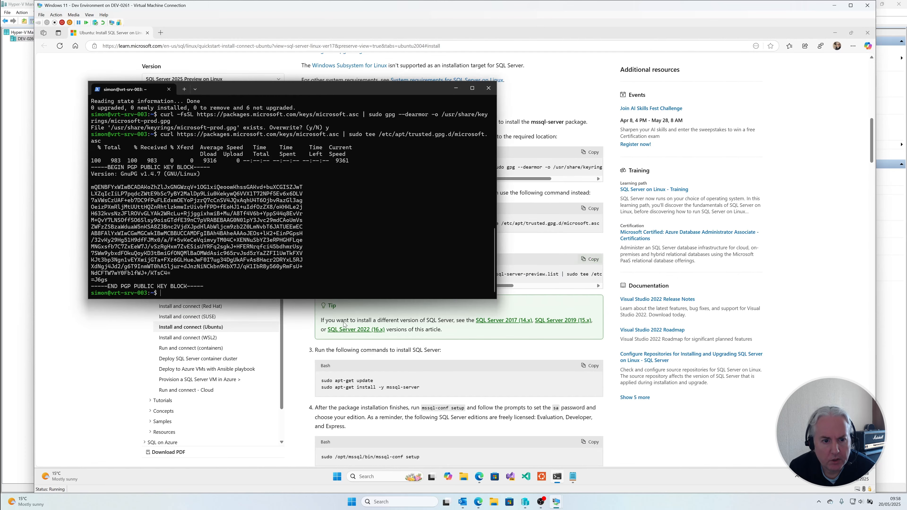
{"action": "right_click", "coordinate": [326, 242]}
{"action": "key", "text": "Return"}
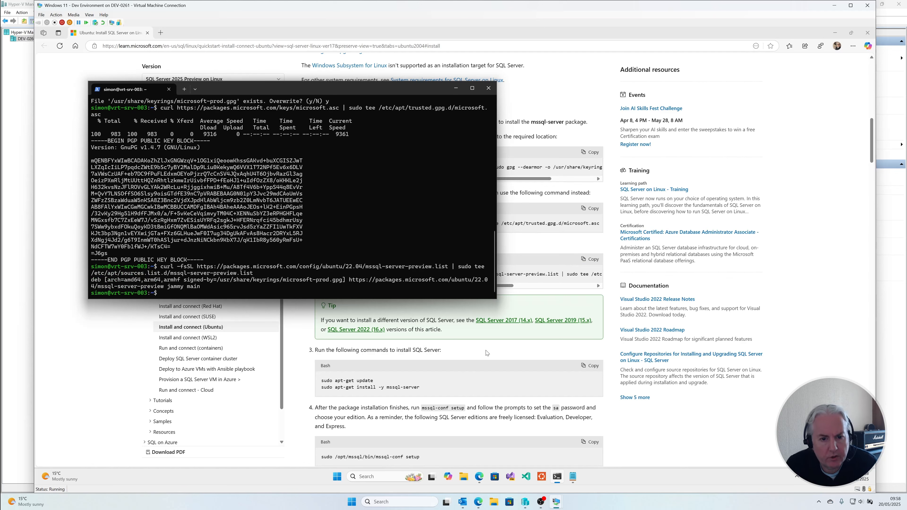
Step: Refresh the server's package lists by running "sudo apt-get update" in the SSH session
{"action": "type", "text": "sudo apt-g"}
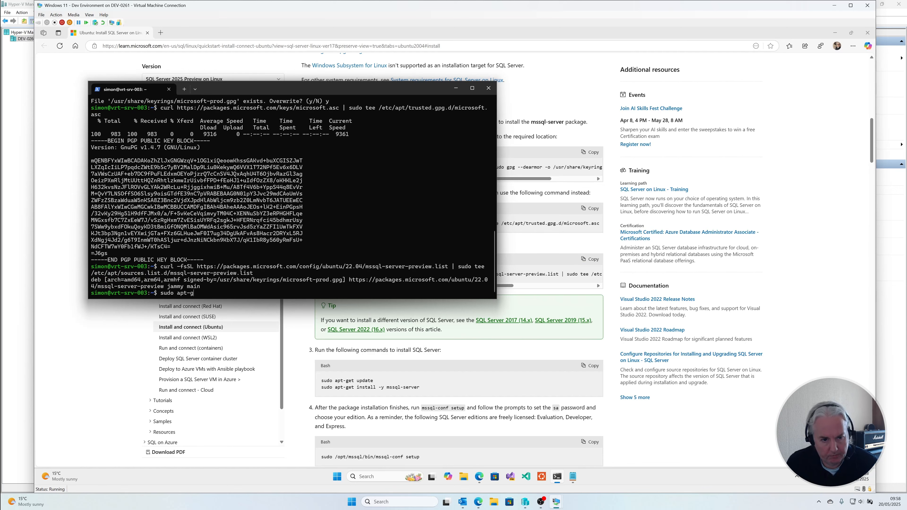
{"action": "type", "text": "et update"}
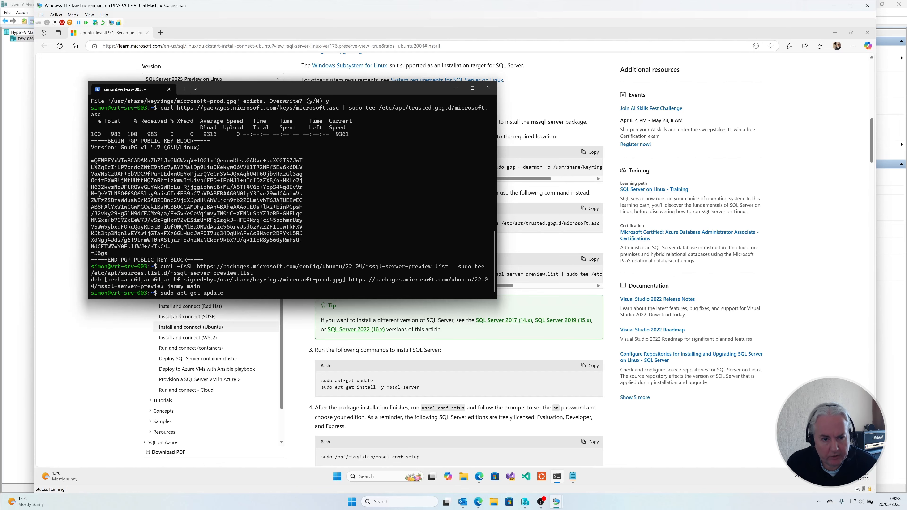
{"action": "key", "text": "Return"}
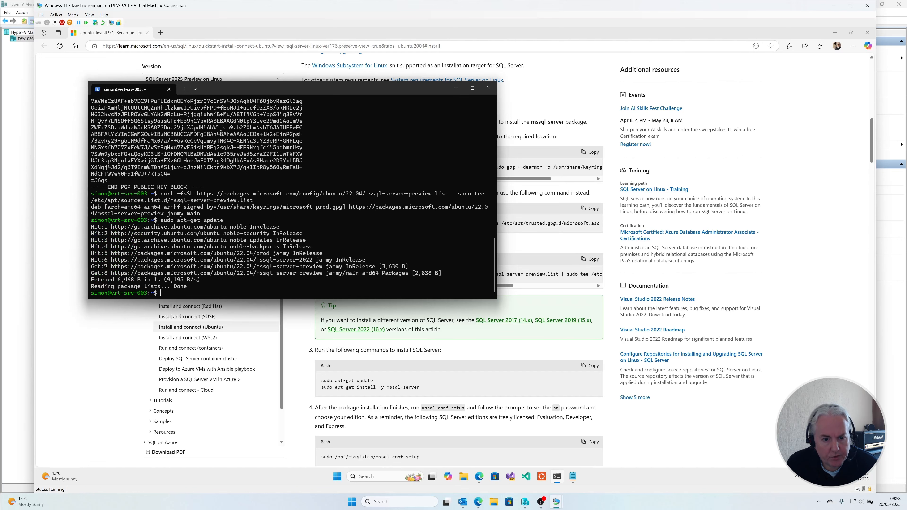
Step: Upgrade the SQL Server package by running "sudo apt-get install -y mssql-server" in the SSH session
{"action": "key", "text": "Up"}
{"action": "key", "text": "BackSpace"}
{"action": "key", "text": "BackSpace"}
{"action": "key", "text": "BackSpace"}
{"action": "key", "text": "BackSpace"}
{"action": "key", "text": "BackSpace"}
{"action": "type", "text": "ins"}
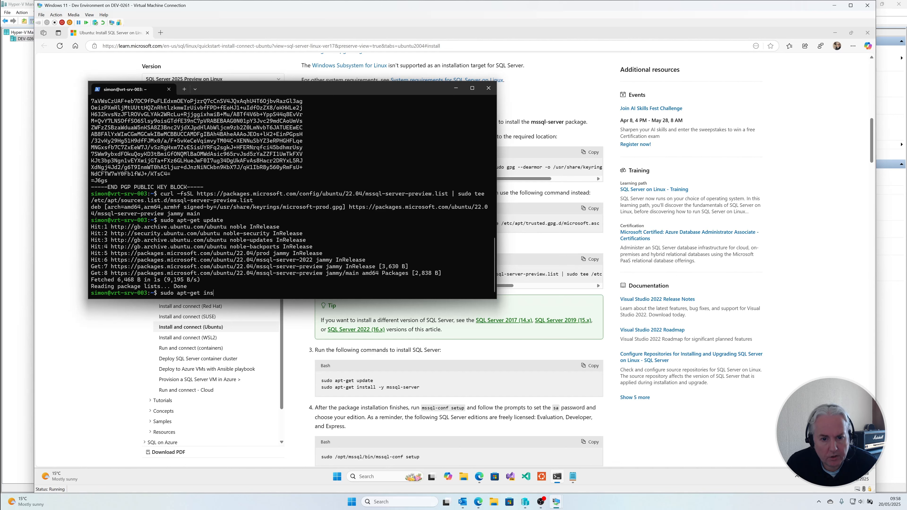
{"action": "type", "text": "tall -y mssql-server"}
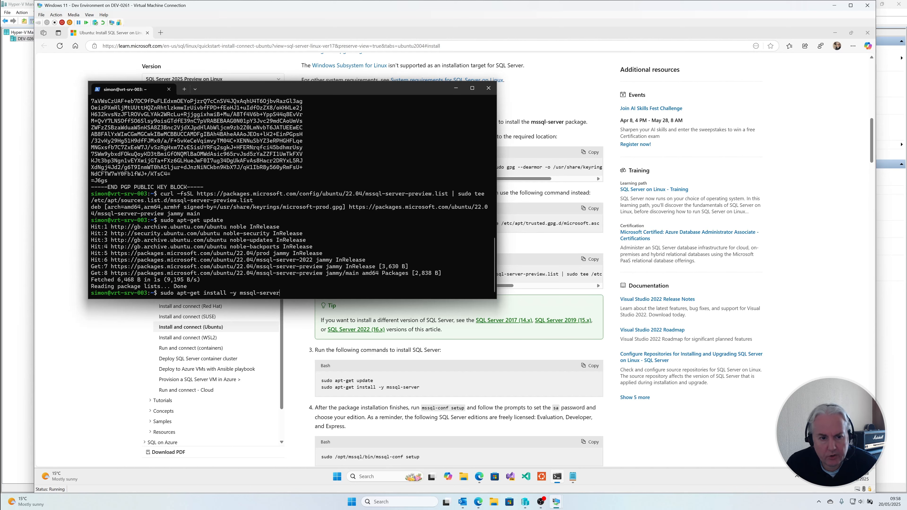
{"action": "key", "text": "Return"}
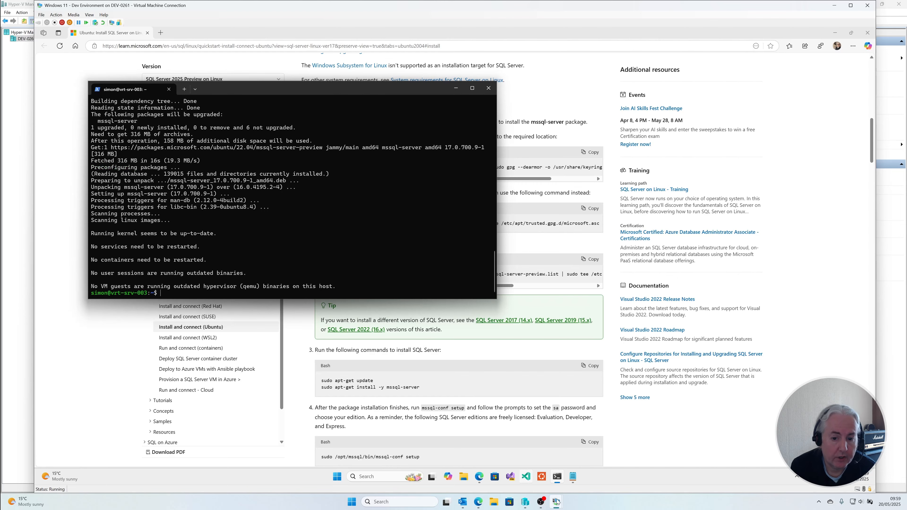
Step: Switch to SQL Server Management Studio on the Windows Server 2025 virtual machine and refresh the VRT-SRV-002 and VRT-SRV-003 servers
{"action": "mouse_move", "coordinate": [557, 502]}
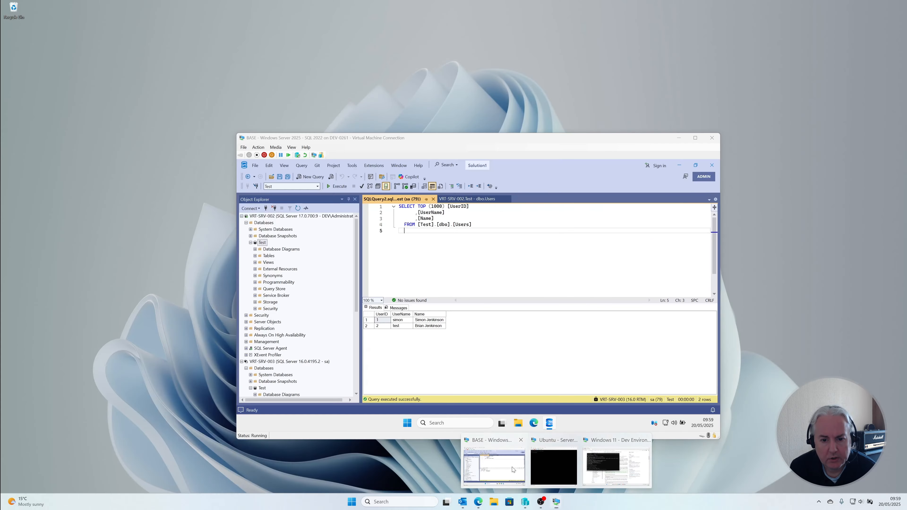
{"action": "left_click", "coordinate": [495, 466]}
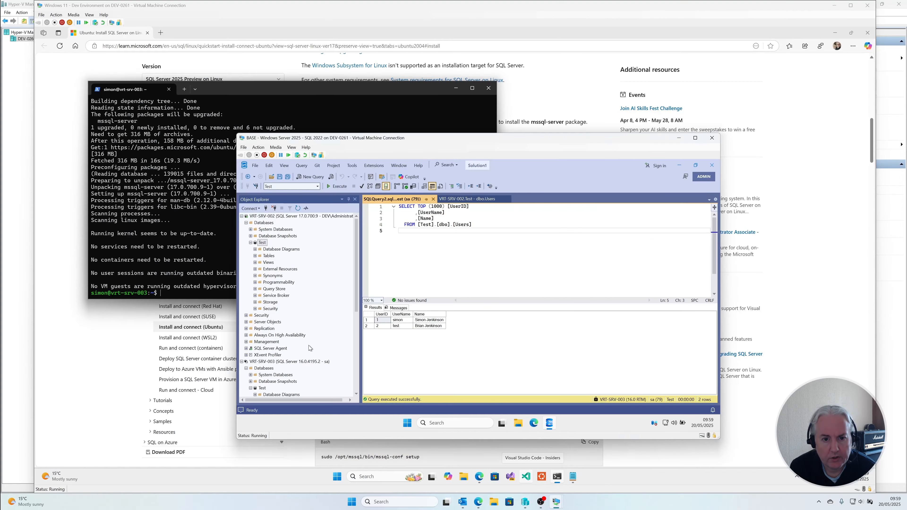
{"action": "left_click", "coordinate": [298, 208]}
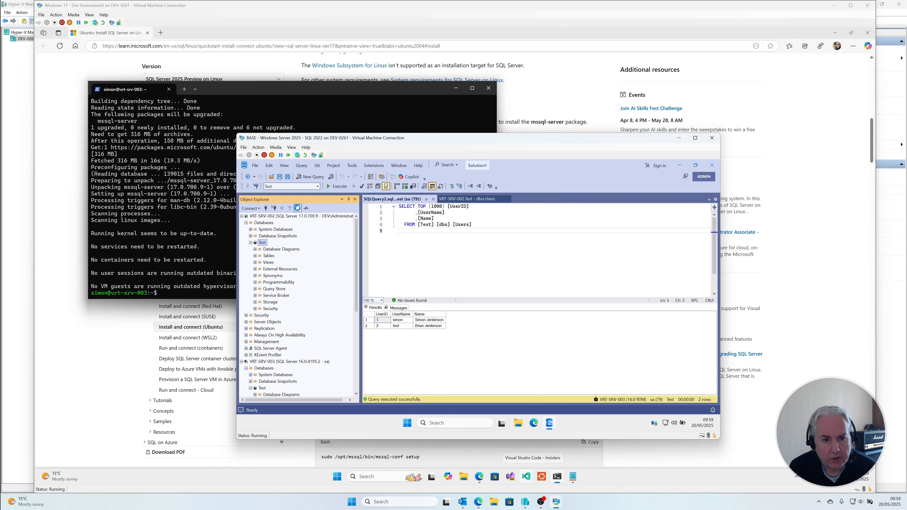
{"action": "right_click", "coordinate": [299, 216]}
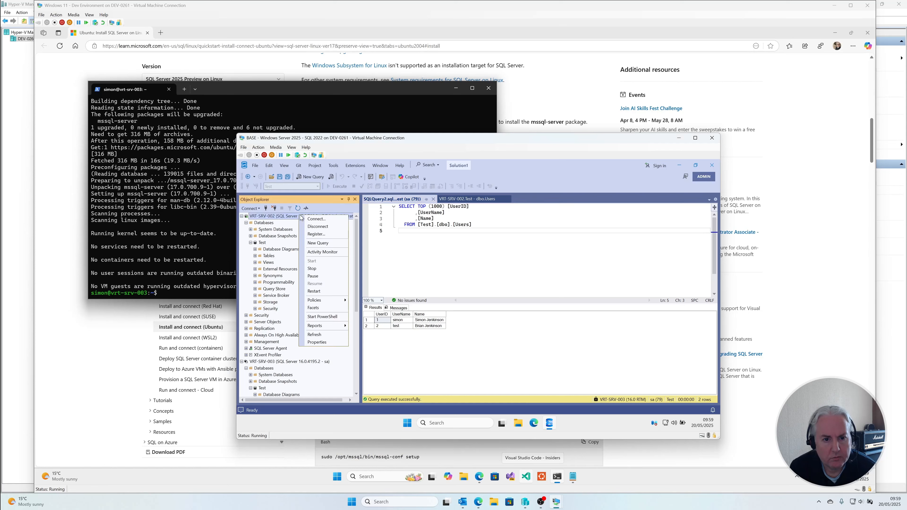
{"action": "left_click", "coordinate": [324, 332]}
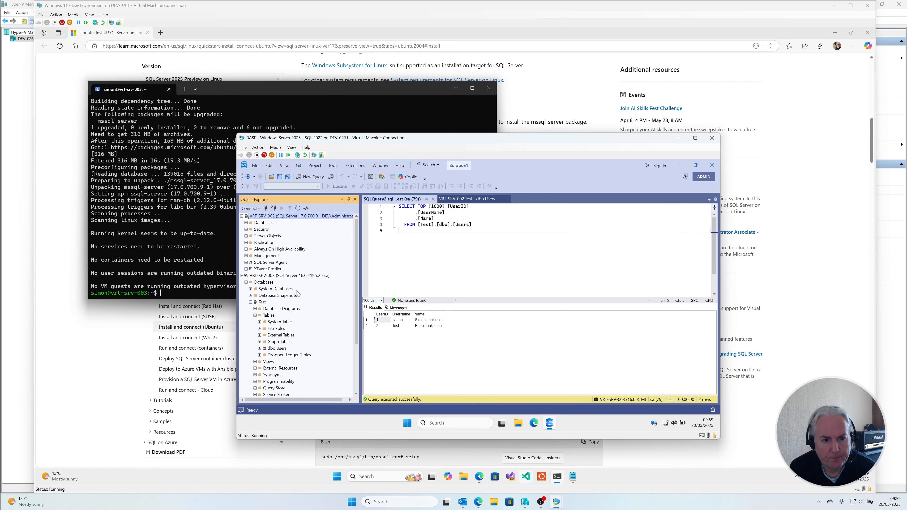
{"action": "right_click", "coordinate": [312, 278]}
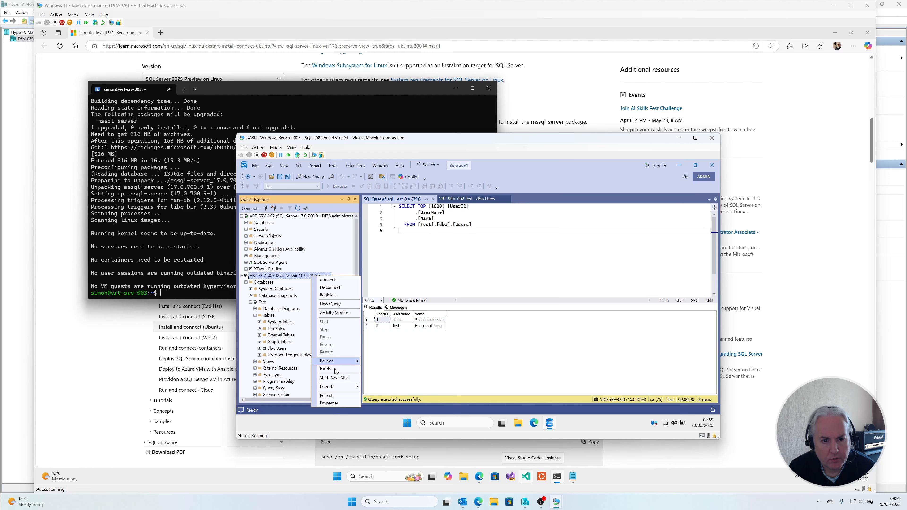
{"action": "left_click", "coordinate": [334, 395]}
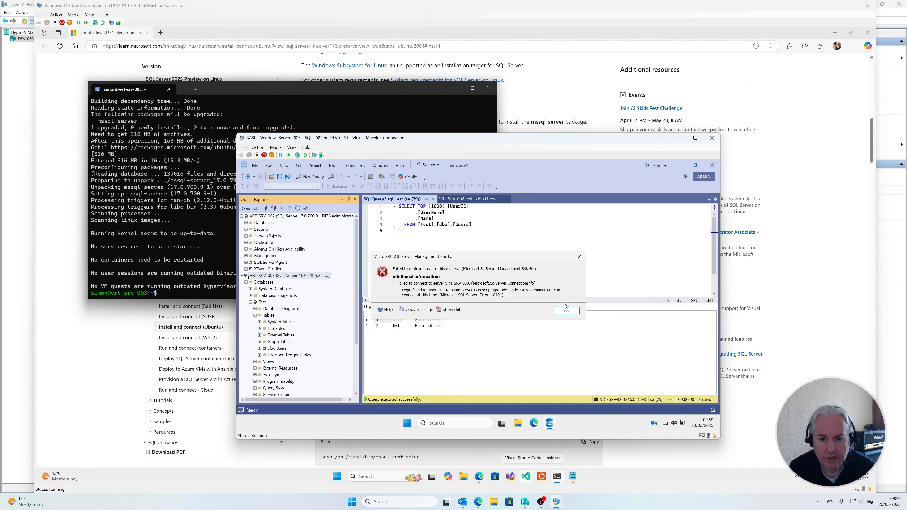
{"action": "left_click", "coordinate": [566, 311]}
Step: Disconnect VRT-SRV-003 from Object Explorer and try to reconnect to it with the remembered sa login
{"action": "right_click", "coordinate": [318, 276]}
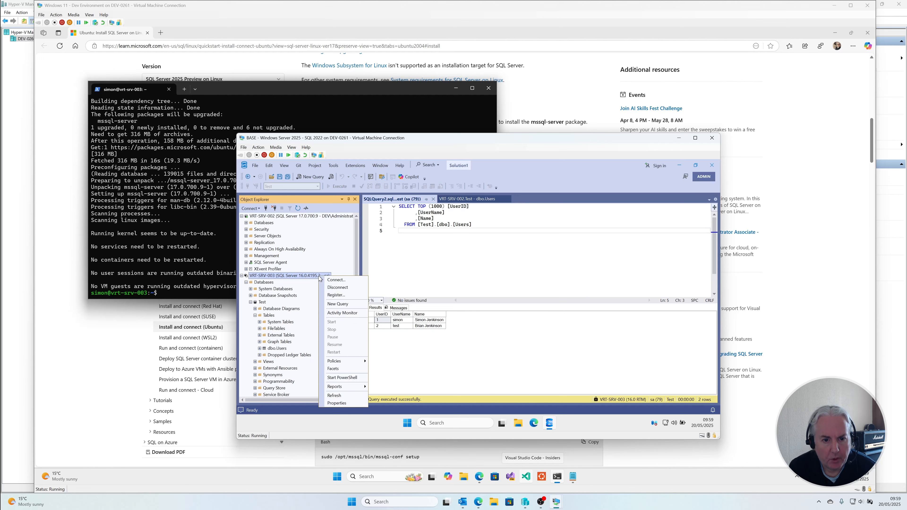
{"action": "left_click", "coordinate": [339, 292]}
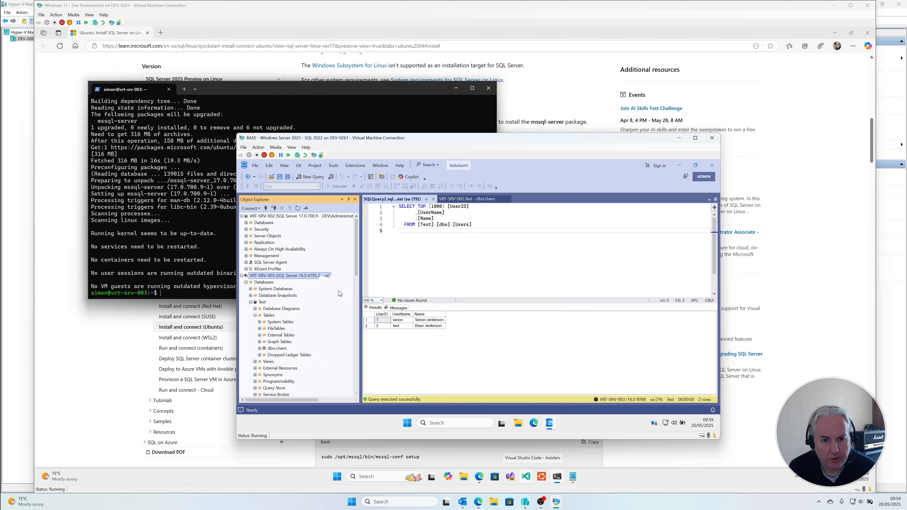
{"action": "left_click", "coordinate": [258, 209]}
{"action": "left_click", "coordinate": [260, 217]}
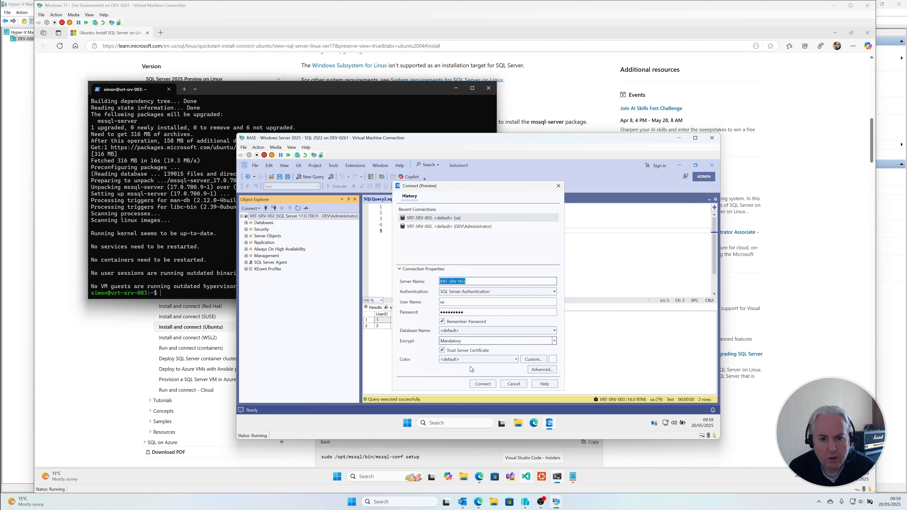
{"action": "left_click", "coordinate": [483, 384]}
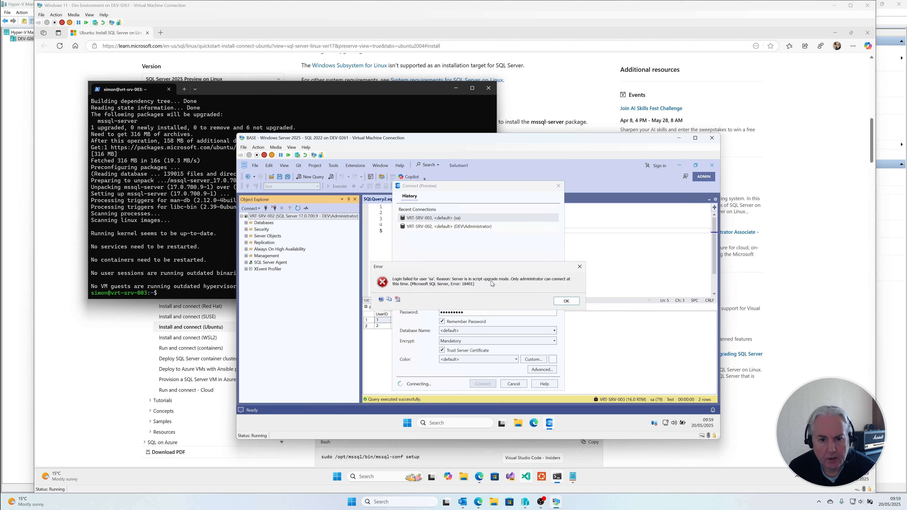
{"action": "left_click", "coordinate": [566, 301]}
Step: Check the SQL Server service by running the guide's "systemctl status mssql-server --no-pager" command in the SSH session
{"action": "left_click", "coordinate": [663, 461]}
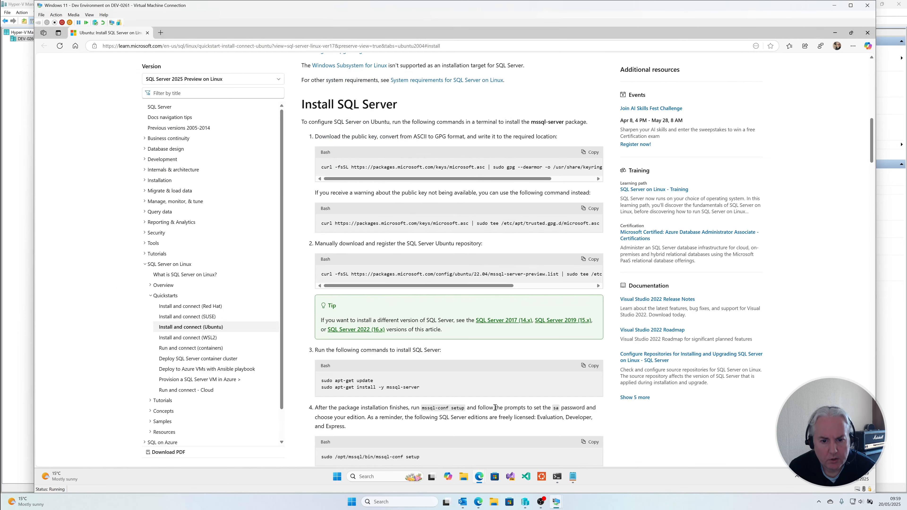
{"action": "scroll", "coordinate": [495, 408], "scroll_direction": "down", "scroll_amount": 1}
{"action": "scroll", "coordinate": [495, 407], "scroll_direction": "down", "scroll_amount": 2}
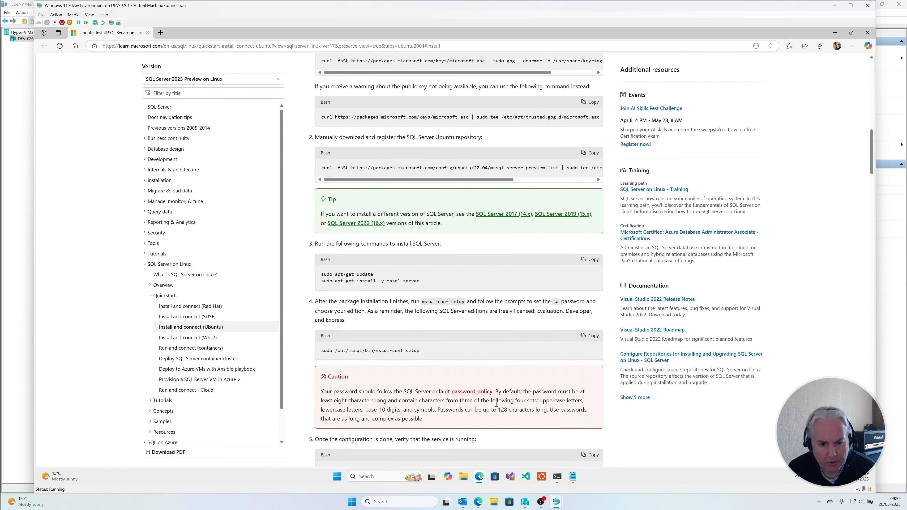
{"action": "scroll", "coordinate": [497, 404], "scroll_direction": "down", "scroll_amount": 1}
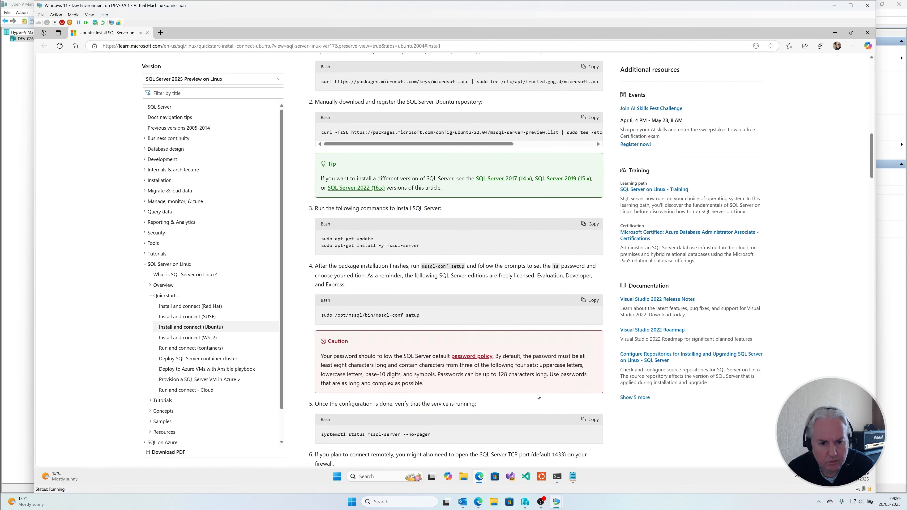
{"action": "left_click", "coordinate": [589, 420]}
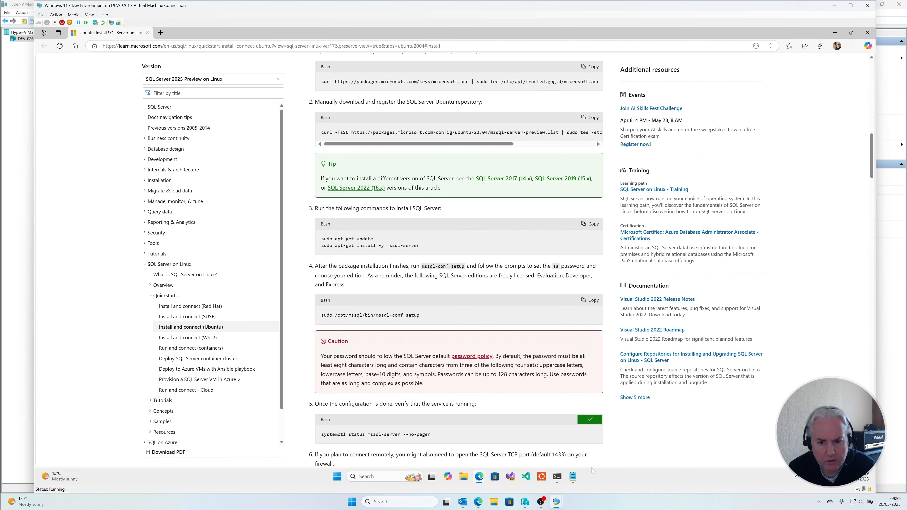
{"action": "left_click", "coordinate": [558, 478]}
{"action": "key", "text": "ctrl+v"}
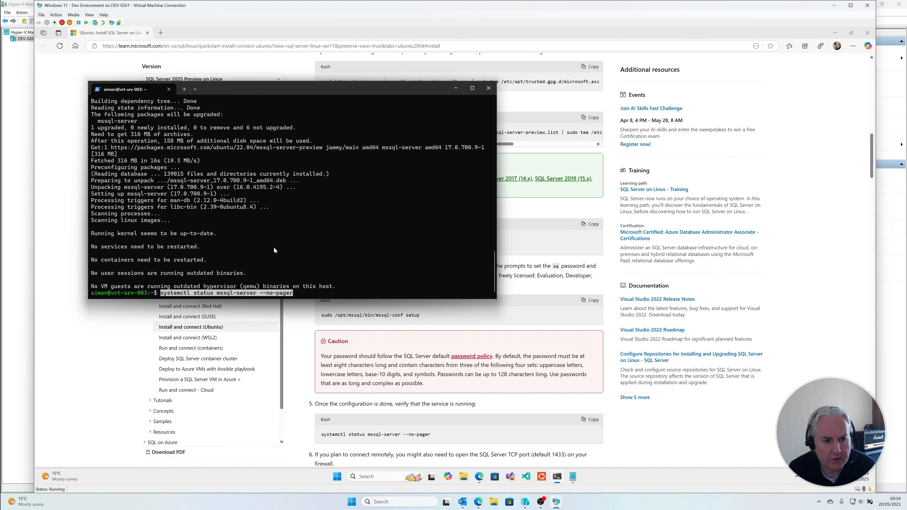
{"action": "key", "text": "Return"}
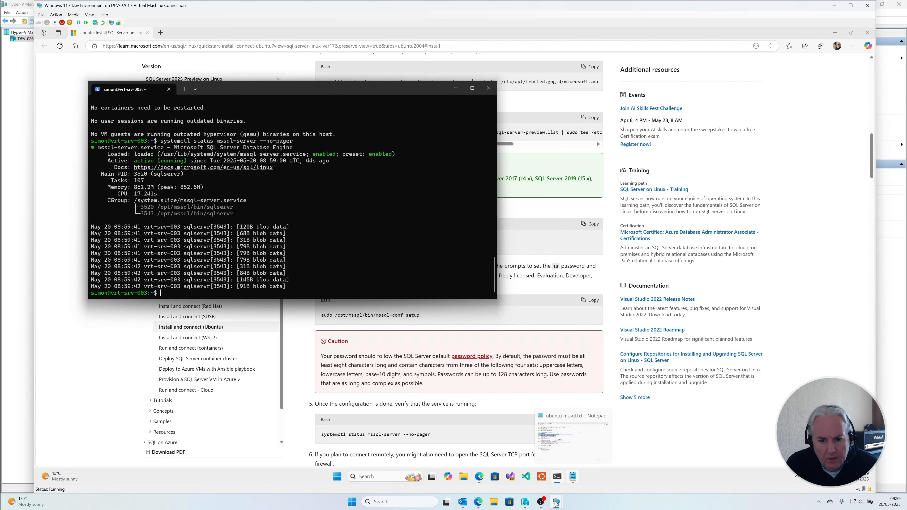
Step: Return to SQL Server Management Studio, connect to VRT-SRV-003 as sa, and expand its Test database
{"action": "mouse_move", "coordinate": [556, 504]}
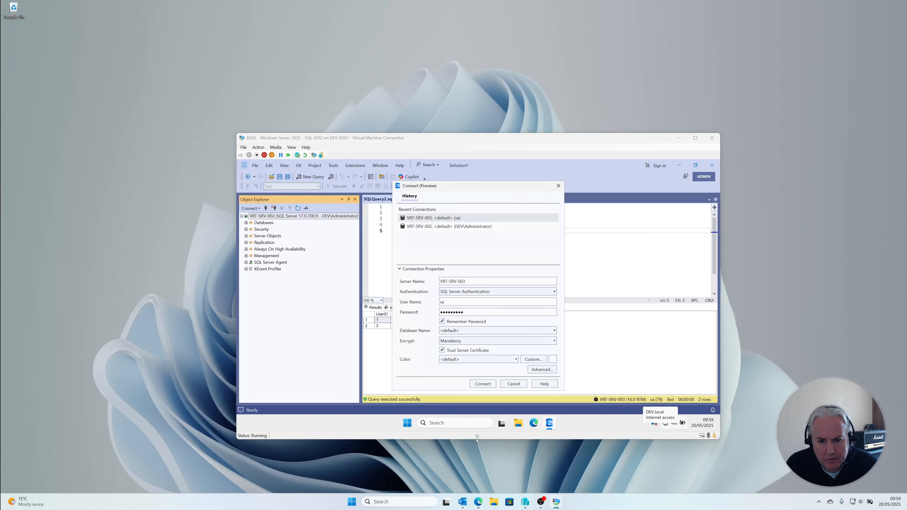
{"action": "left_click", "coordinate": [494, 465]}
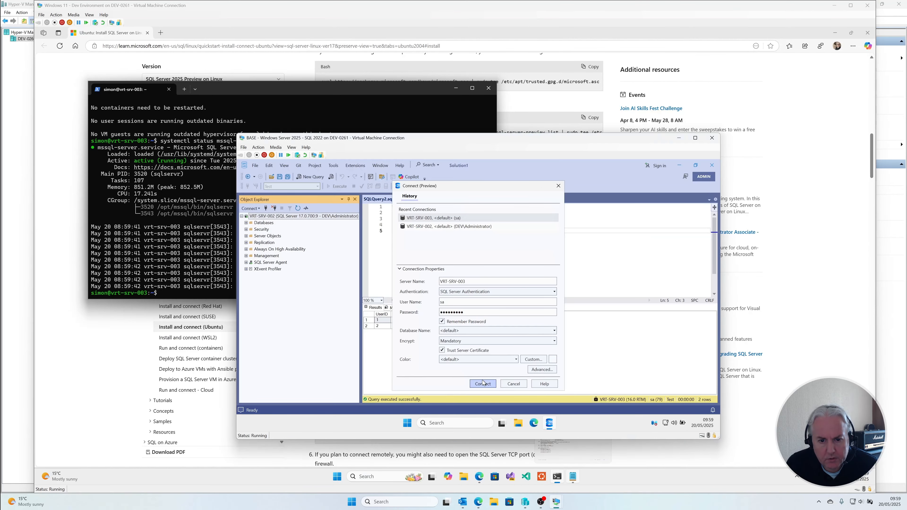
{"action": "left_click", "coordinate": [483, 384]}
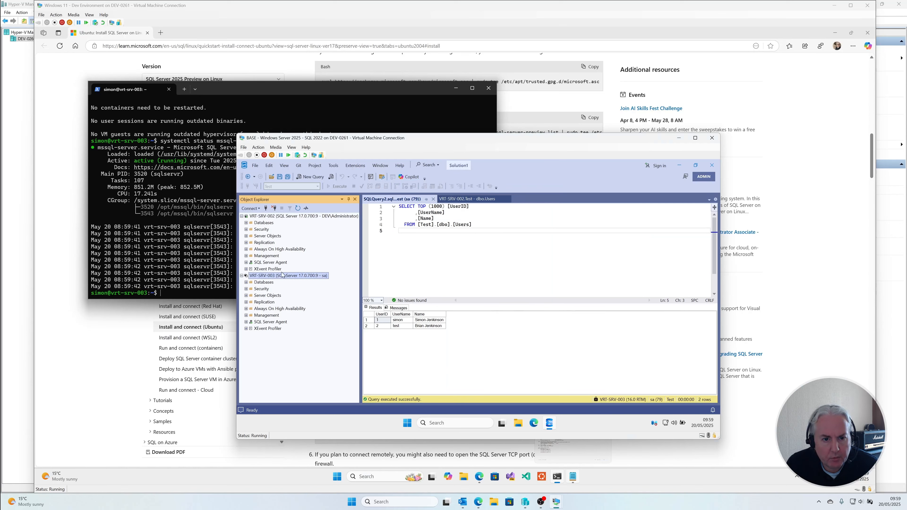
{"action": "left_click", "coordinate": [246, 282]}
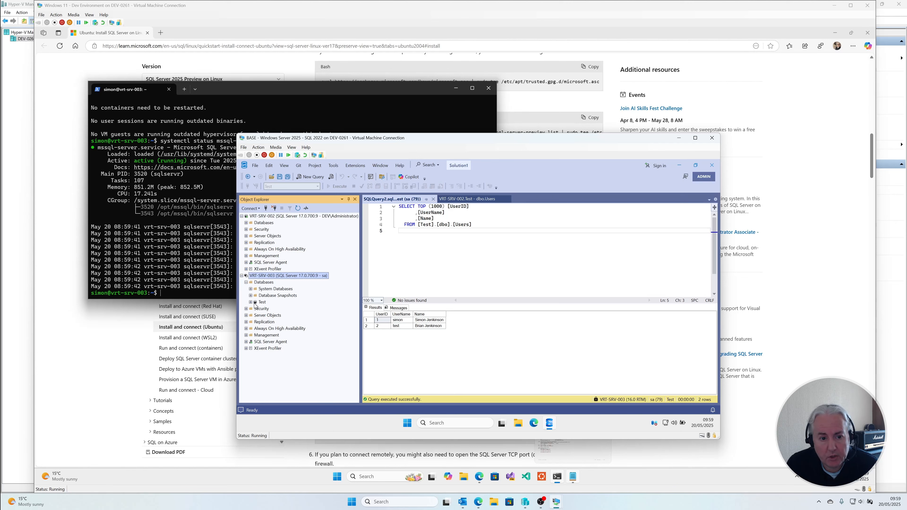
{"action": "left_click", "coordinate": [251, 303]}
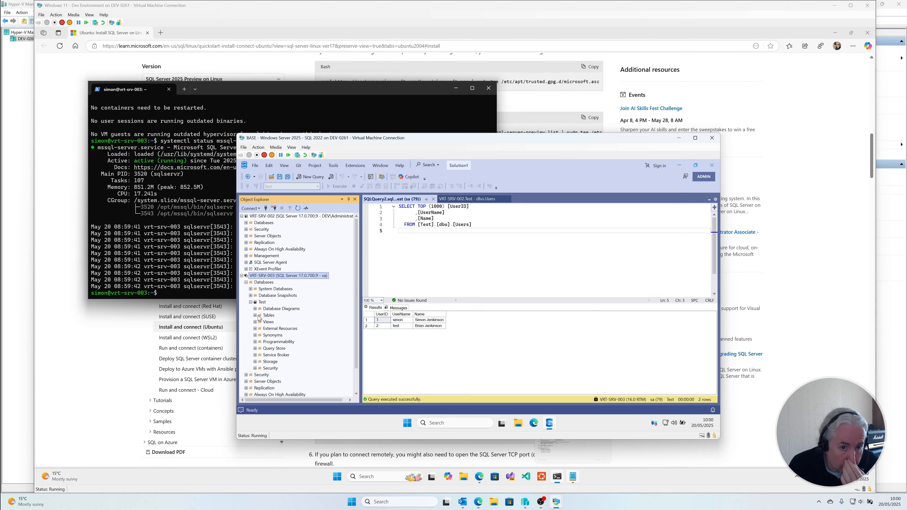
Step: Close the open SQLQuery2 query and the VRT-SRV-002 dbo.Users data grid
{"action": "left_click", "coordinate": [457, 256]}
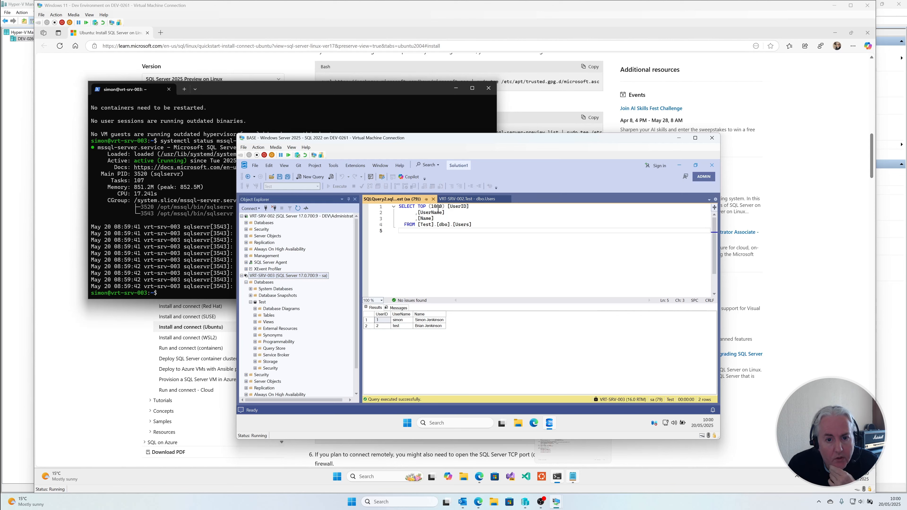
{"action": "left_click", "coordinate": [433, 199]}
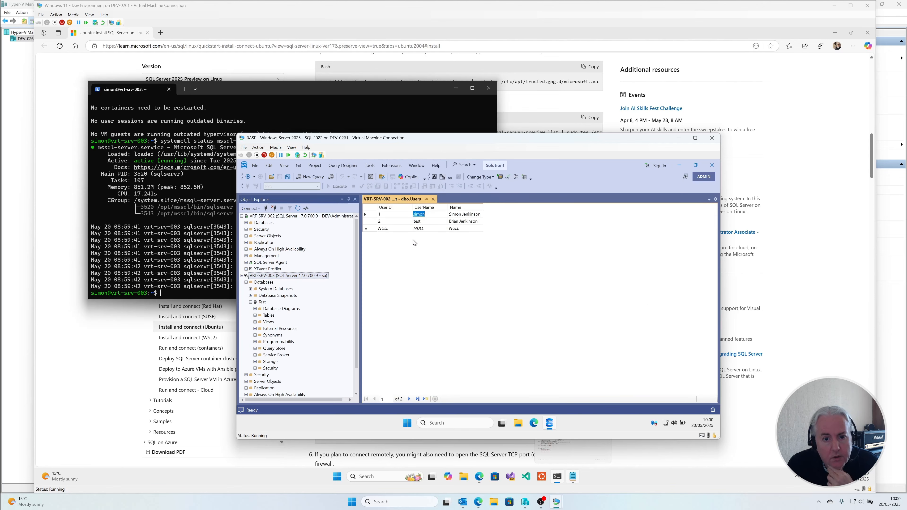
{"action": "left_click", "coordinate": [433, 199]}
Step: Open the dbo.Users table of the Test database on VRT-SRV-002 for editing its top 200 rows
{"action": "left_click", "coordinate": [246, 223]}
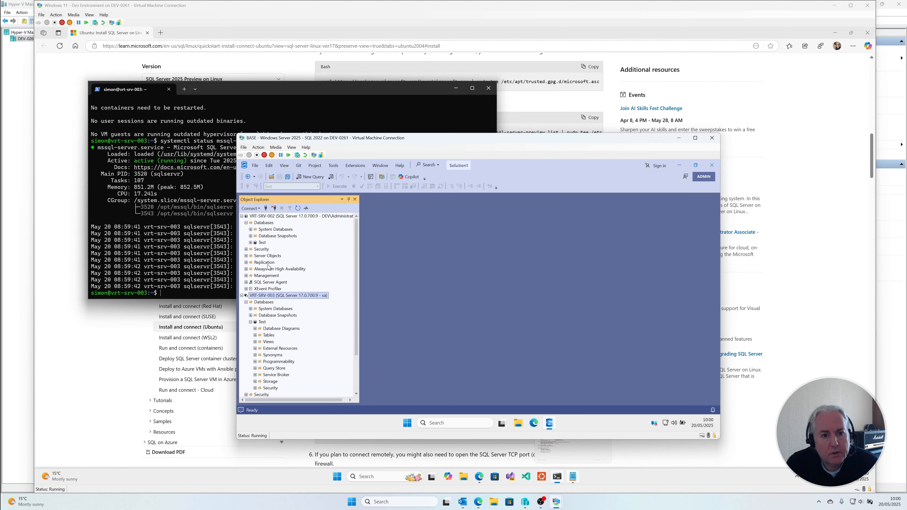
{"action": "left_click", "coordinate": [250, 242]}
{"action": "left_click", "coordinate": [255, 255]}
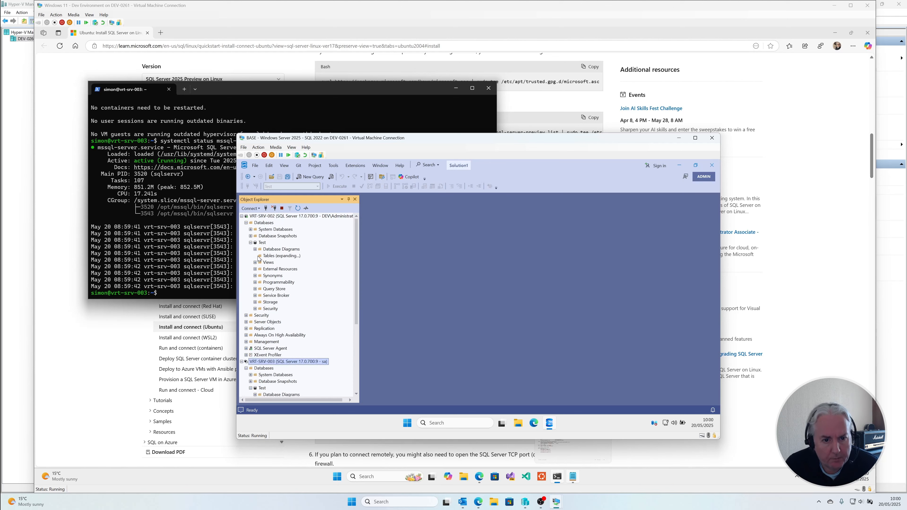
{"action": "right_click", "coordinate": [283, 289]}
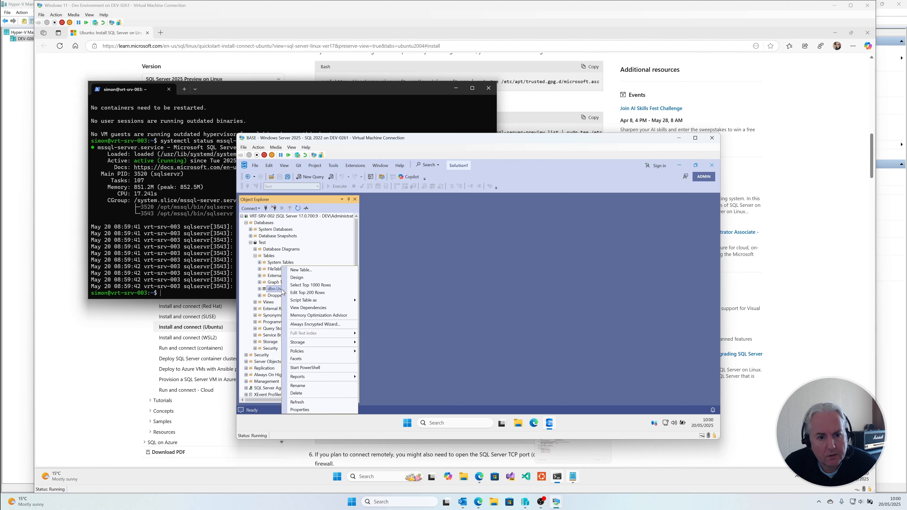
{"action": "left_click", "coordinate": [306, 296]}
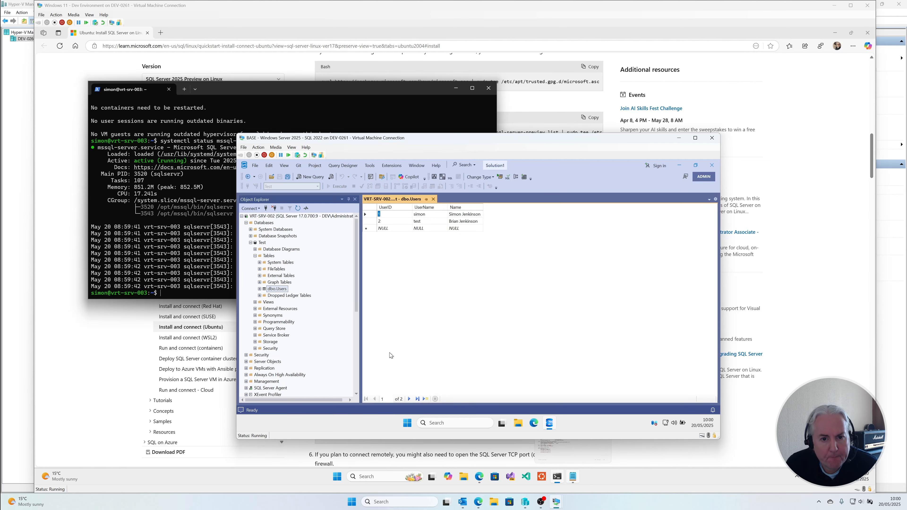
Step: Query the top 1000 rows of dbo.Users in the Test database on VRT-SRV-003
{"action": "scroll", "coordinate": [309, 371], "scroll_direction": "down", "scroll_amount": 4}
{"action": "scroll", "coordinate": [309, 371], "scroll_direction": "down", "scroll_amount": 4}
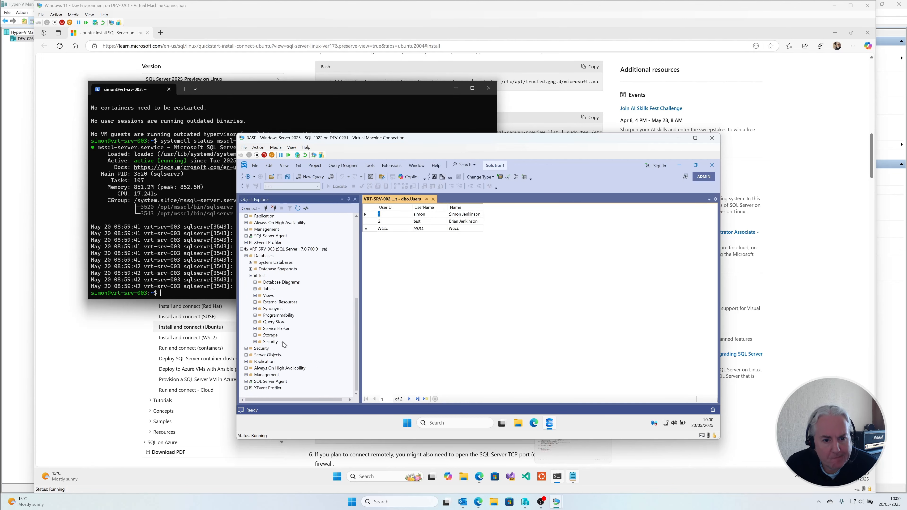
{"action": "left_click", "coordinate": [255, 289]}
{"action": "left_click", "coordinate": [255, 289]}
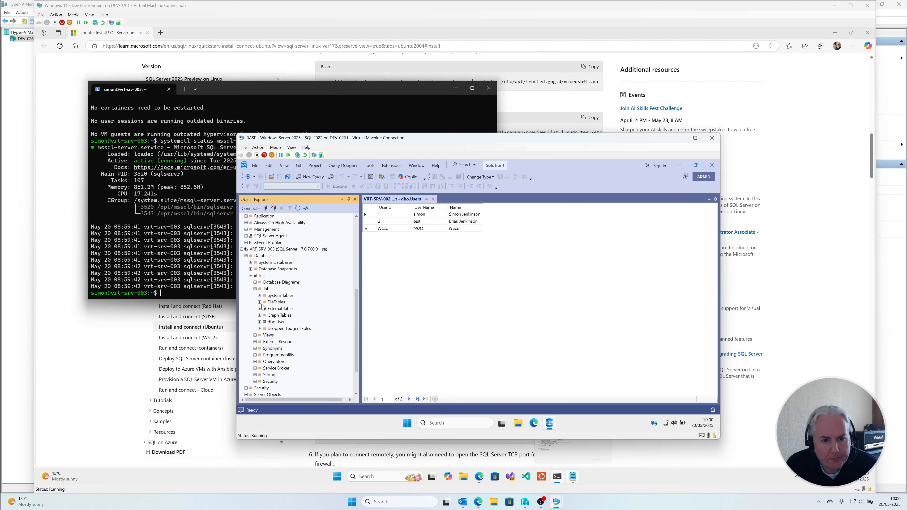
{"action": "right_click", "coordinate": [277, 322]}
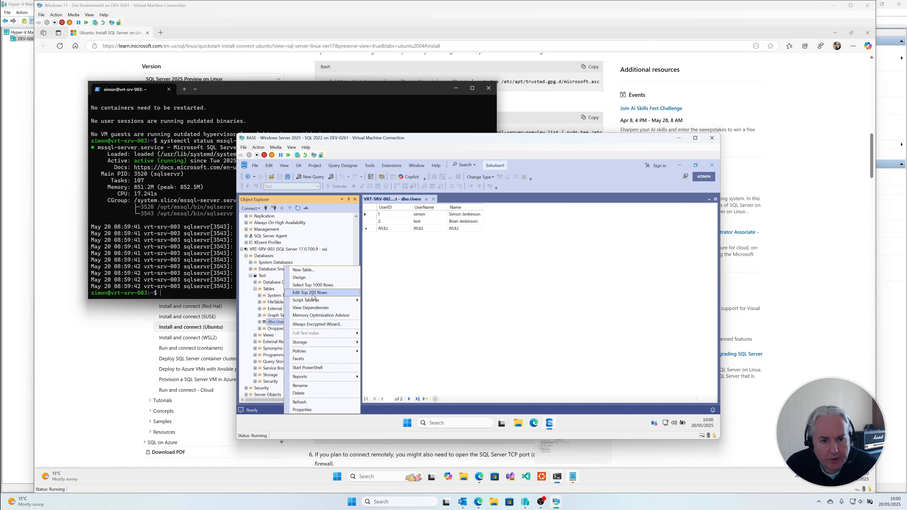
{"action": "left_click", "coordinate": [319, 287]}
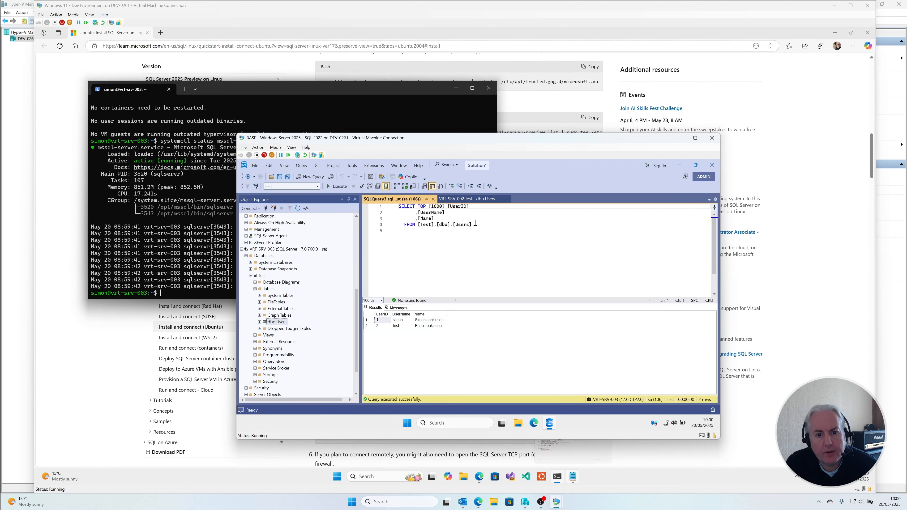
Step: Replace the UserName of UserID 2 with a first name in the VRT-SRV-002 grid, and rerun the VRT-SRV-003 query to check replication
{"action": "left_click", "coordinate": [466, 199]}
{"action": "left_click", "coordinate": [430, 222]}
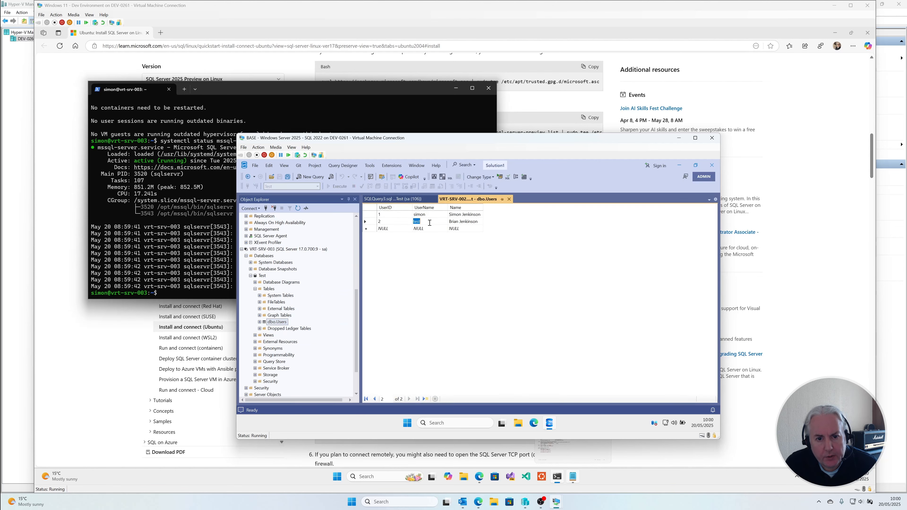
{"action": "left_click", "coordinate": [429, 222]}
{"action": "key", "text": "BackSpace"}
{"action": "key", "text": "BackSpace"}
{"action": "key", "text": "BackSpace"}
{"action": "key", "text": "BackSpace"}
{"action": "type", "text": "bob"}
{"action": "key", "text": "Up"}
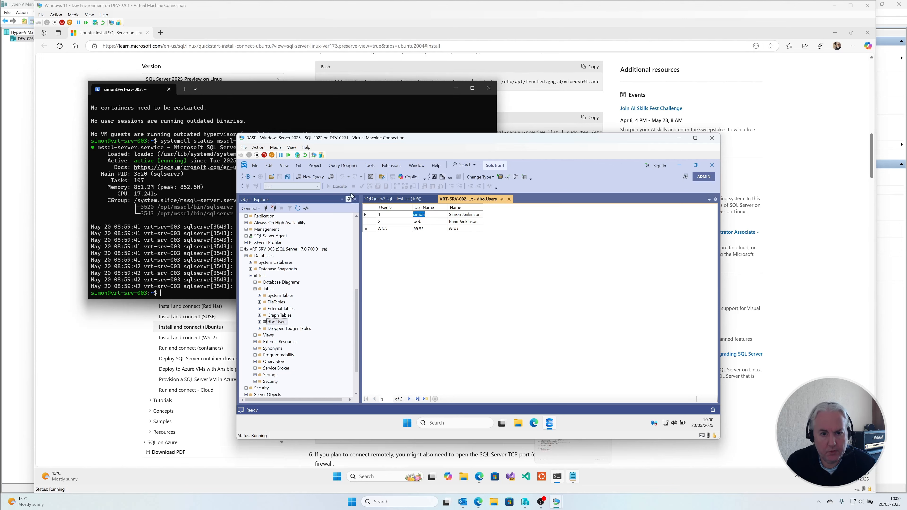
{"action": "left_click", "coordinate": [391, 200]}
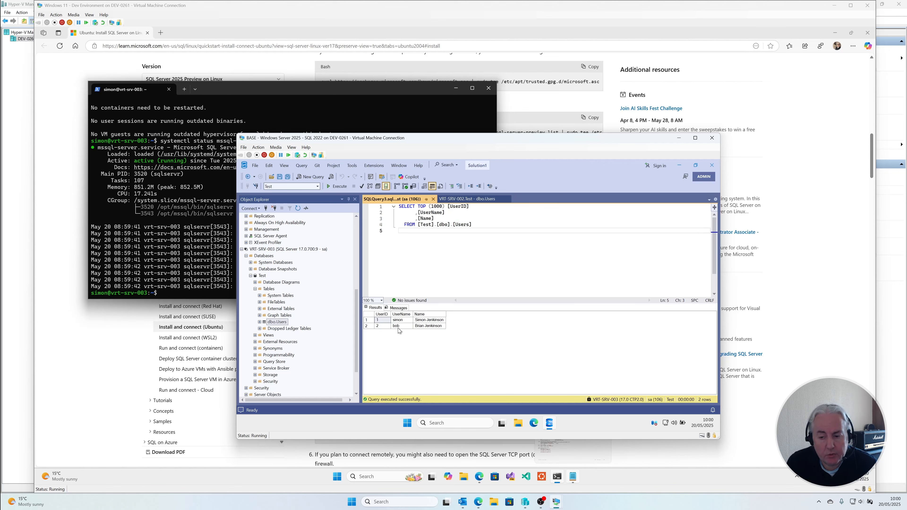
Step: Set the UserName of UserID 2 to "test" in the VRT-SRV-002 grid, and check the change with the VRT-SRV-003 query
{"action": "left_click", "coordinate": [466, 198]}
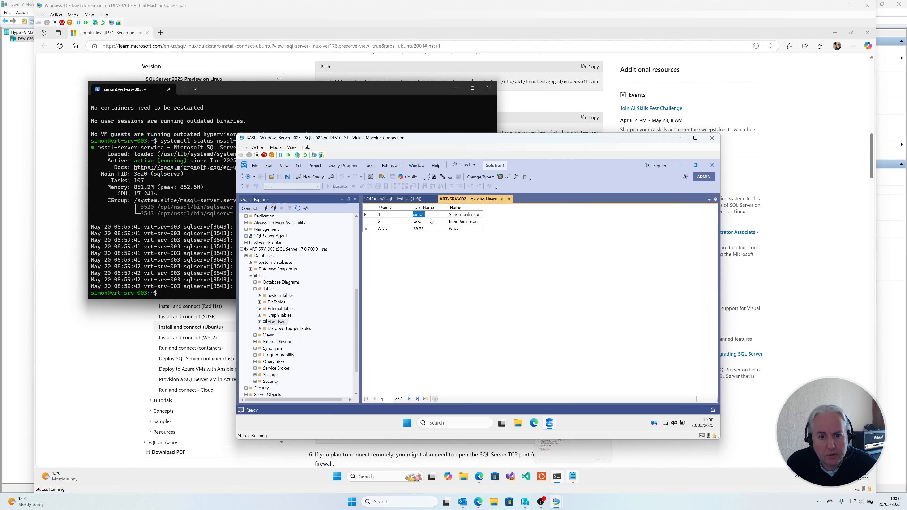
{"action": "left_click", "coordinate": [427, 221]}
{"action": "key", "text": "BackSpace"}
{"action": "type", "text": "test"}
{"action": "key", "text": "Up"}
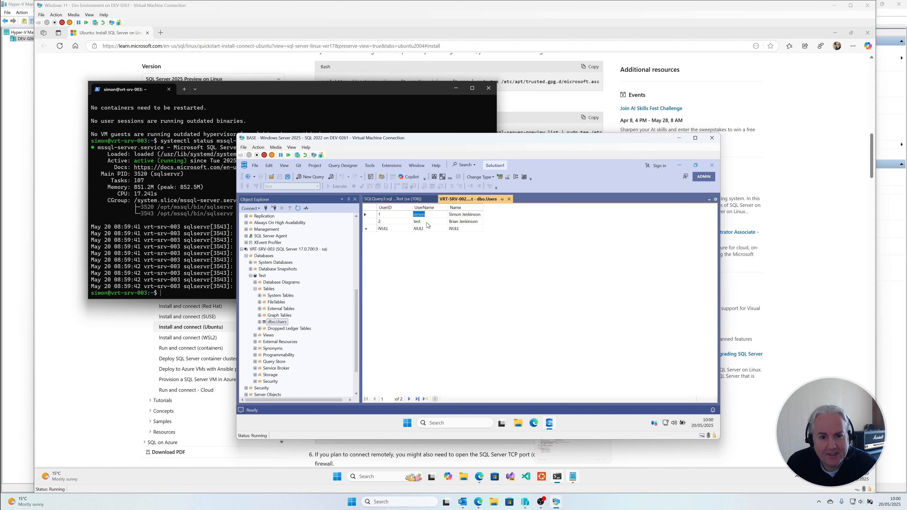
{"action": "left_click", "coordinate": [392, 199]}
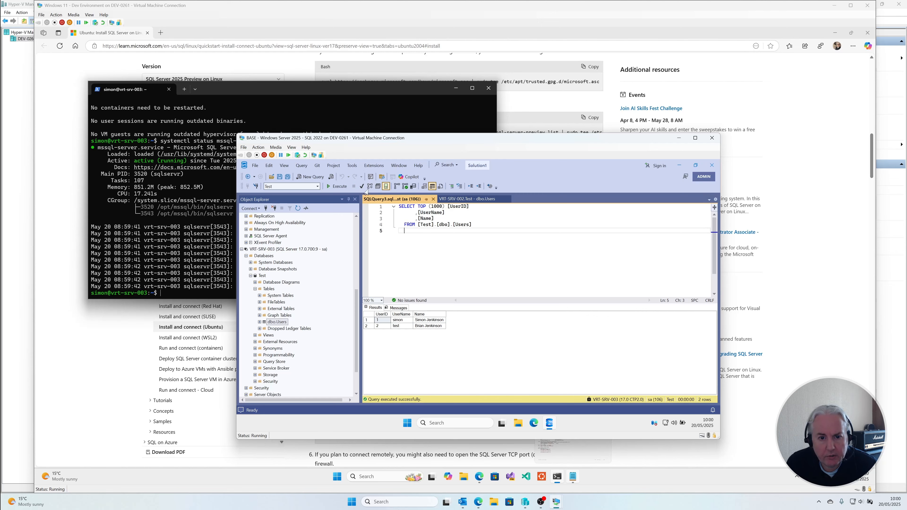
Step: Return to the Ubuntu install guide and review the advice on disabling the SA account, the command-line tools, installation steps and prerequisites
{"action": "left_click", "coordinate": [579, 33]}
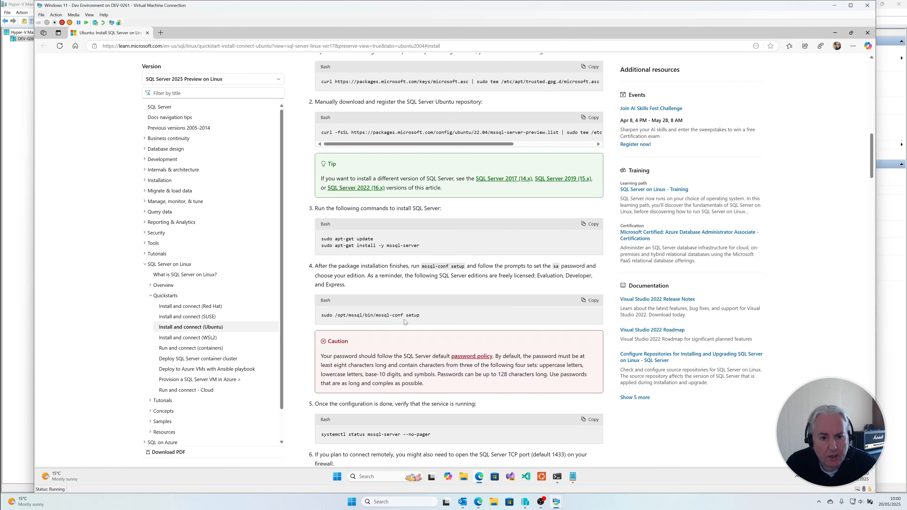
{"action": "scroll", "coordinate": [407, 321], "scroll_direction": "down", "scroll_amount": 2}
{"action": "scroll", "coordinate": [544, 331], "scroll_direction": "down", "scroll_amount": 7}
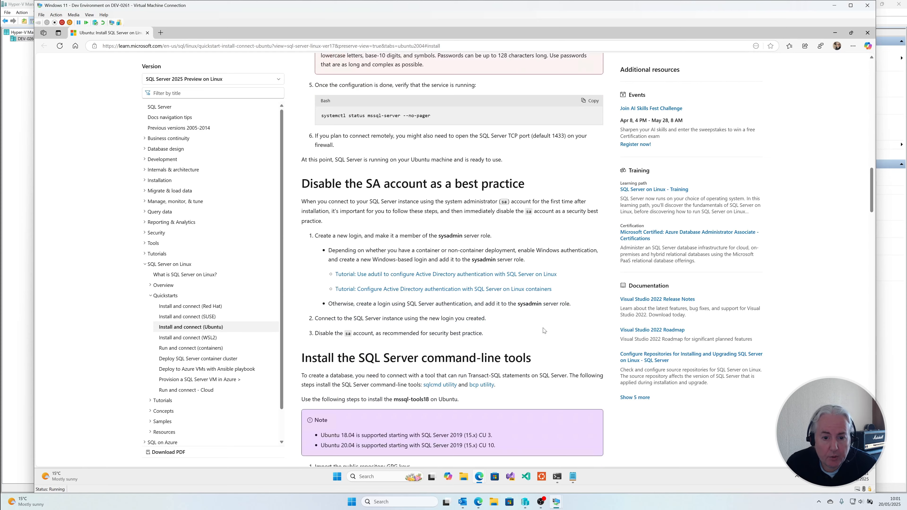
{"action": "scroll", "coordinate": [544, 329], "scroll_direction": "down", "scroll_amount": 4}
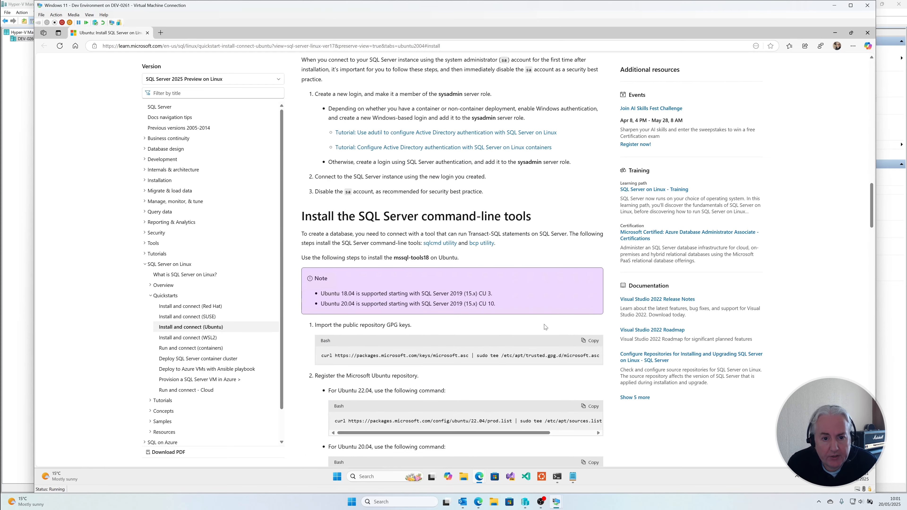
{"action": "scroll", "coordinate": [546, 327], "scroll_direction": "up", "scroll_amount": 5}
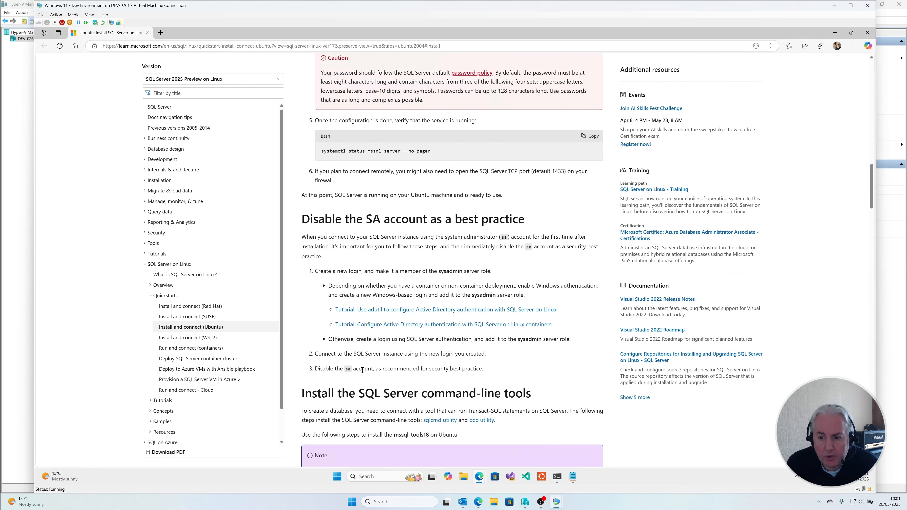
{"action": "scroll", "coordinate": [582, 368], "scroll_direction": "up", "scroll_amount": 8}
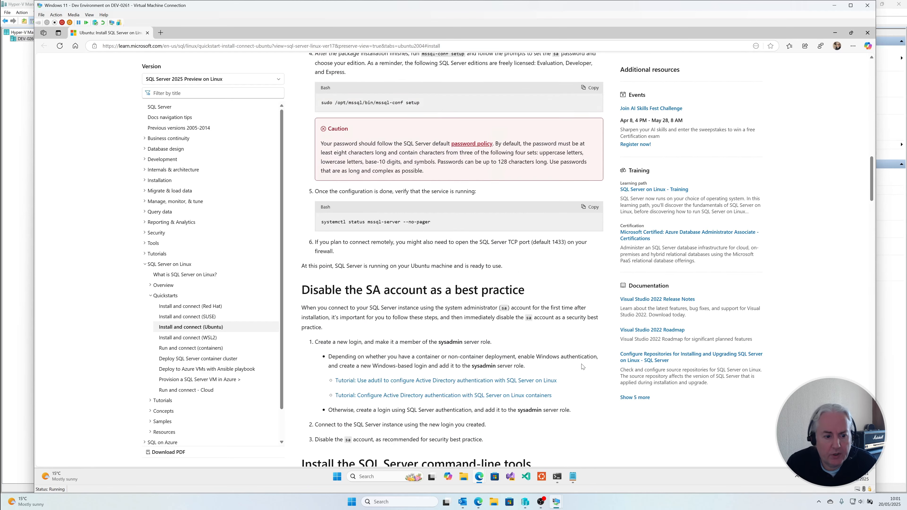
{"action": "scroll", "coordinate": [582, 362], "scroll_direction": "up", "scroll_amount": 9}
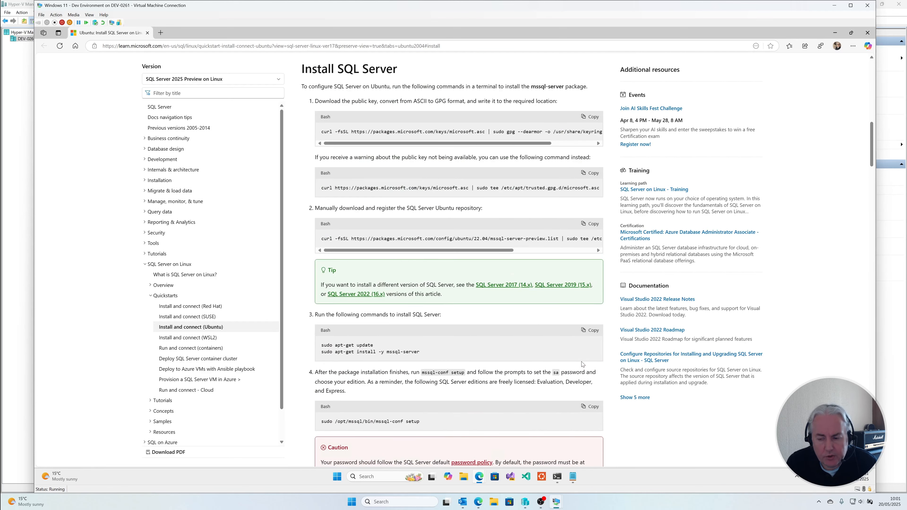
{"action": "scroll", "coordinate": [582, 364], "scroll_direction": "up", "scroll_amount": 2}
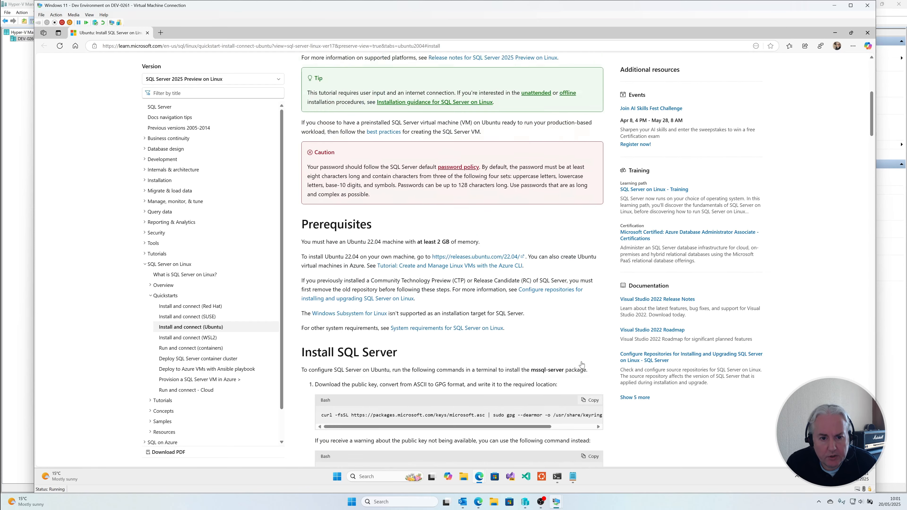